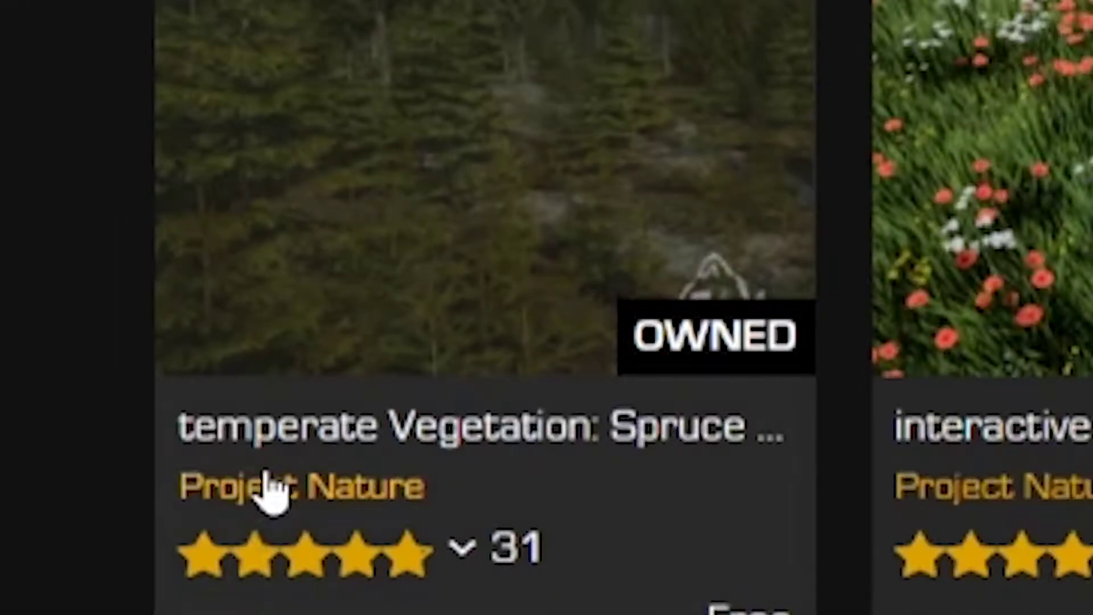
Open the Project Nature seller page in the Marketplace and browse its free vegetation packs
click(272, 490)
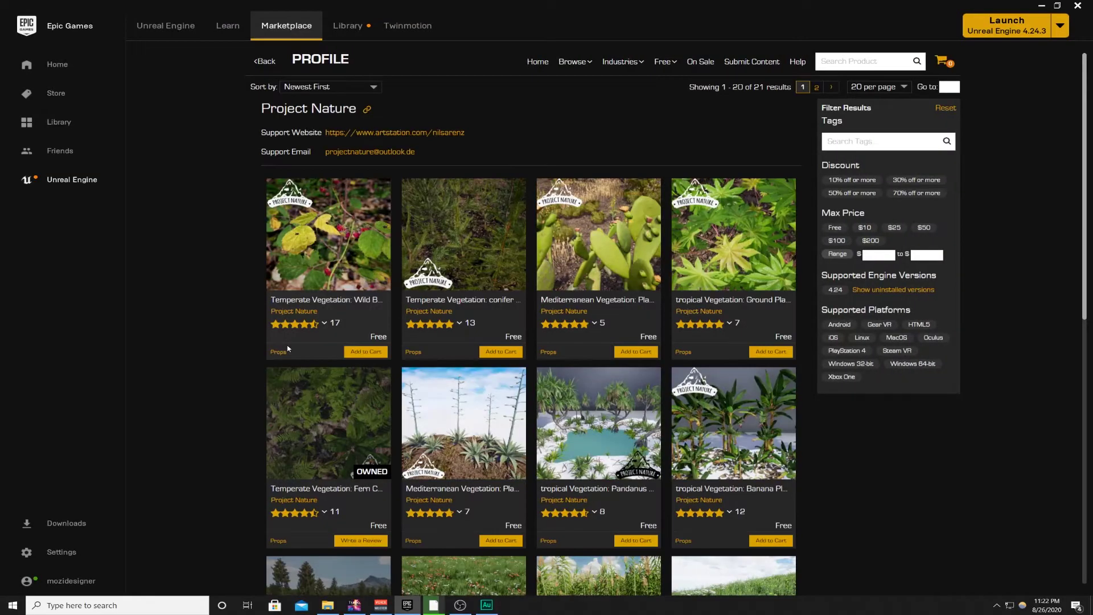
scroll(287, 348, down, 4)
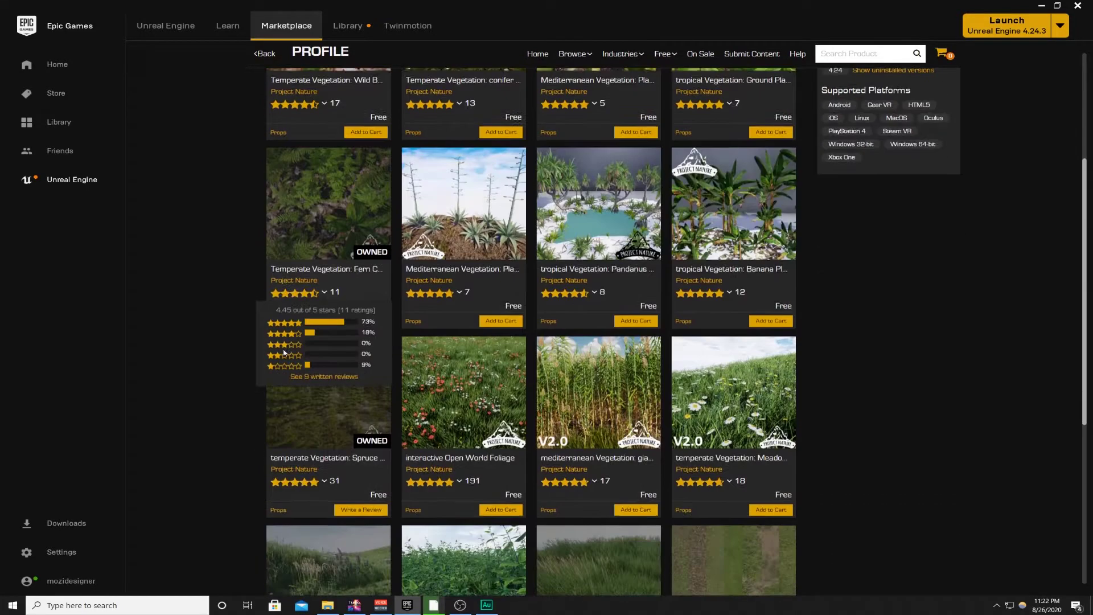
scroll(283, 352, down, 1)
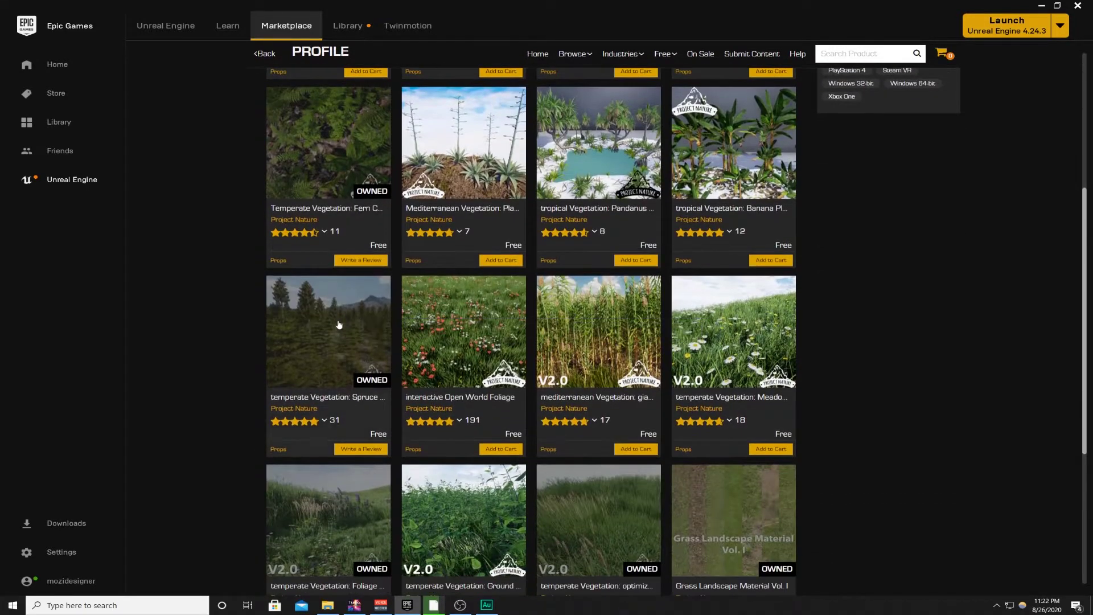
scroll(339, 325, down, 1)
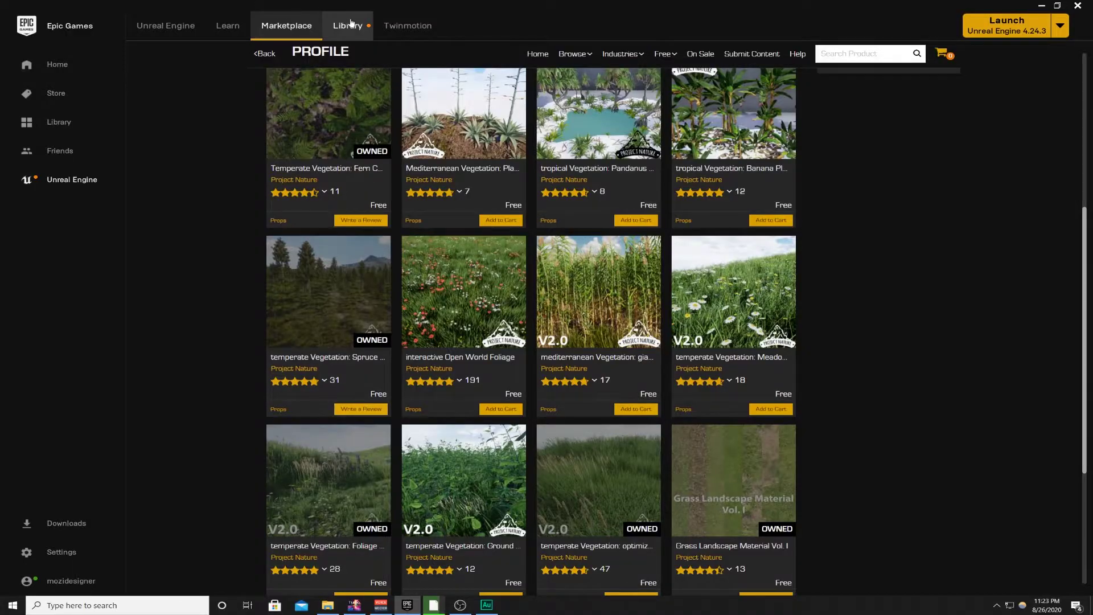
Open the Unreal Engine library and filter the vault by the Props category
click(350, 24)
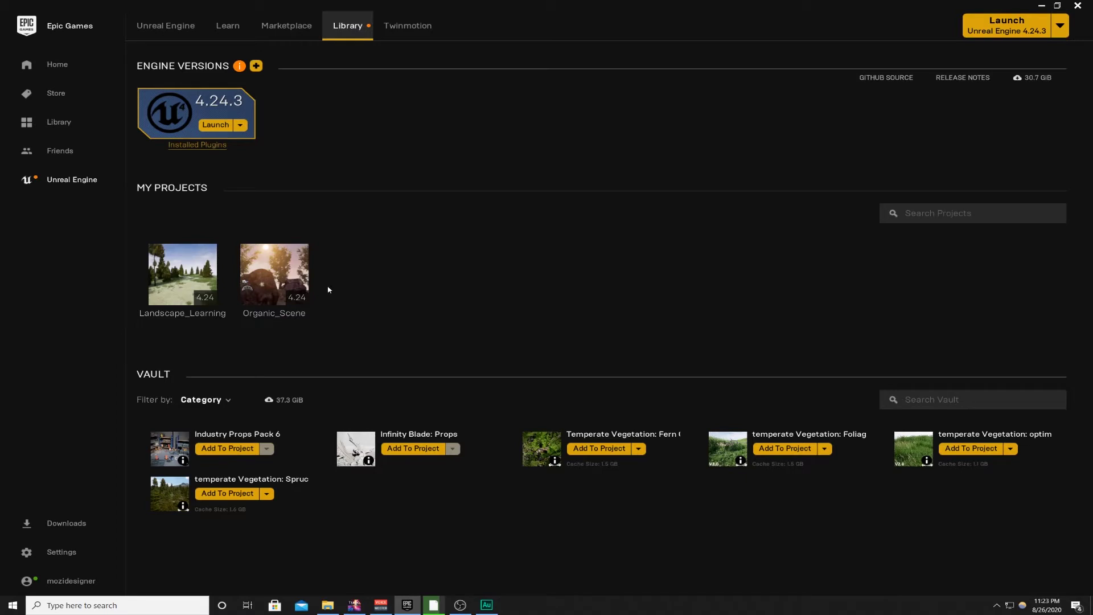
click(313, 176)
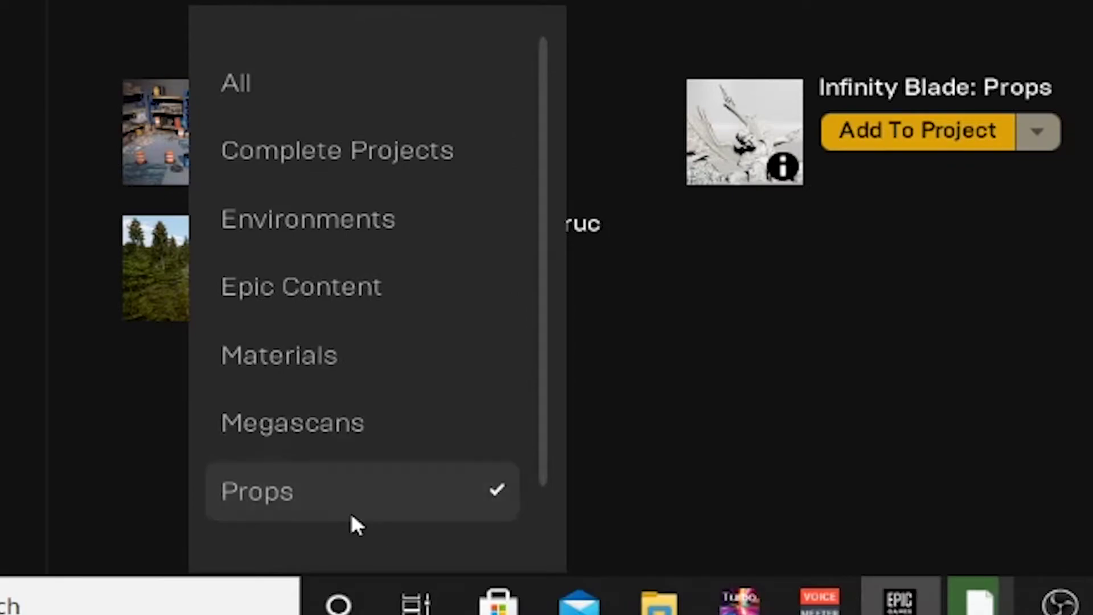
click(345, 515)
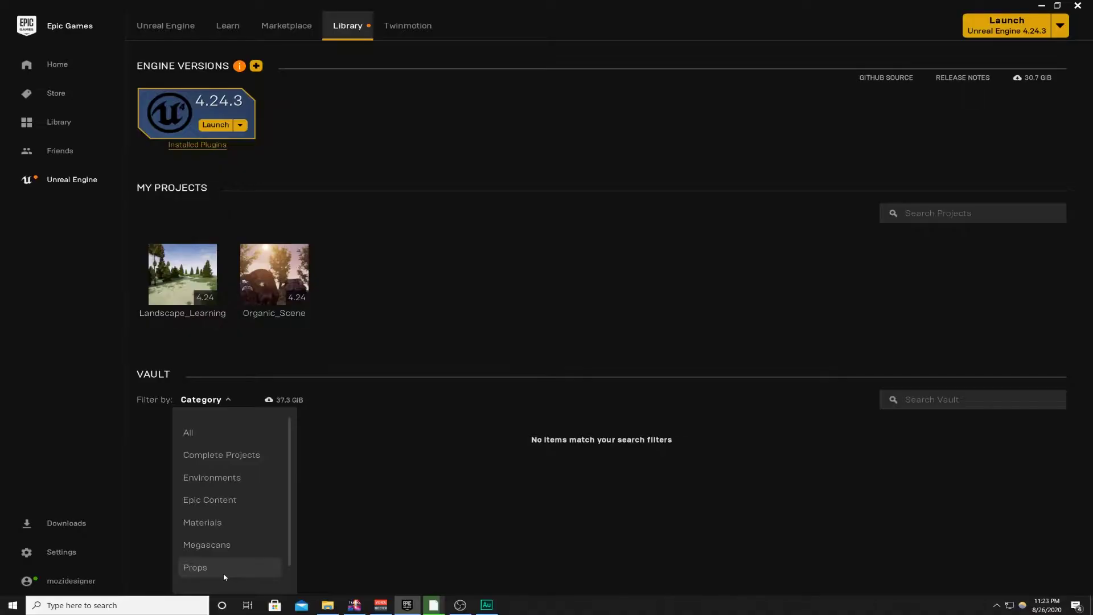
click(224, 573)
click(409, 539)
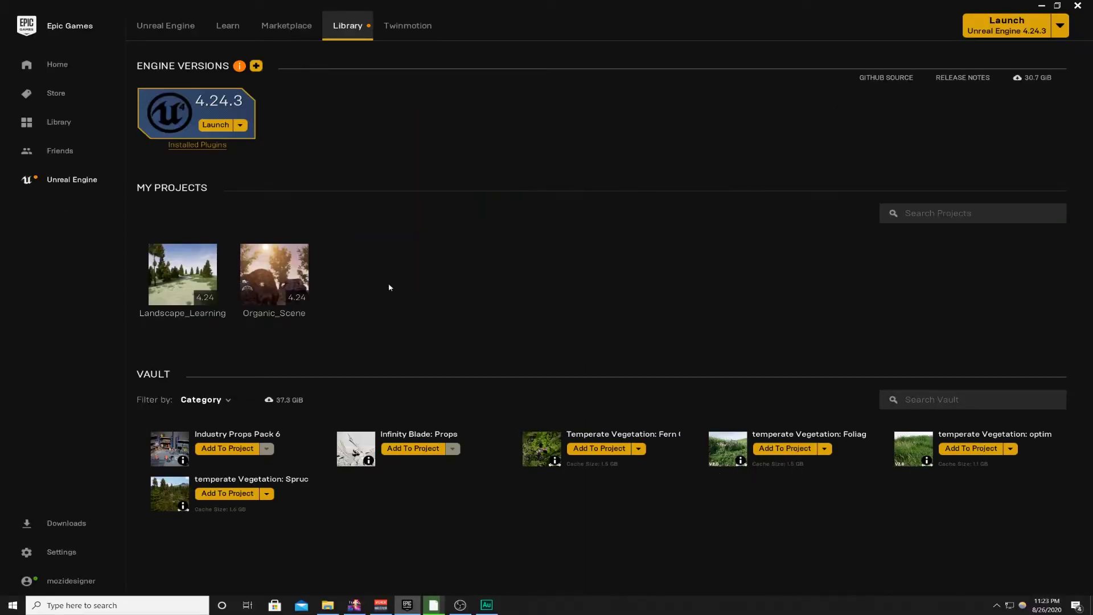
click(797, 452)
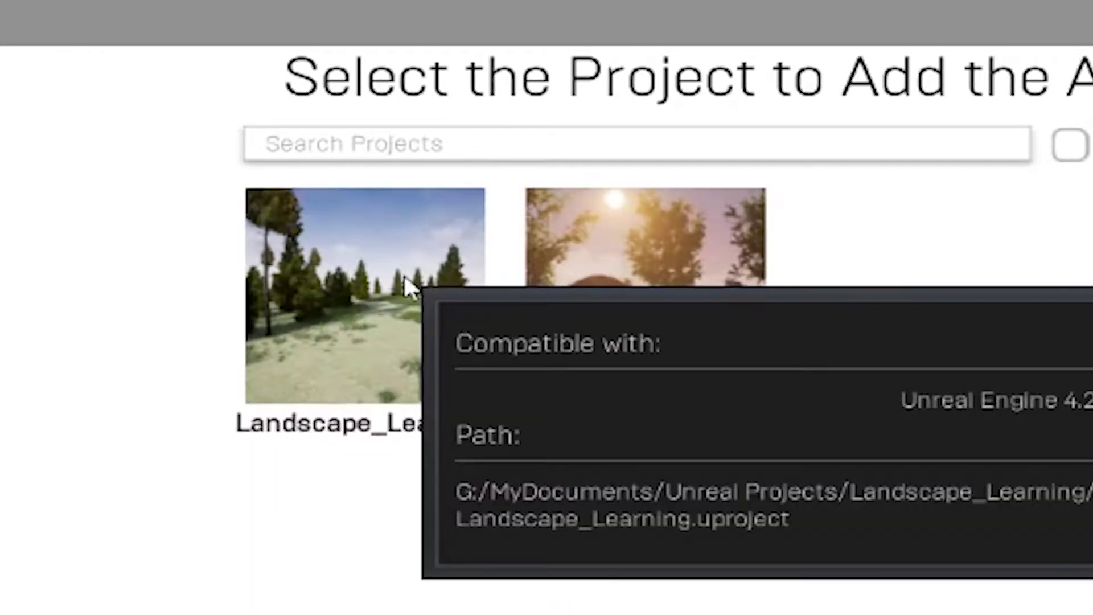
click(407, 285)
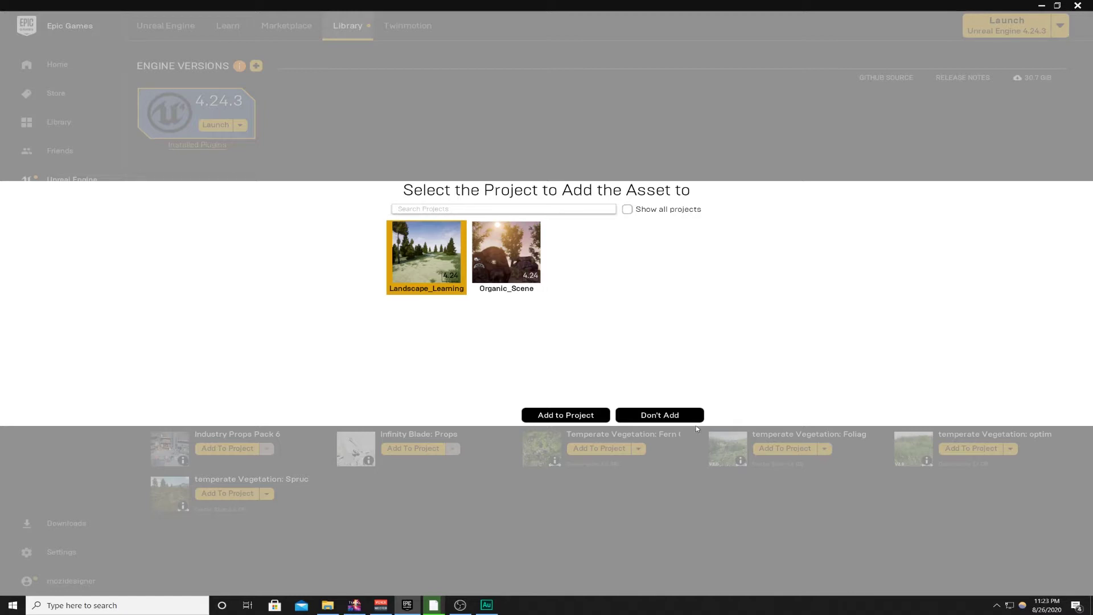
click(669, 415)
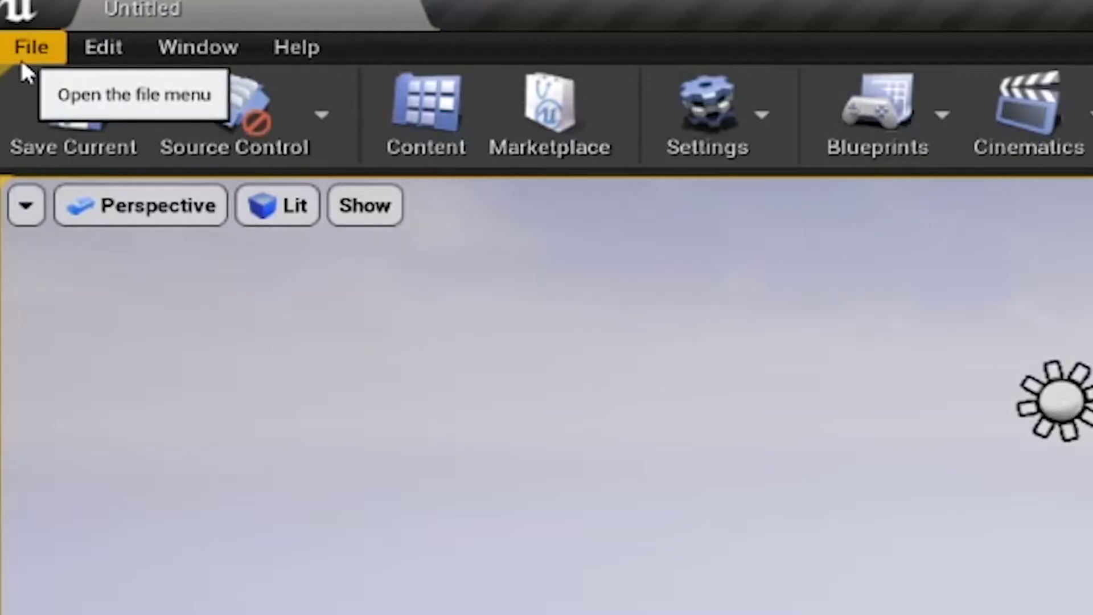
Switch to the Unreal Editor and open the recent level Landscape_Learning
click(25, 46)
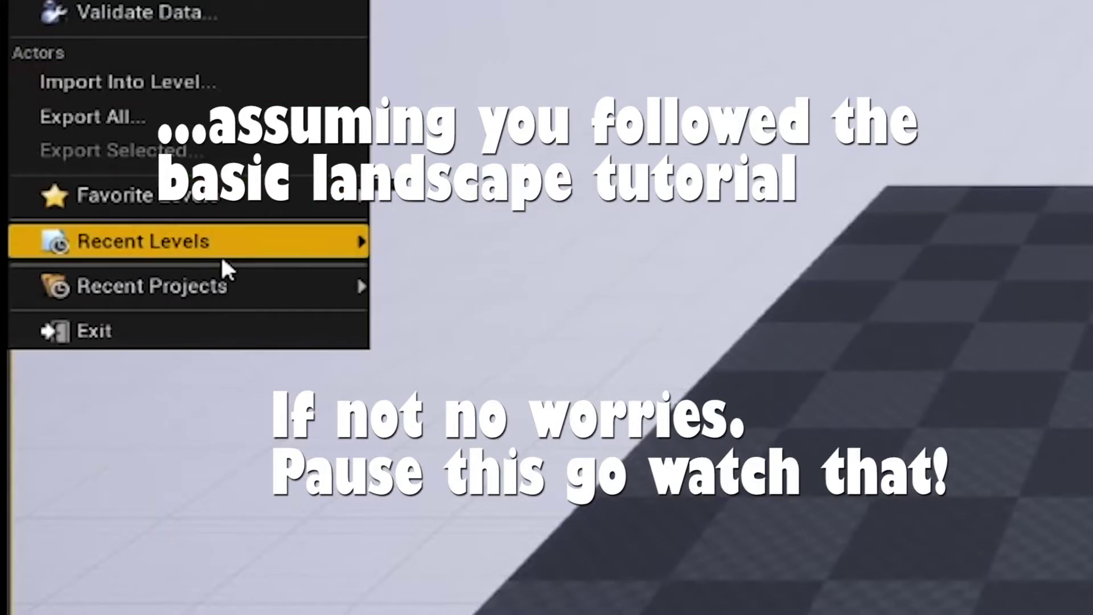
mouse_move(222, 259)
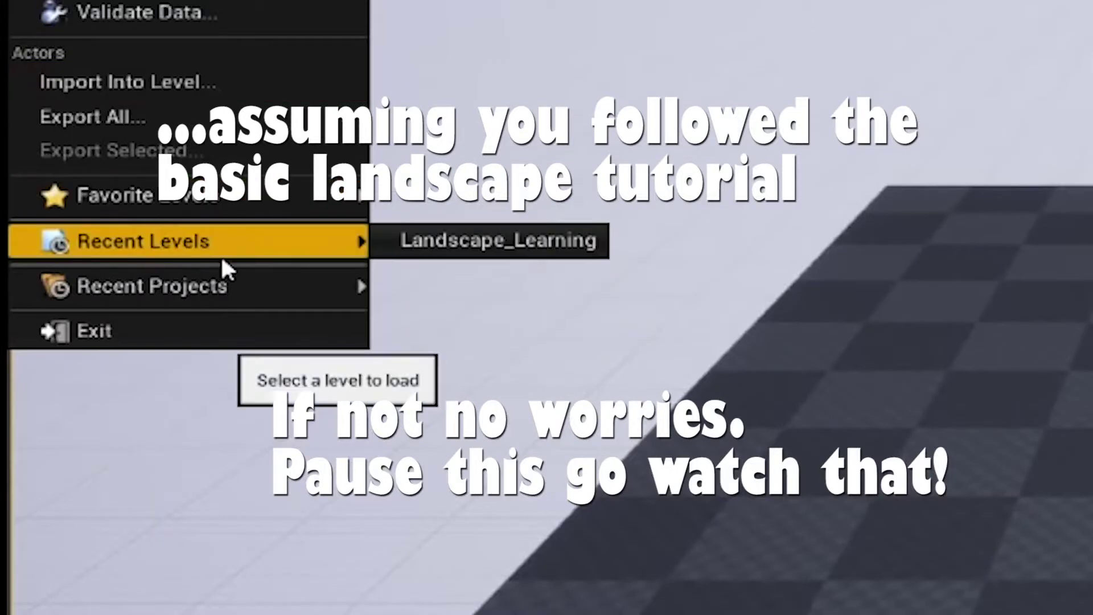
click(439, 242)
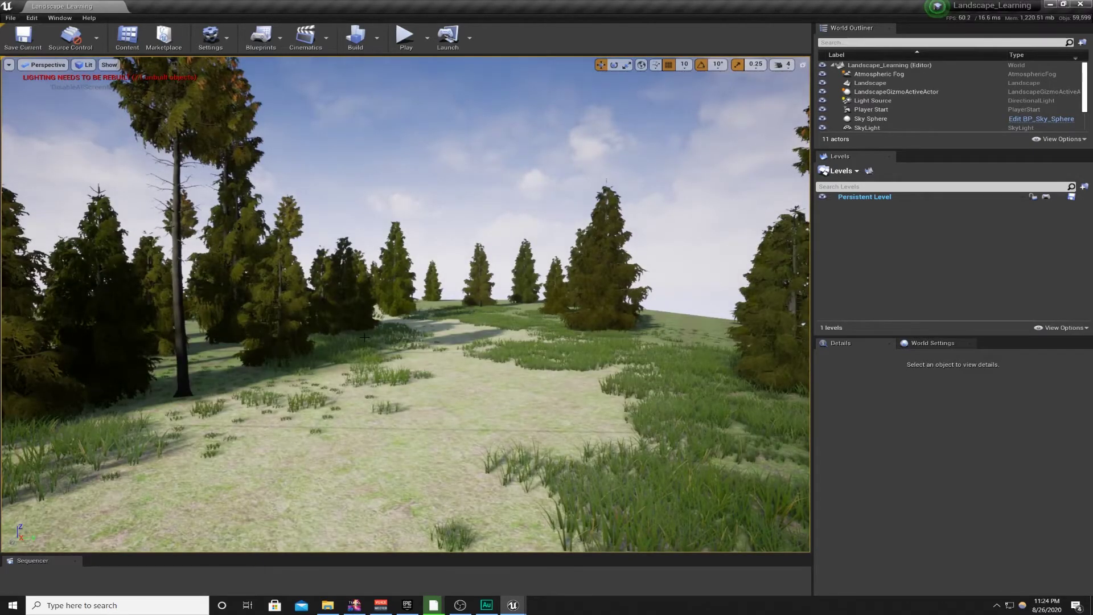
Show the Modes panel, bring its window over the viewport and switch it to foliage painting
right_drag(364, 337, 318, 333)
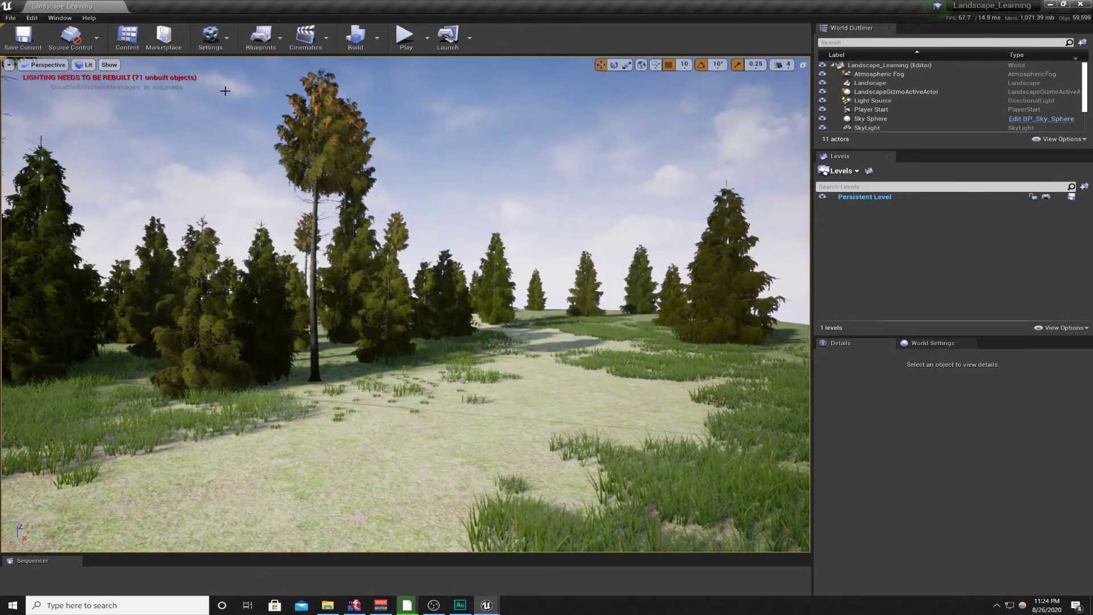
click(58, 24)
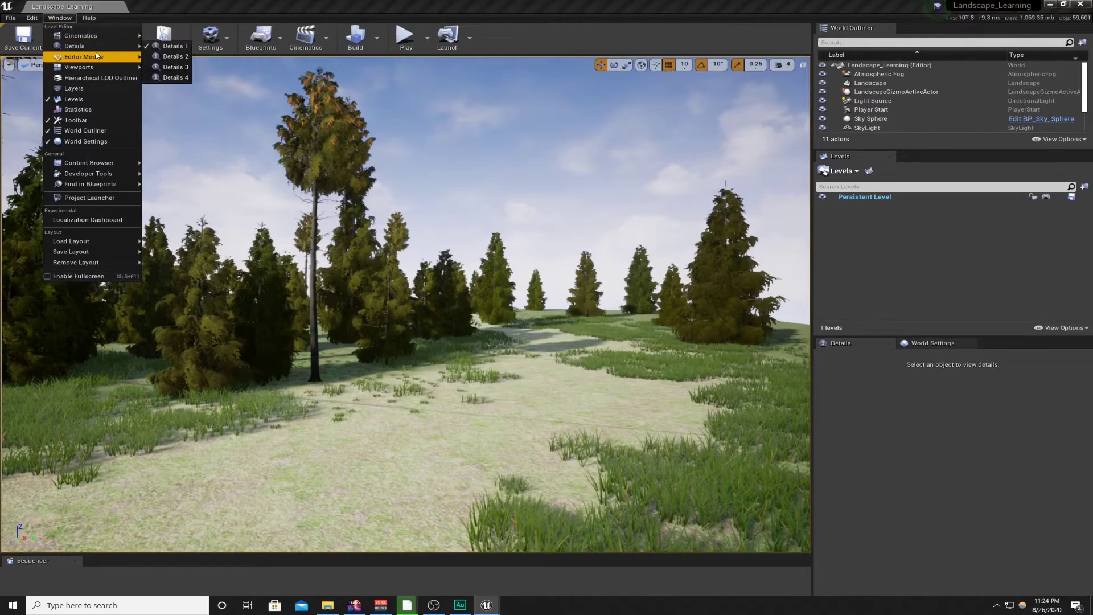
mouse_move(97, 56)
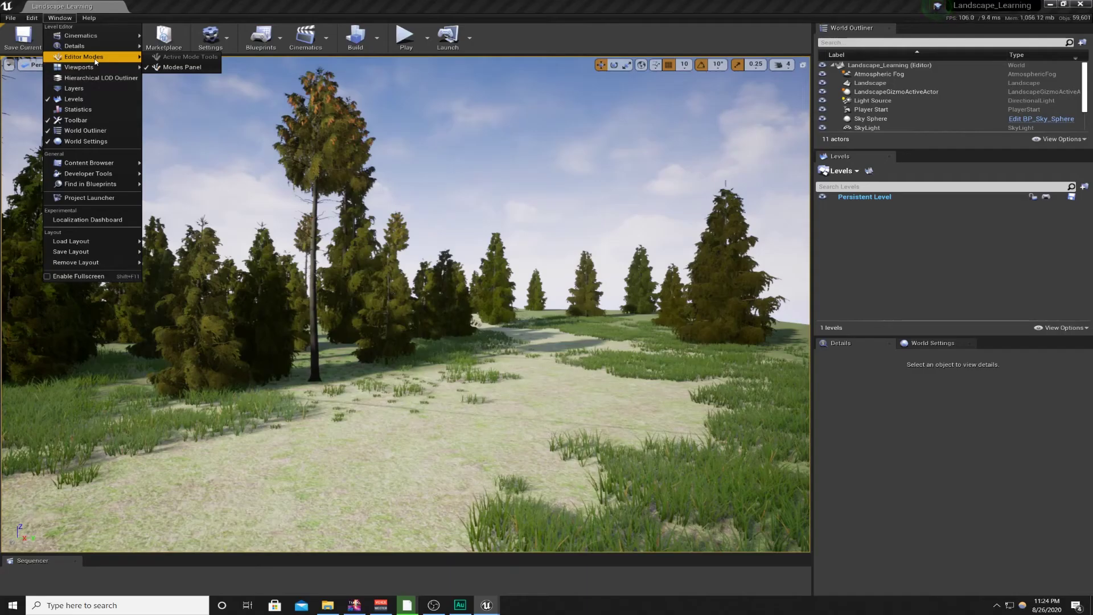
click(182, 67)
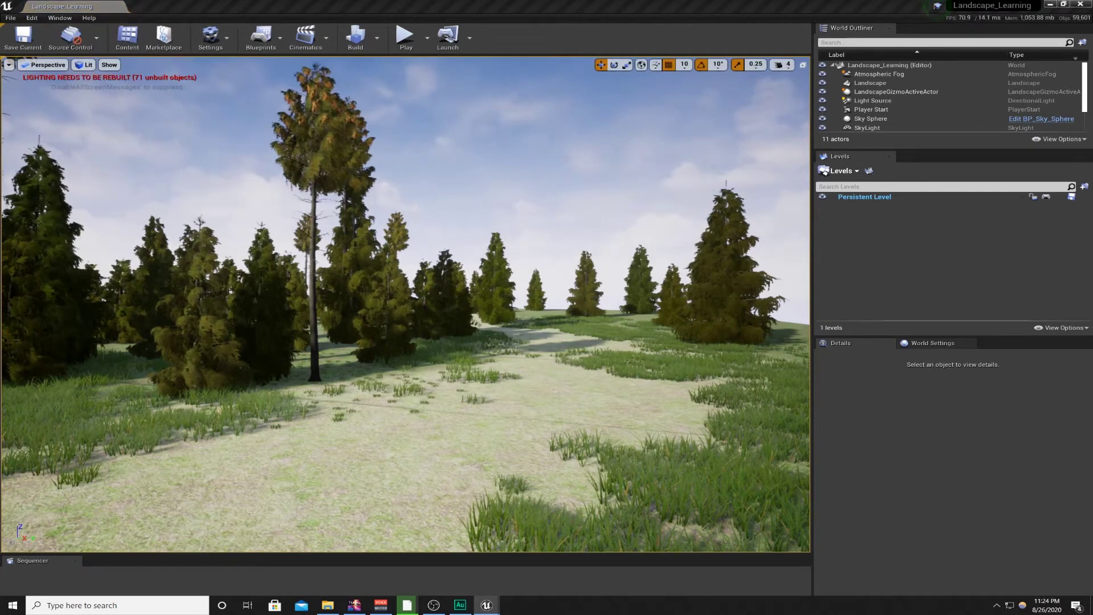
mouse_move(2, 83)
mouse_down()
mouse_move(529, 181)
mouse_move(771, 116)
mouse_up()
click(662, 136)
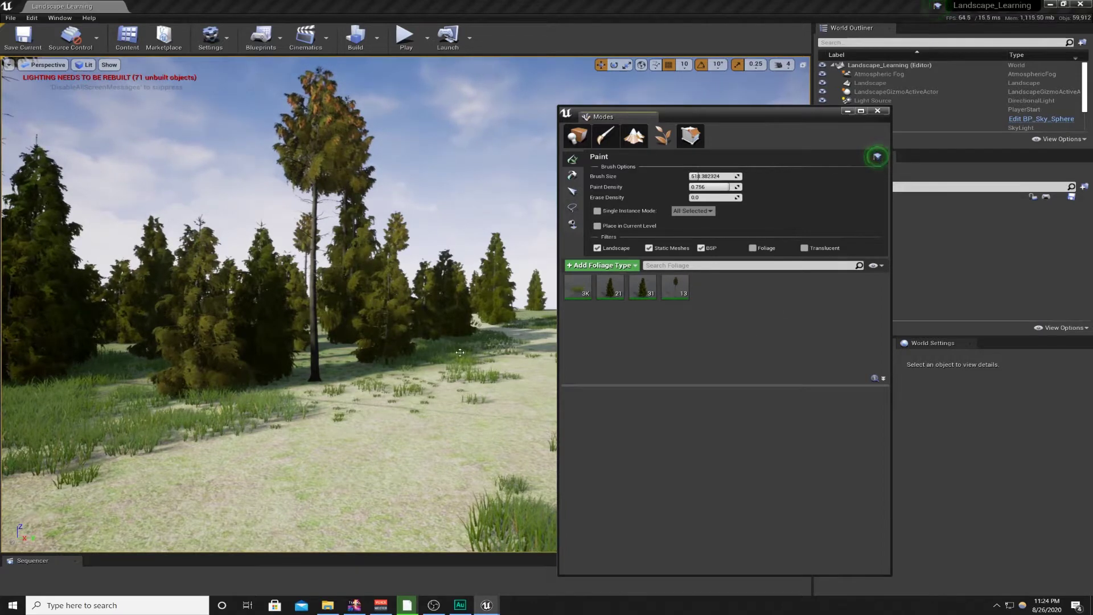
Activate all four foliage types in the foliage palette
right_drag(314, 375, 315, 393)
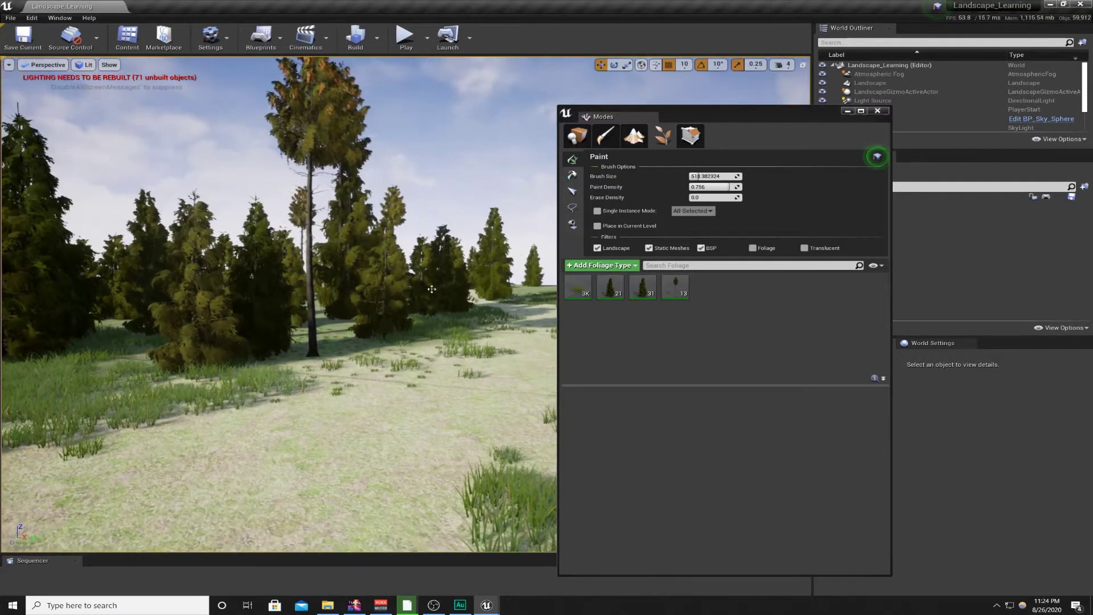
click(570, 280)
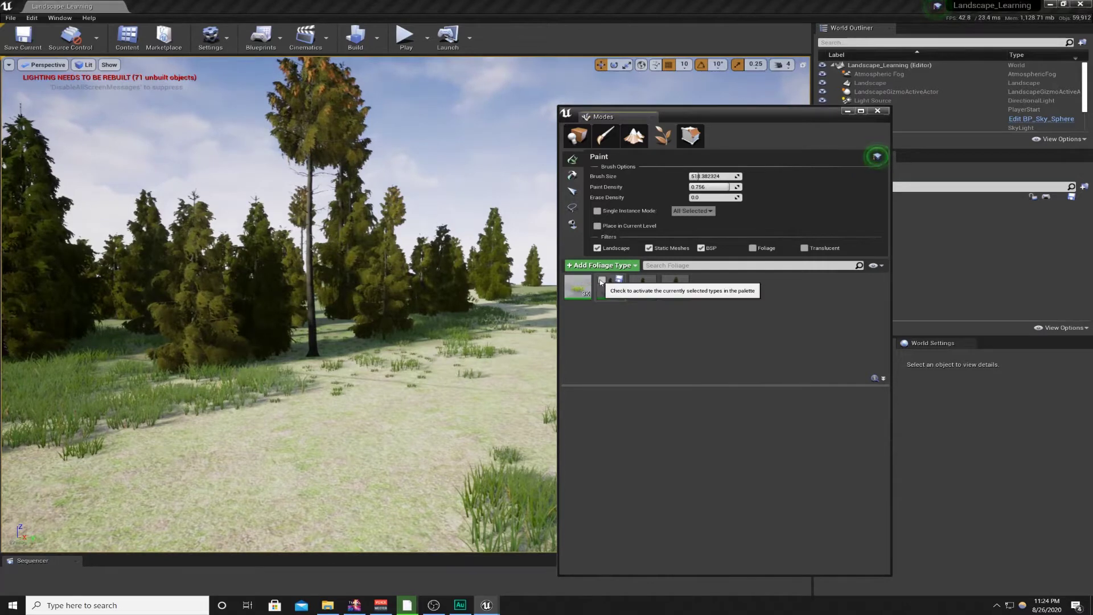
click(600, 281)
click(633, 281)
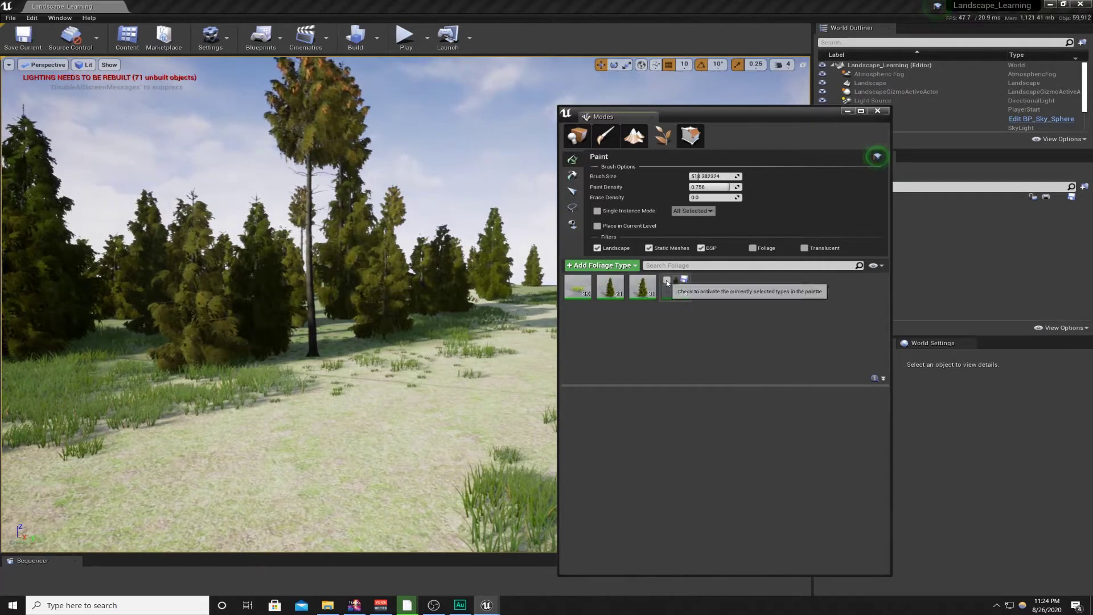
click(666, 281)
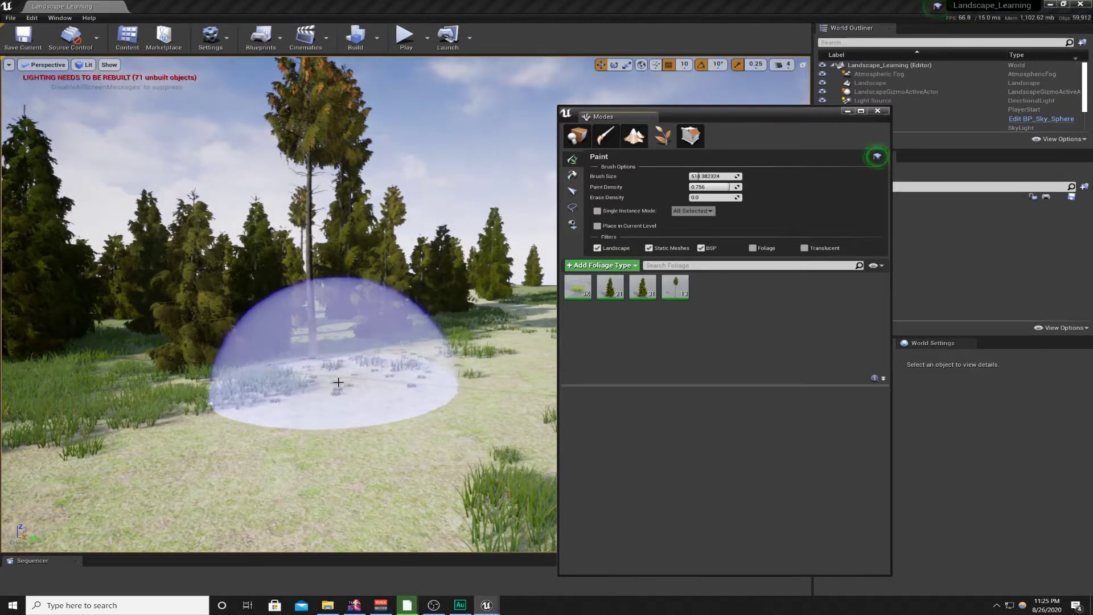
Erase the painted grass and trees from the landscape, enlarging the foliage brush size to about 2745
mouse_move(338, 382)
shift+mouse_down()
mouse_move(337, 366)
mouse_move(290, 342)
mouse_move(293, 353)
mouse_move(352, 300)
mouse_move(404, 296)
mouse_move(341, 278)
mouse_move(51, 355)
mouse_move(217, 304)
mouse_move(267, 302)
mouse_move(273, 319)
mouse_move(204, 355)
shift+mouse_up()
mouse_move(203, 356)
right_down()
mouse_move(183, 410)
mouse_move(268, 376)
mouse_move(353, 455)
mouse_move(239, 392)
mouse_move(219, 342)
right_up()
drag(699, 176, 727, 176)
mouse_move(361, 320)
shift+mouse_down()
mouse_move(377, 330)
mouse_move(403, 244)
mouse_move(188, 234)
shift+mouse_up()
Switch to placement mode, select the three individually placed objects left on the landscape and delete them
mouse_move(187, 233)
right_down()
mouse_move(165, 239)
mouse_move(176, 227)
right_up()
click(576, 136)
click(303, 239)
ctrl+click(267, 230)
ctrl+click(290, 198)
key(Delete)
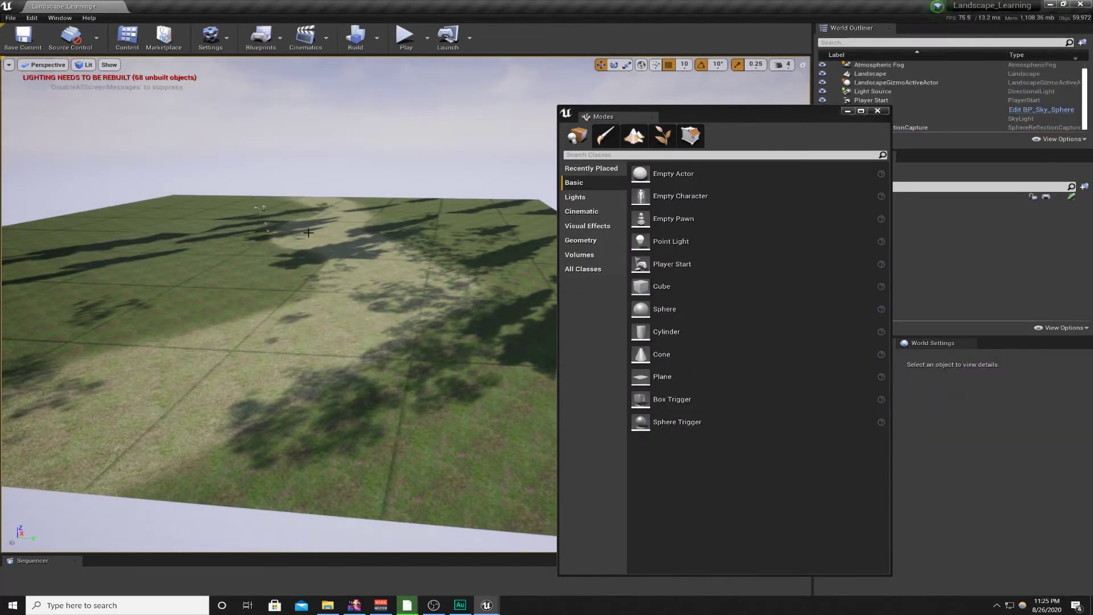
Move the Modes window clear of the viewport and inspect the emptied landscape
key(w)
right_drag(328, 268, 302, 233)
drag(748, 122, 1000, 106)
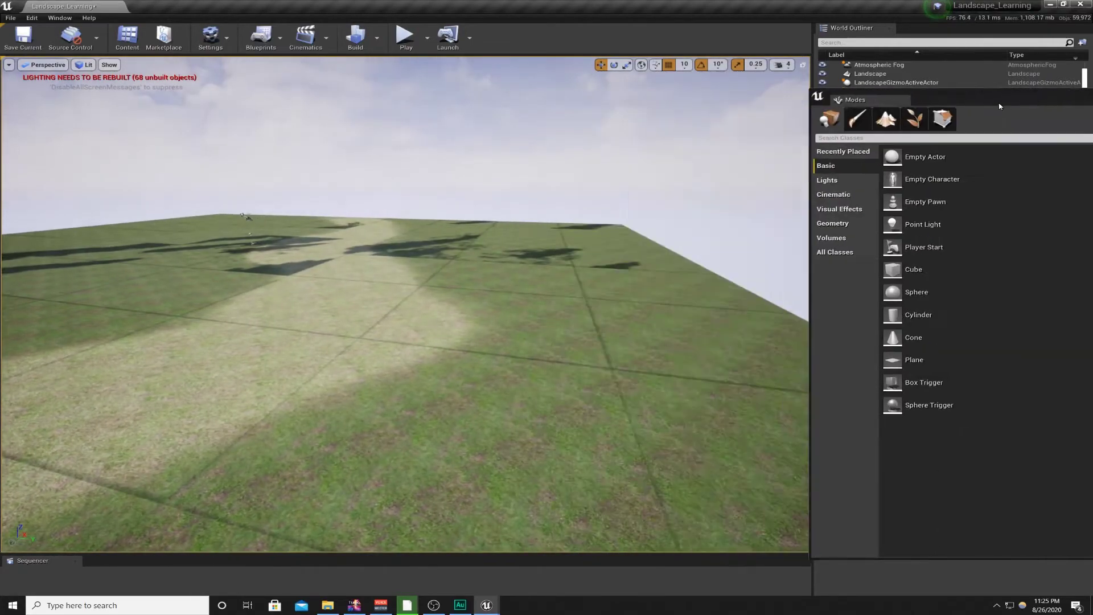
key(d)
mouse_move(190, 437)
right_down()
mouse_move(79, 413)
mouse_move(134, 414)
mouse_move(172, 434)
right_up()
key(w)
key(a)
key(s)
key(a)
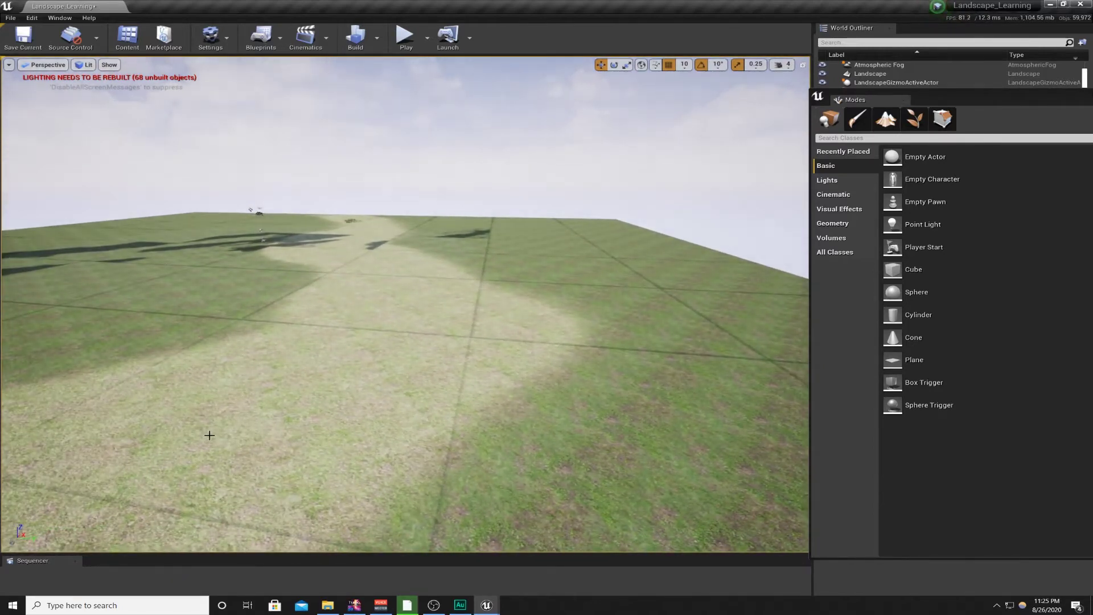
Remove all foliage types and their instances from the foliage palette, including spruce_full_01, spruce_full_01_low and spruce_half_01_low
click(914, 118)
click(822, 266)
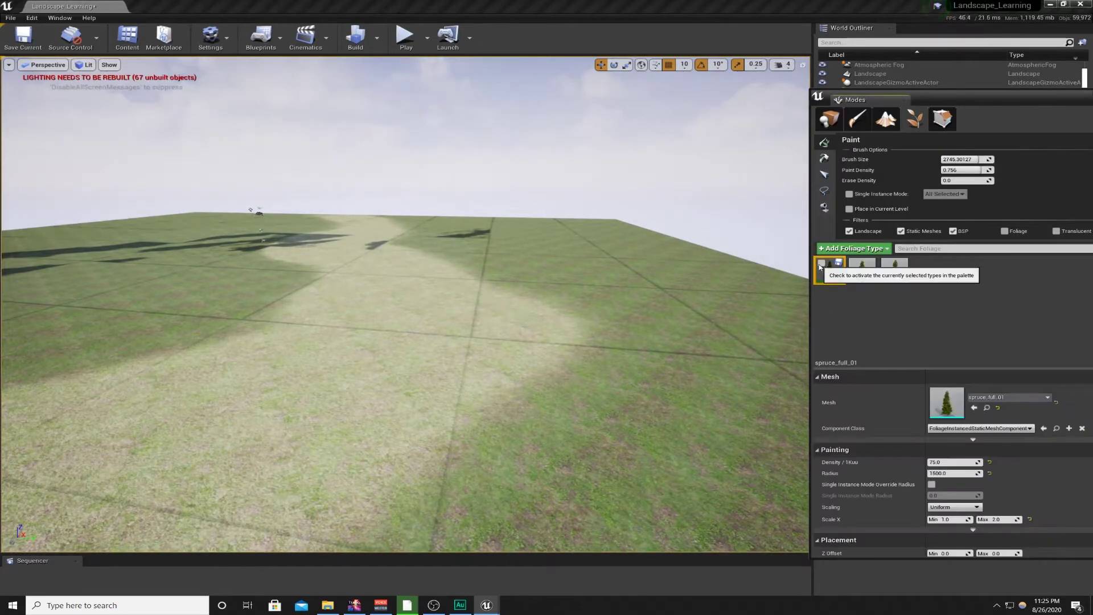
click(821, 264)
key(Delete)
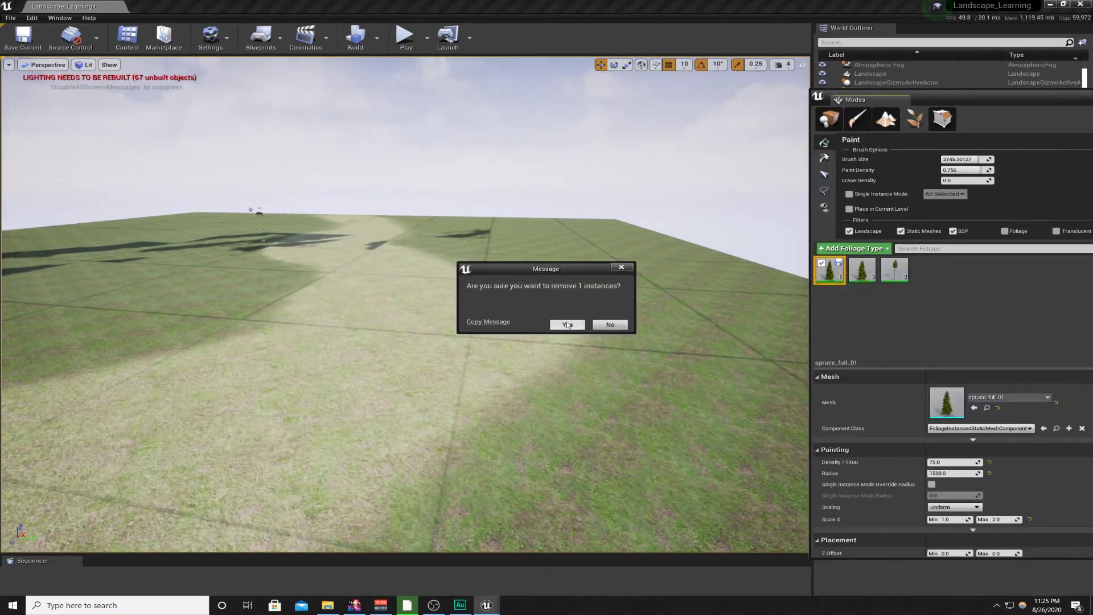
click(567, 325)
click(829, 269)
key(Delete)
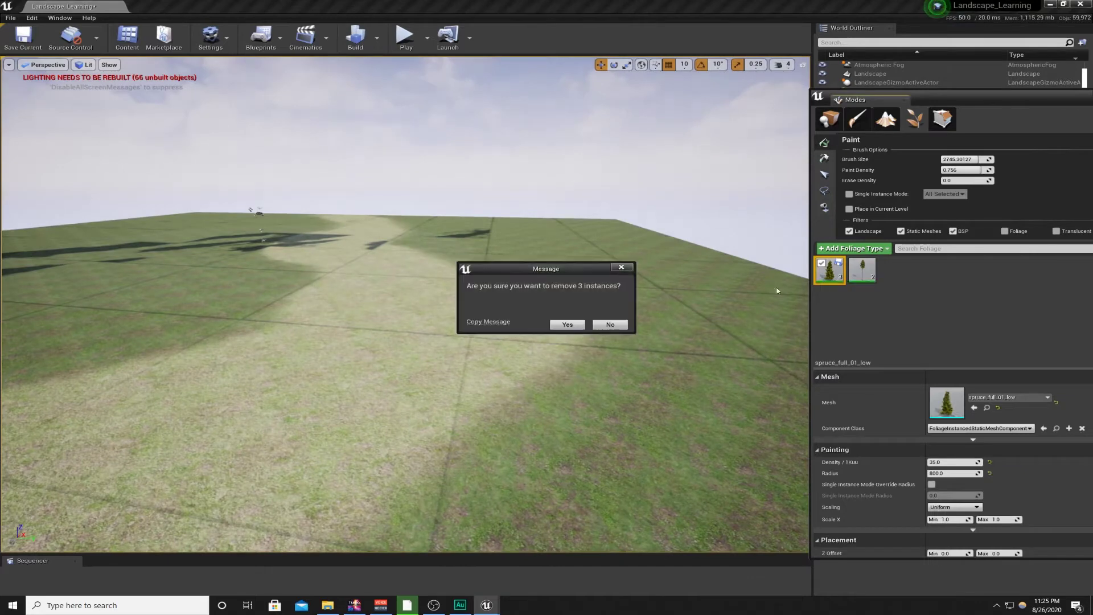
click(568, 325)
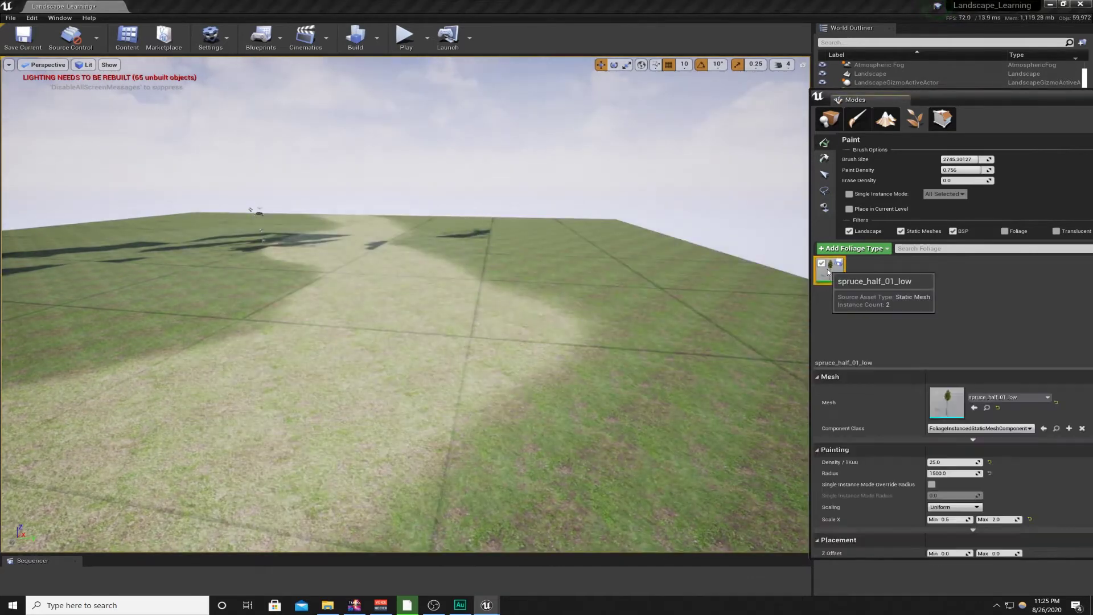
key(Delete)
click(569, 329)
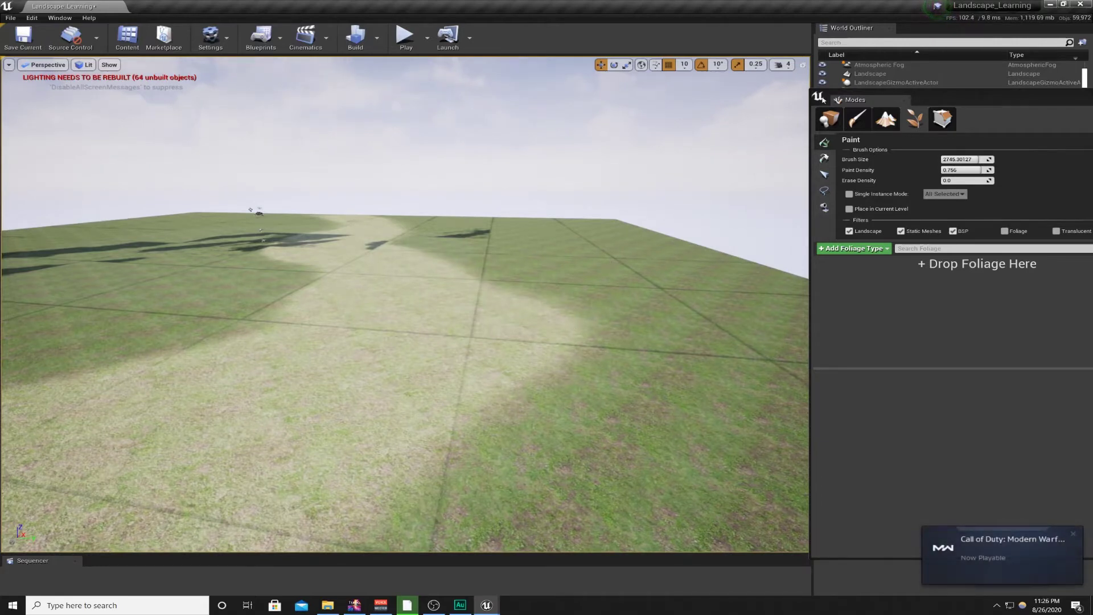
Place the Modes window and the Content Browser side by side and browse the project content filtered to static meshes
drag(827, 100, 199, 90)
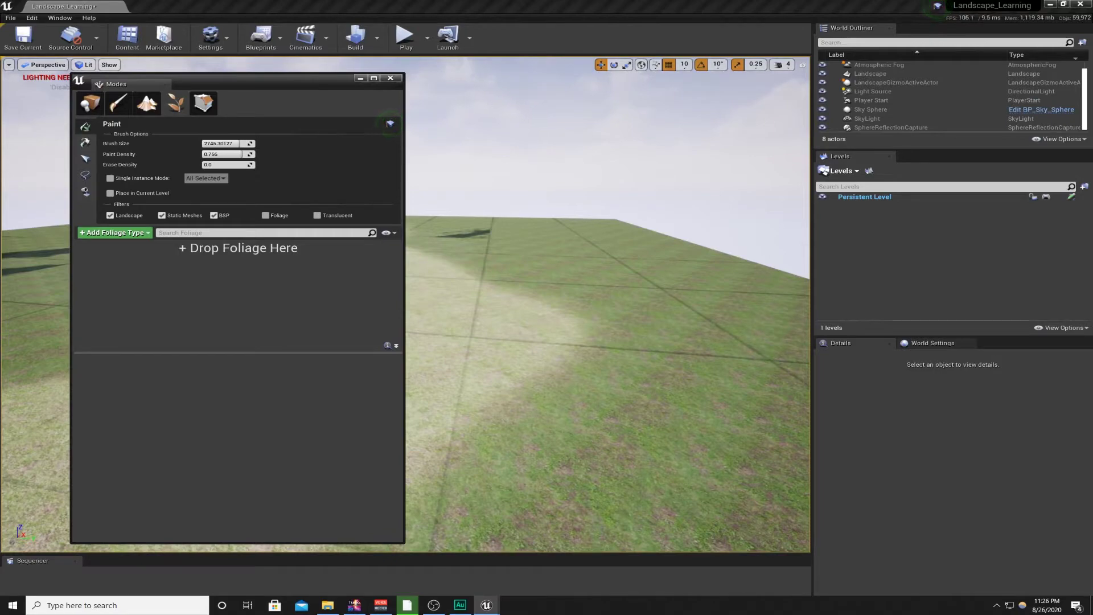
drag(0, 70, 863, 80)
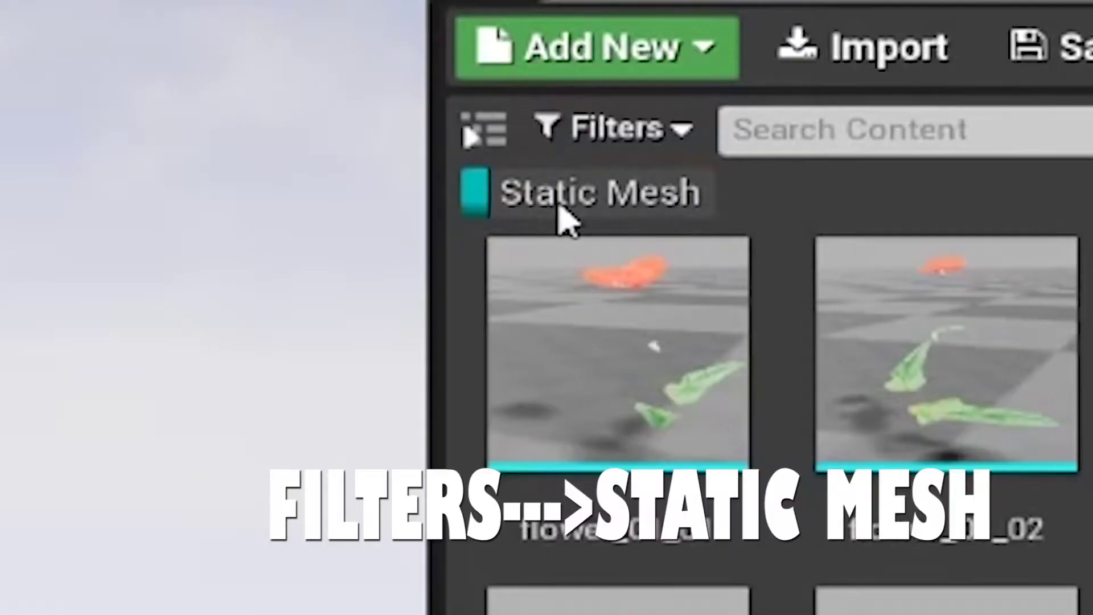
click(472, 205)
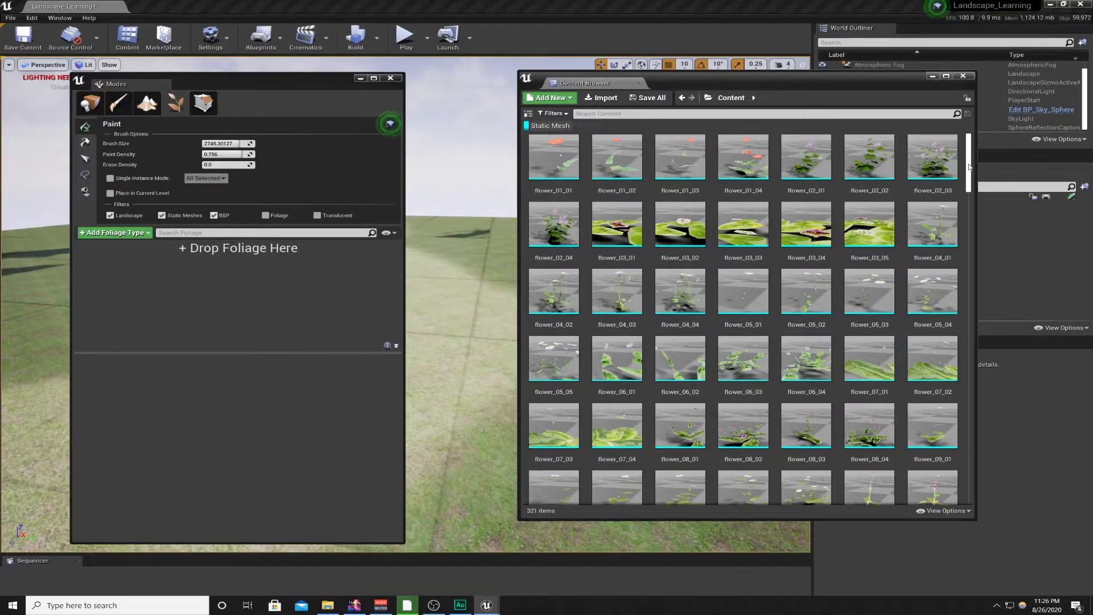
drag(969, 166, 1000, 233)
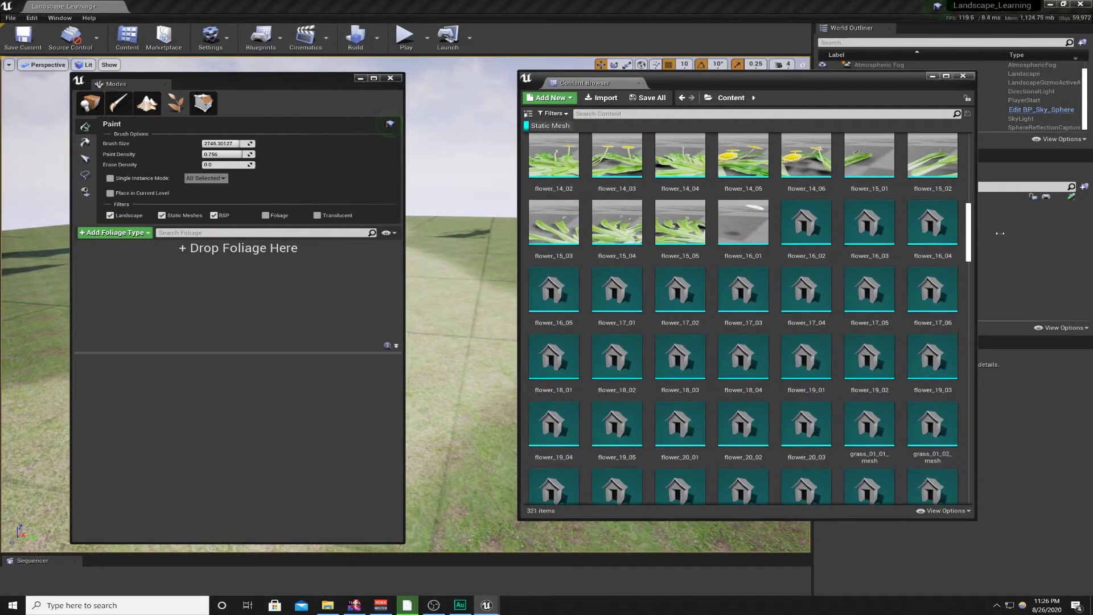
Search the project's static meshes for "tree"
click(597, 115)
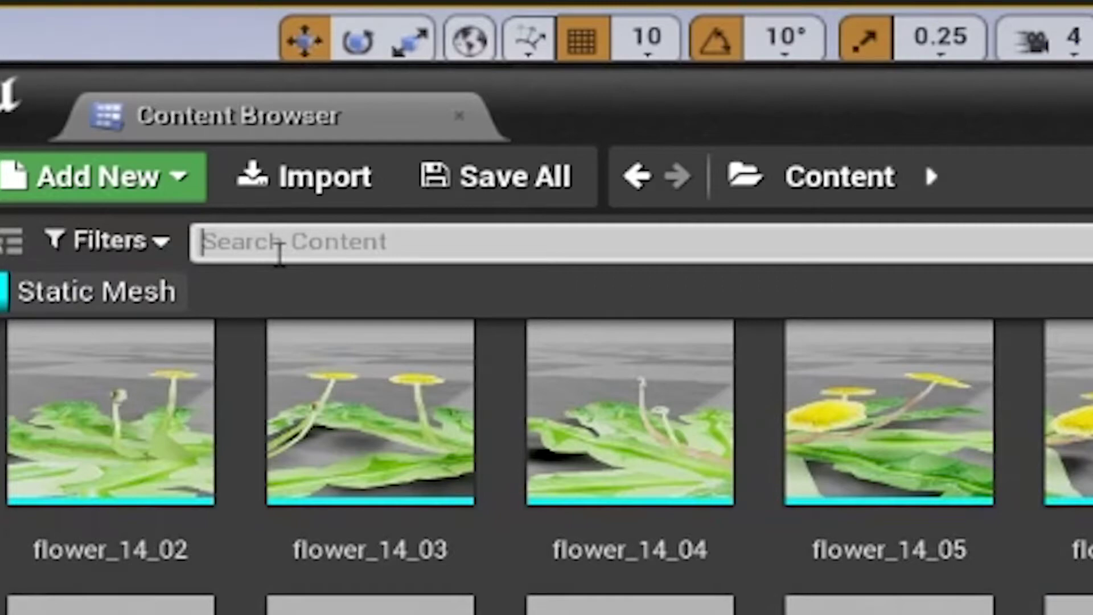
text(tree)
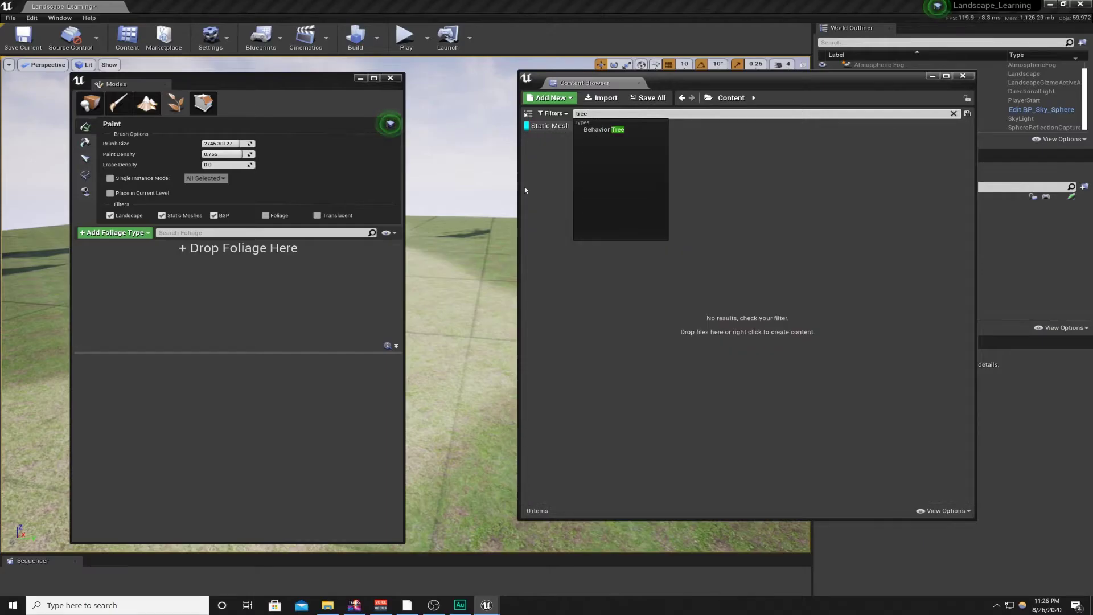
click(538, 194)
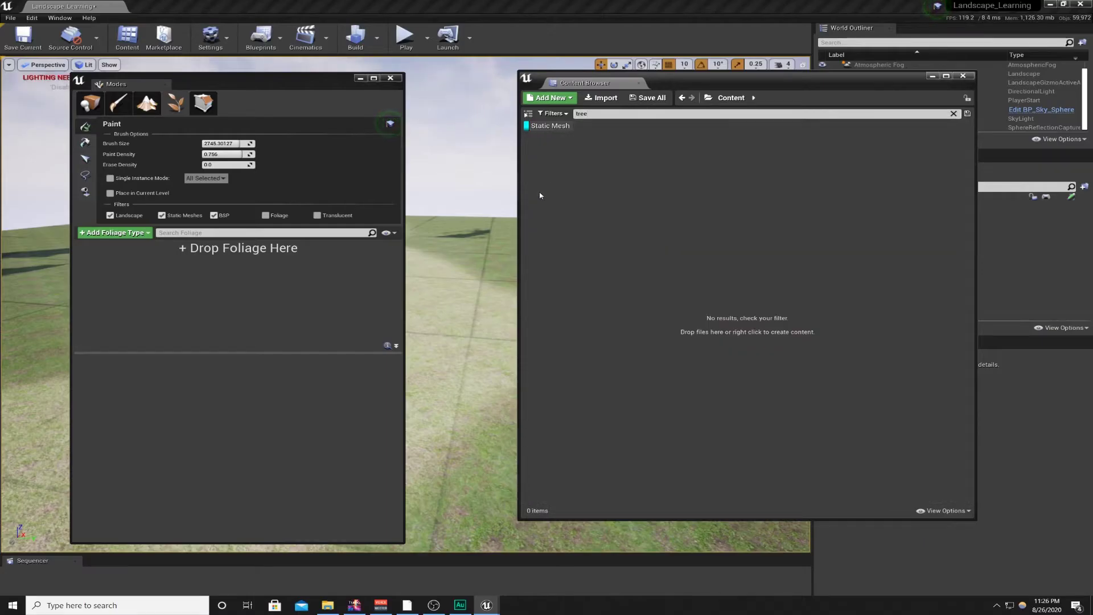
Search the project's static meshes for "spruce" and look over the matching thumbnails
drag(590, 114, 557, 115)
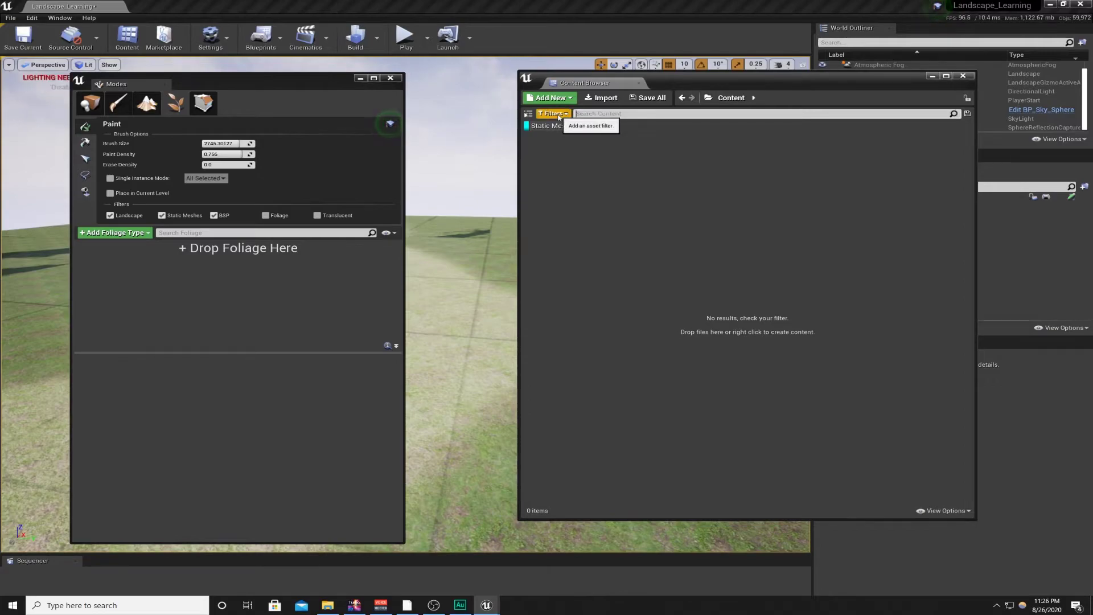
text(spr)
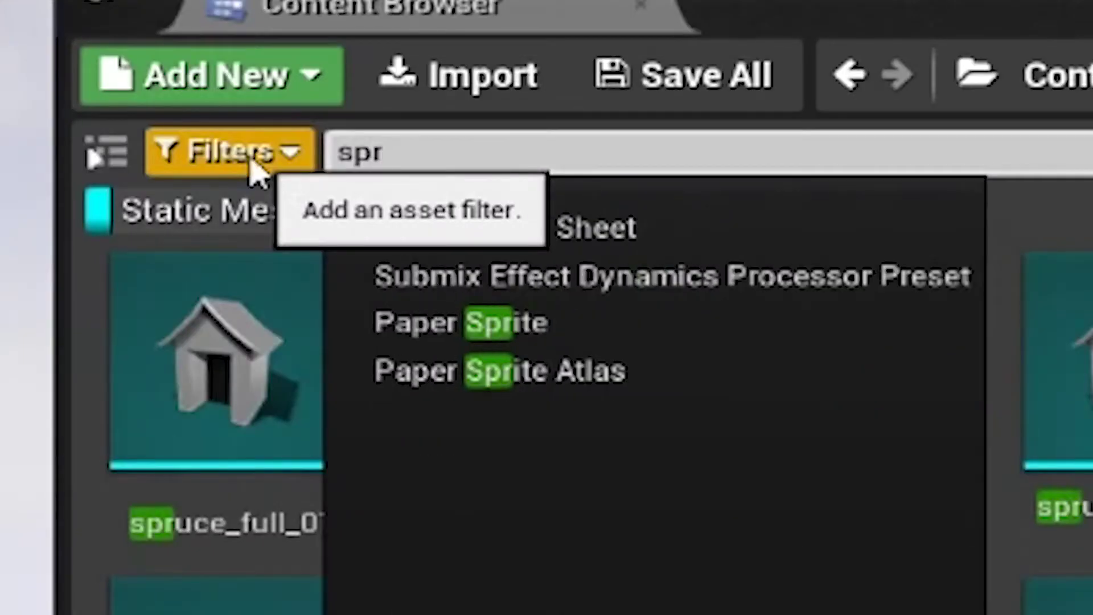
text(ic)
key(BackSpace)
key(BackSpace)
text(uce)
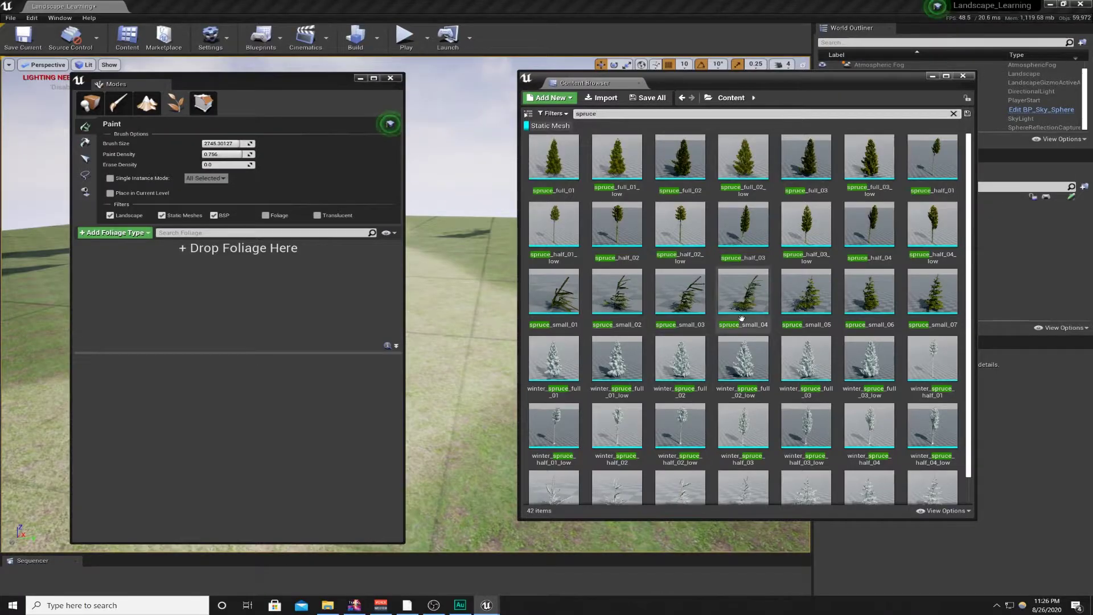
mouse_move(723, 410)
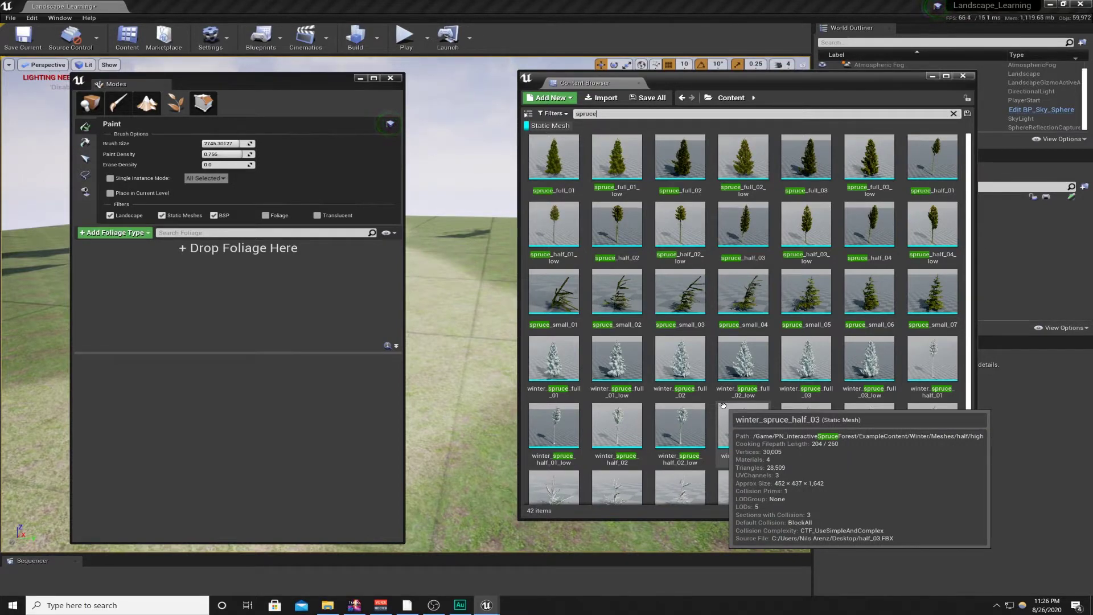
Get the Modes window out of the way and place a spruce_full_01 mesh on the landscape
click(575, 169)
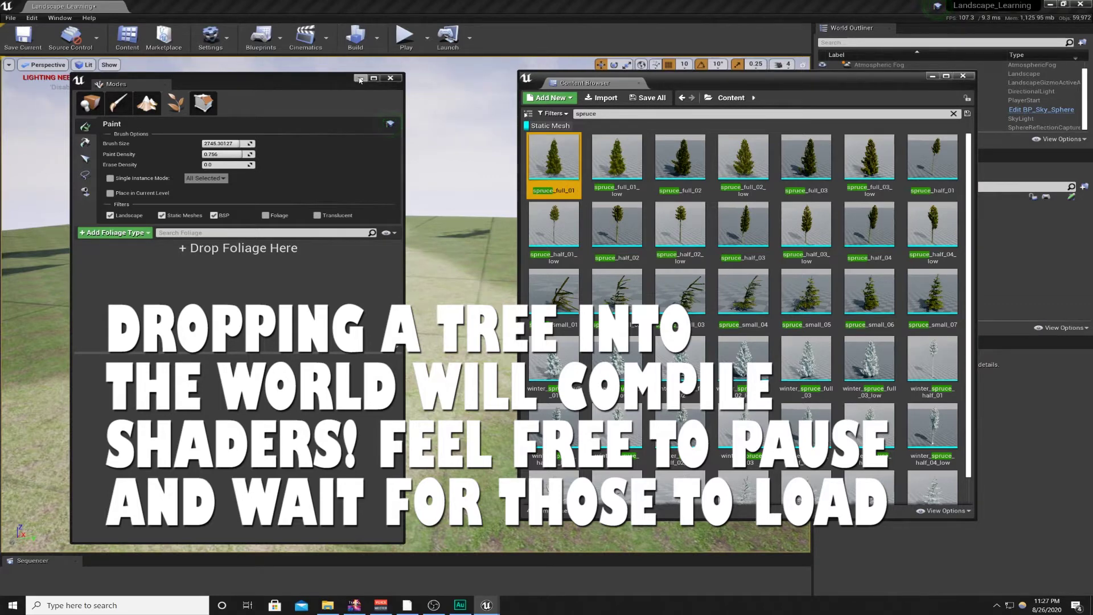
click(360, 78)
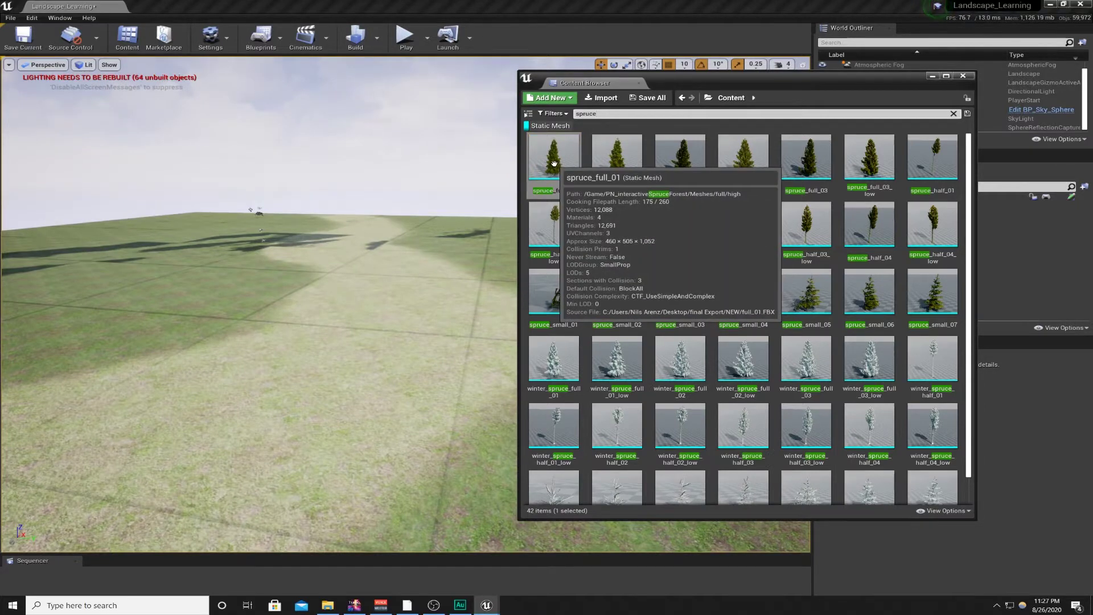
drag(553, 164, 212, 306)
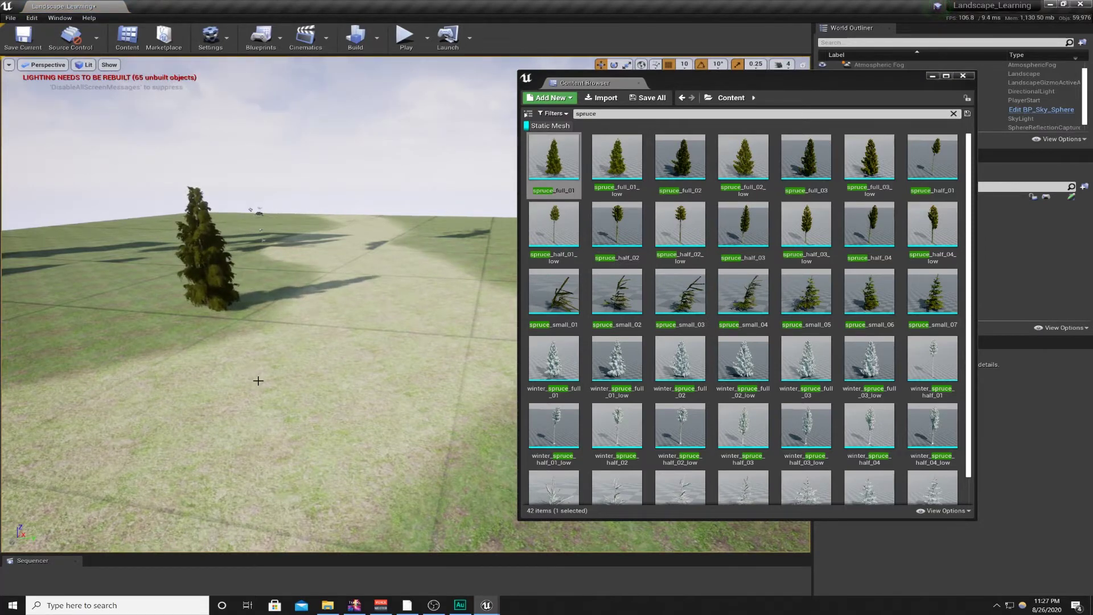
Place spruce_half_01_low, spruce_small_02 and spruce_full_02 on the landscape beside the first spruce
right_drag(258, 378, 148, 365)
key(w)
key(d)
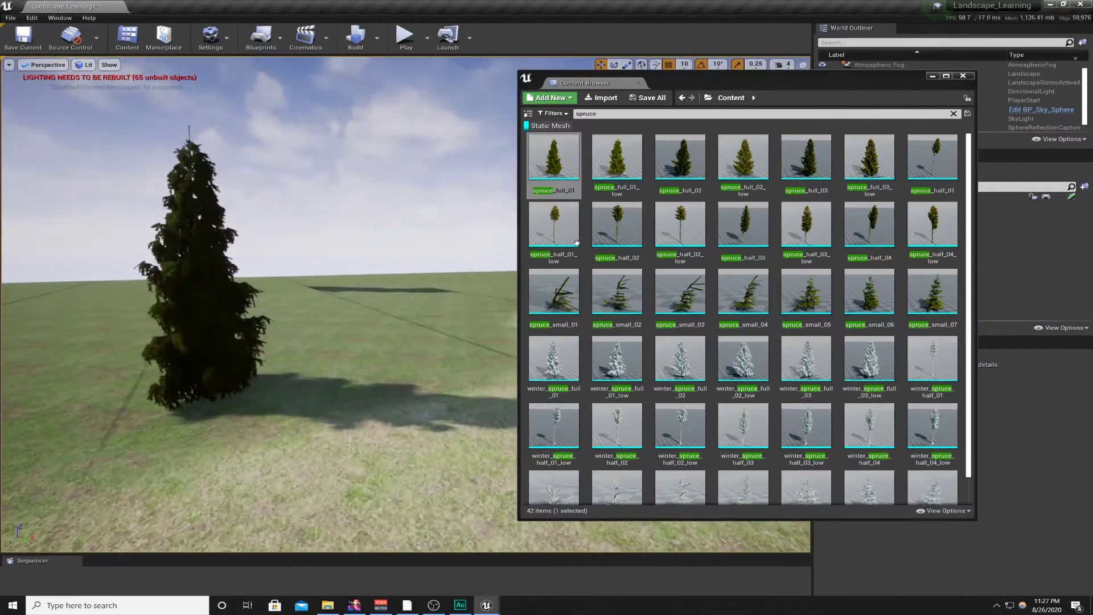
drag(569, 227, 329, 386)
click(620, 299)
drag(616, 291, 293, 393)
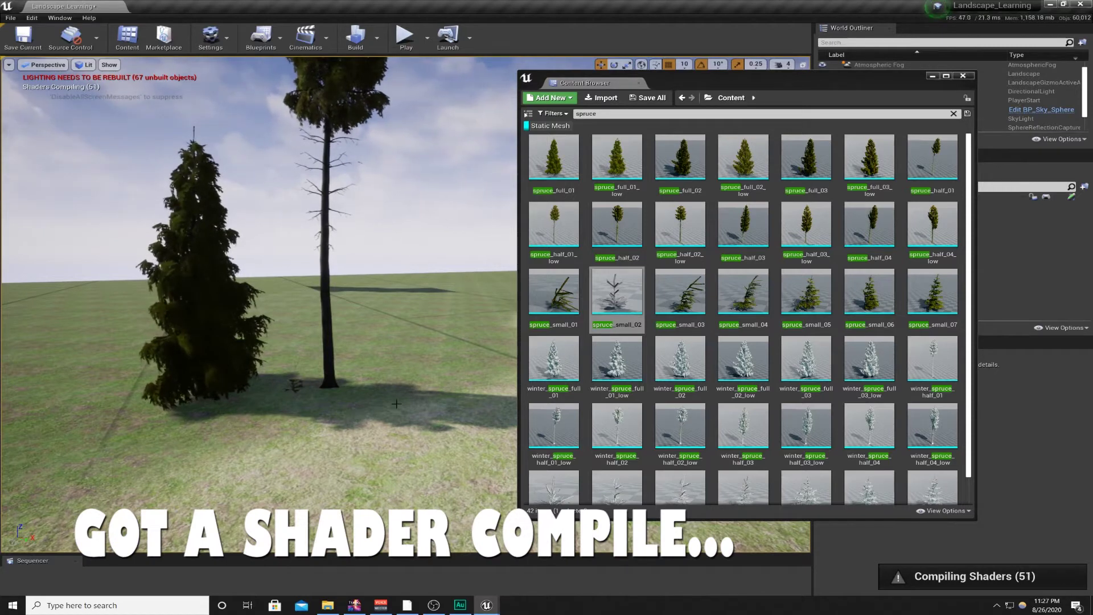
click(679, 163)
drag(678, 163, 384, 348)
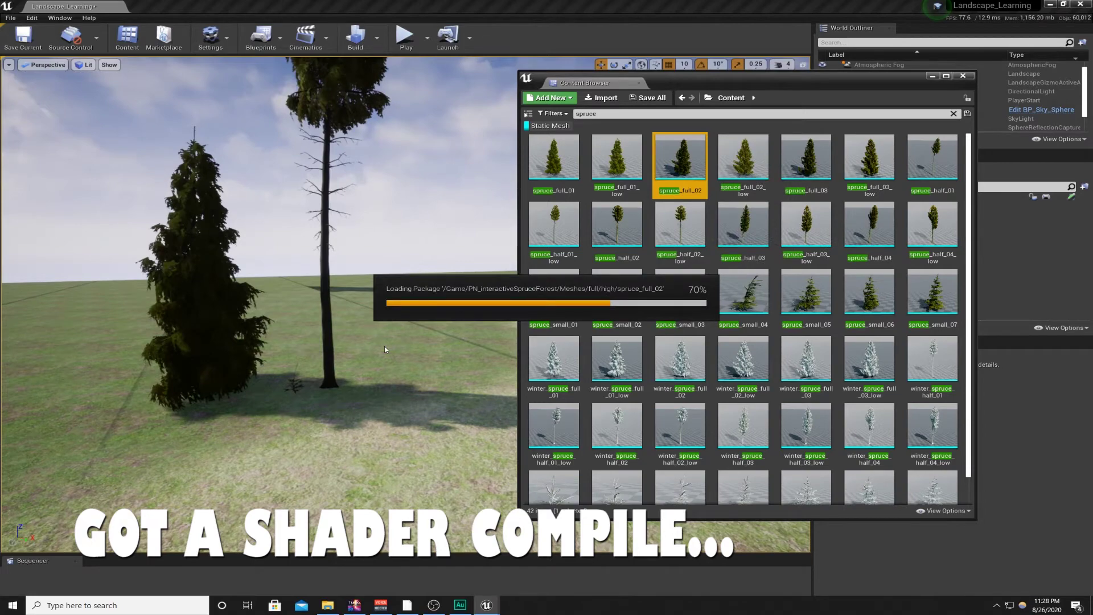
Minimize the Content Browser and inspect the placed spruces from several sides
click(936, 78)
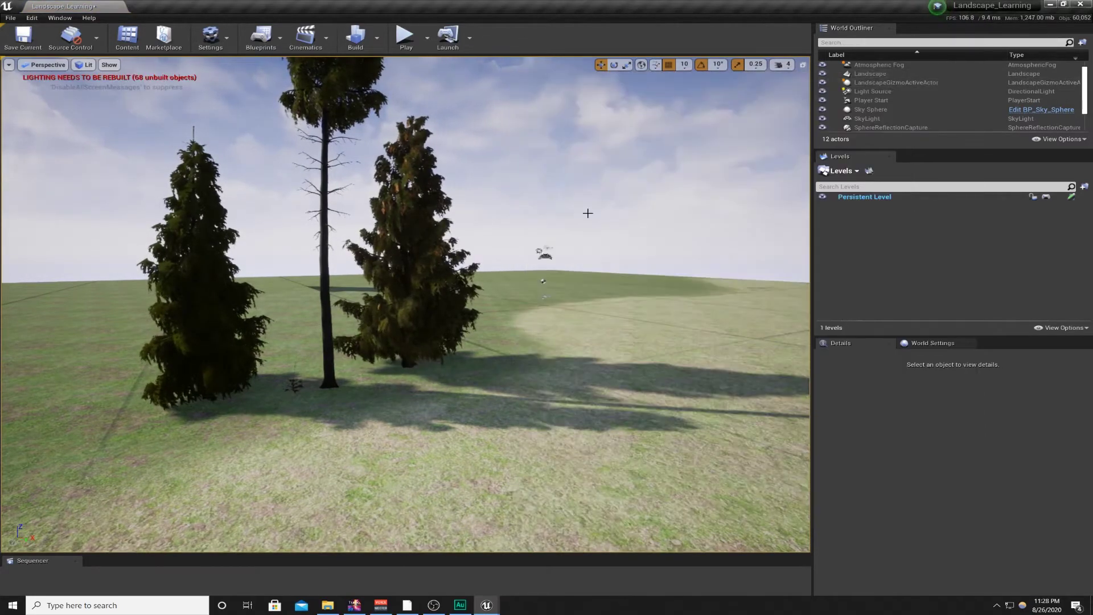
right_drag(571, 224, 667, 202)
key(w)
key(a)
key(w)
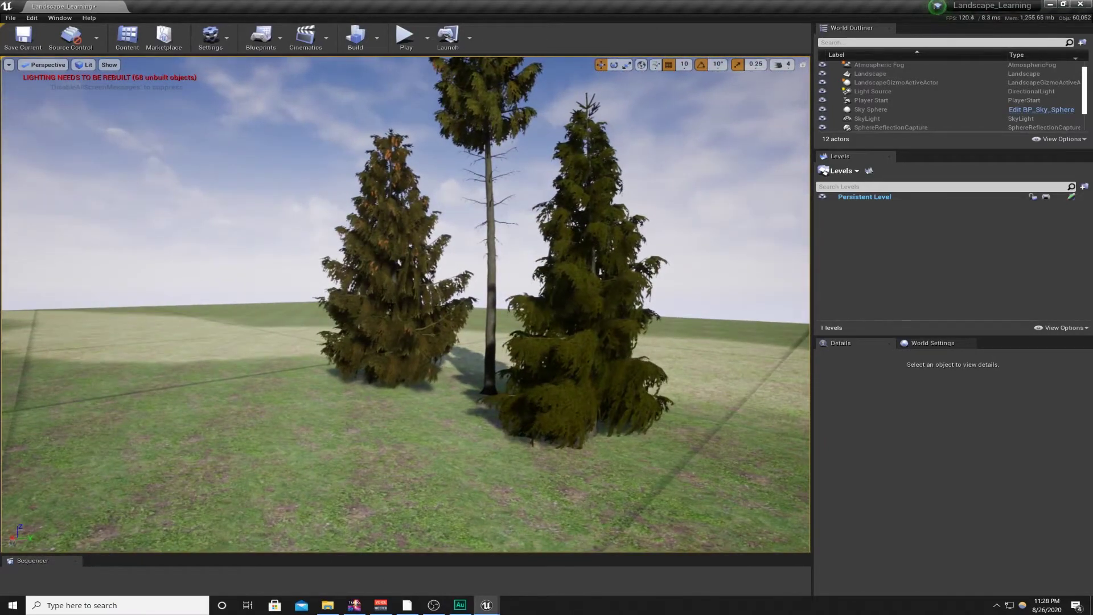
key(w)
right_drag(667, 202, 375, 244)
key(s)
key(w)
key(d)
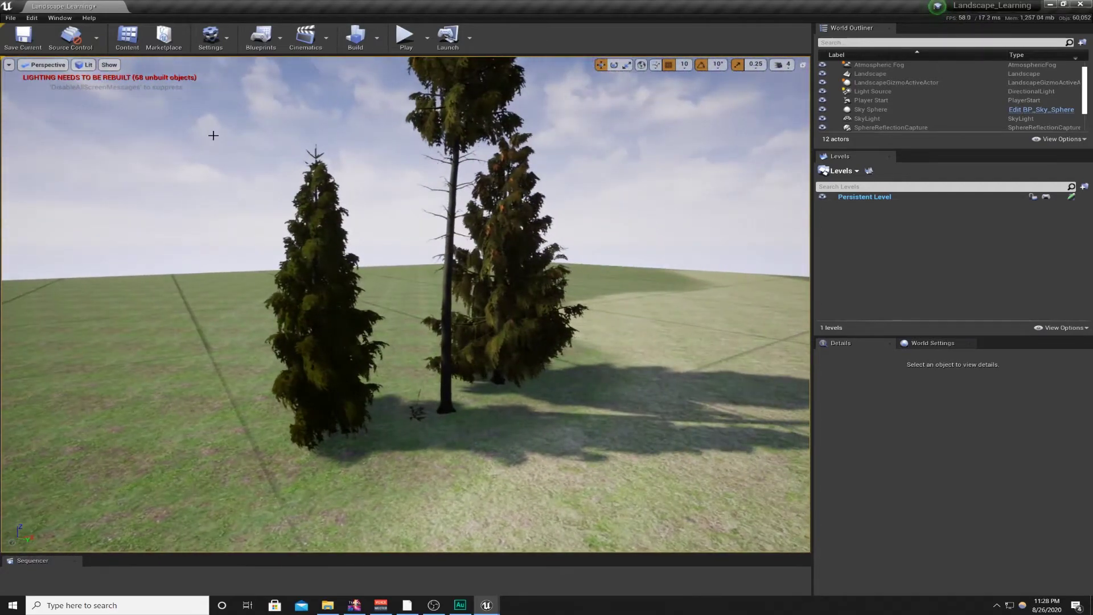
Reopen the Modes window, switch from foliage to placement mode and close the window
click(60, 18)
mouse_move(65, 38)
mouse_move(80, 57)
click(171, 87)
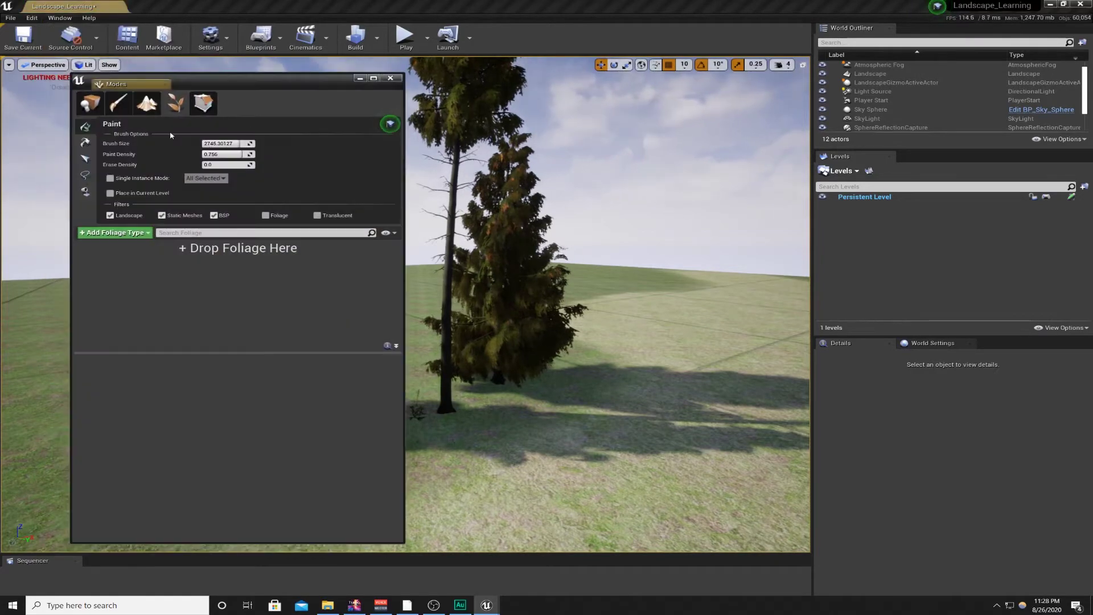
click(90, 103)
click(390, 78)
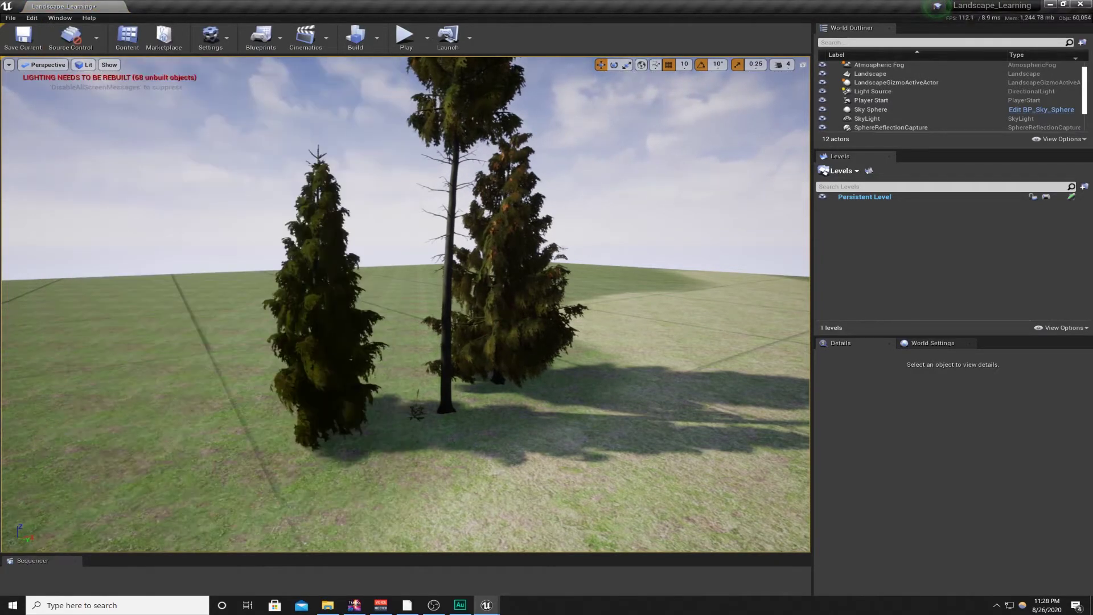
Nudge spruce_full_02 on the landscape, then shift it slightly together with spruce_half_01_low
click(527, 335)
key(w)
right_drag(528, 336, 626, 333)
key(f)
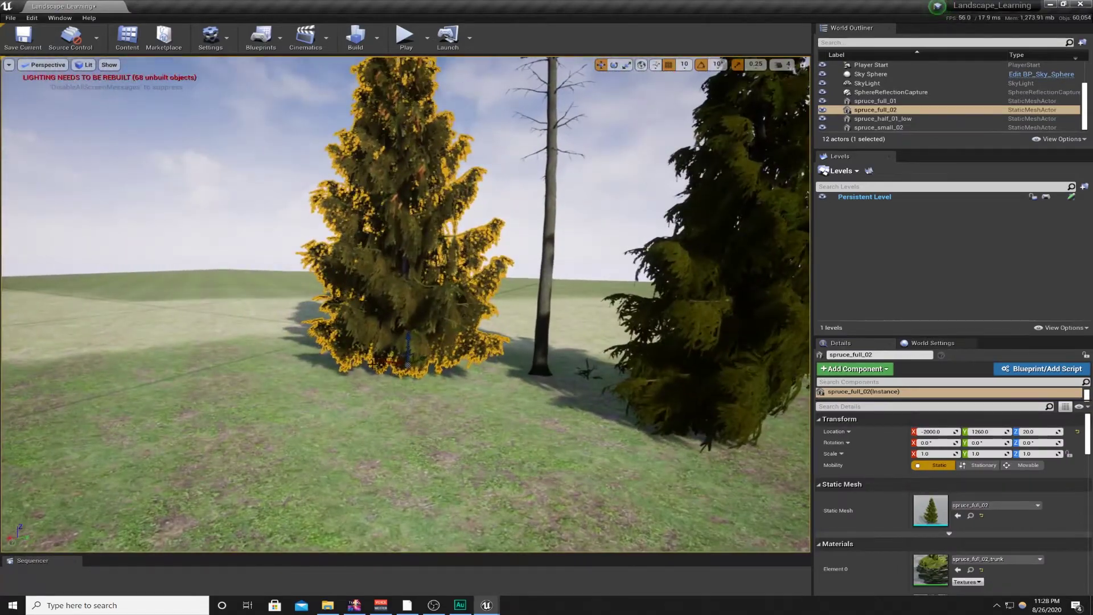
mouse_move(372, 363)
mouse_down()
mouse_move(427, 368)
mouse_move(378, 369)
mouse_up()
ctrl+click(498, 335)
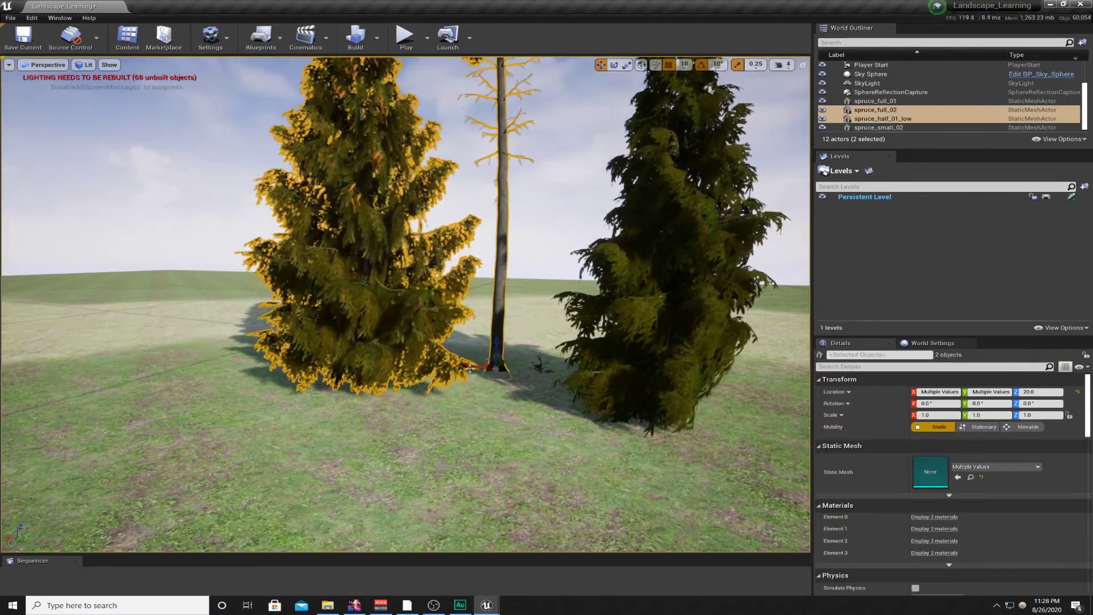
mouse_move(465, 367)
mouse_down()
mouse_move(435, 366)
mouse_move(472, 367)
mouse_up()
Move spruce_full_01 closer to the other trees and clear the selection
click(540, 382)
click(620, 364)
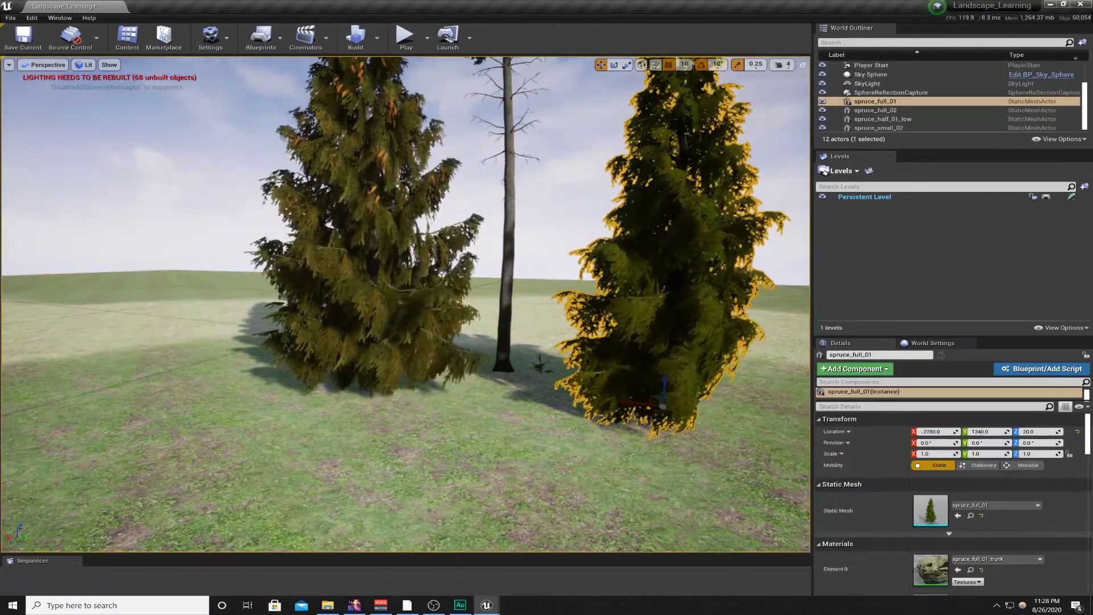
drag(637, 403, 570, 390)
right_drag(569, 390, 558, 359)
click(683, 188)
Face an empty stretch of landscape, reopen the Modes window and switch it to foliage painting
right_drag(683, 188, 543, 196)
key(w)
right_drag(484, 291, 480, 290)
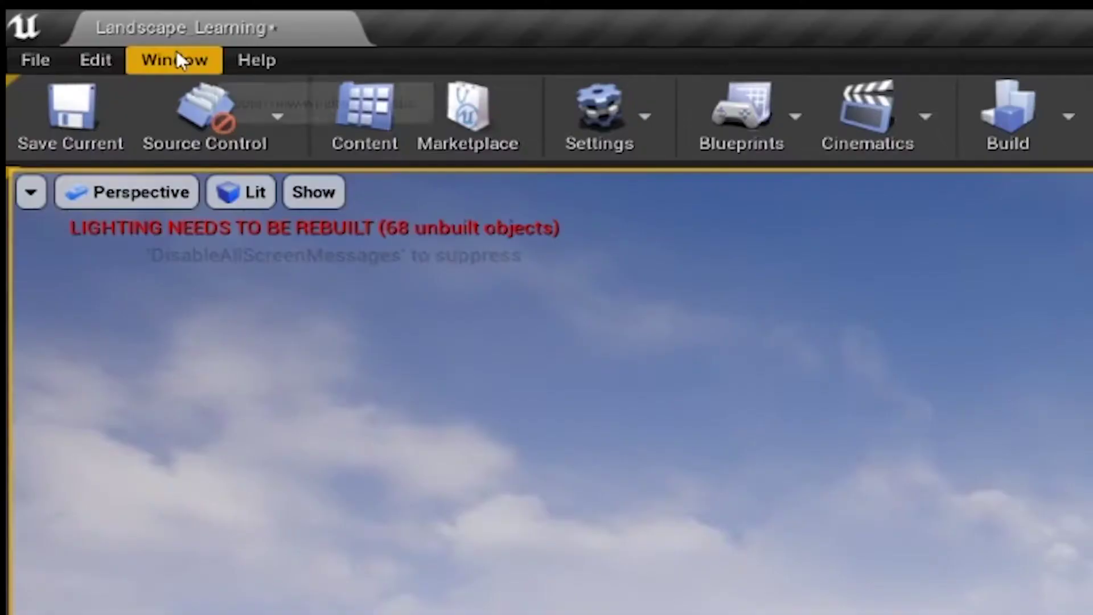
click(60, 17)
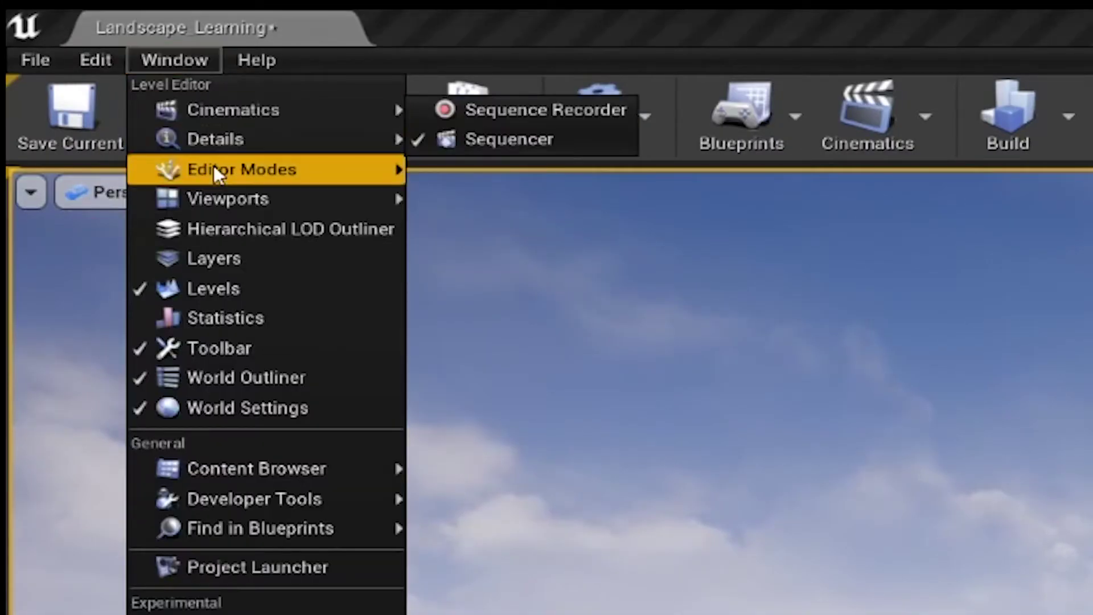
mouse_move(214, 170)
click(456, 212)
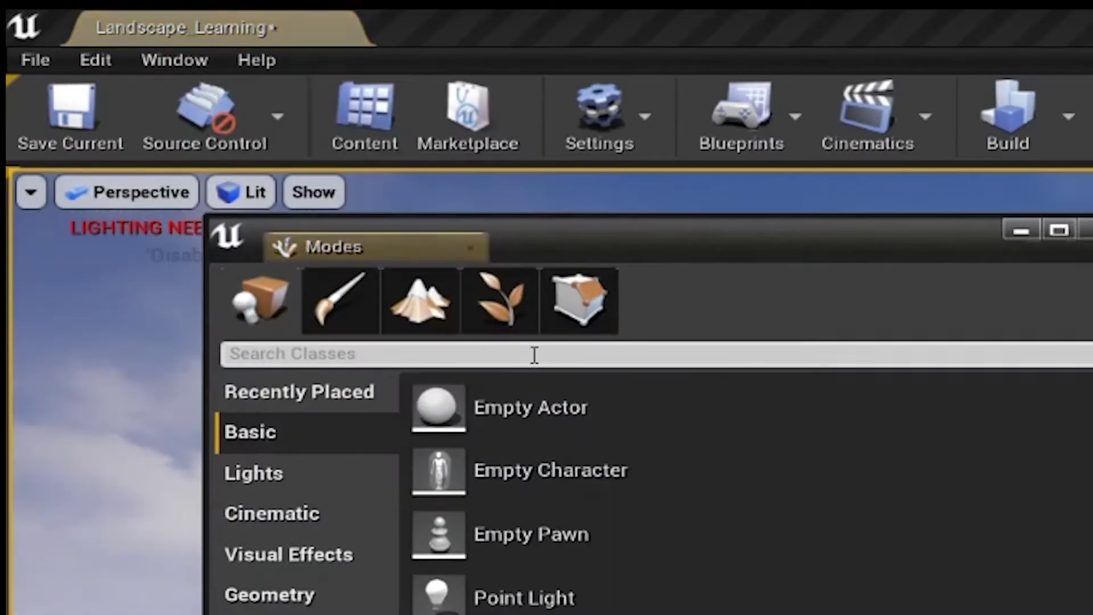
key(shift+4)
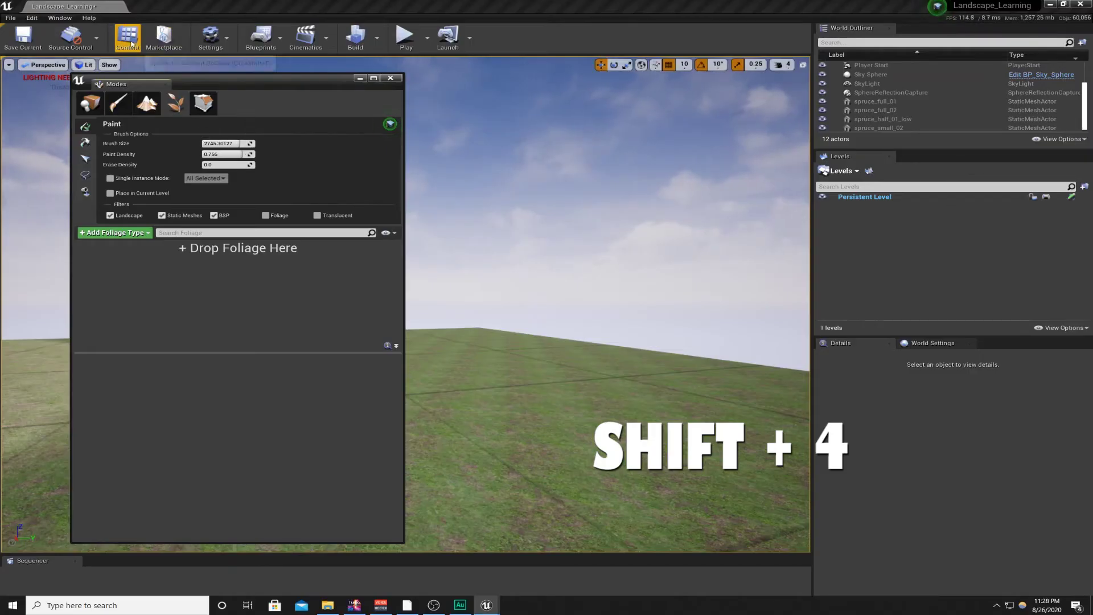
Open the Content Browser and add spruce_full_01, spruce_half_01_low and spruce_half_03_low to the foliage palette
click(127, 39)
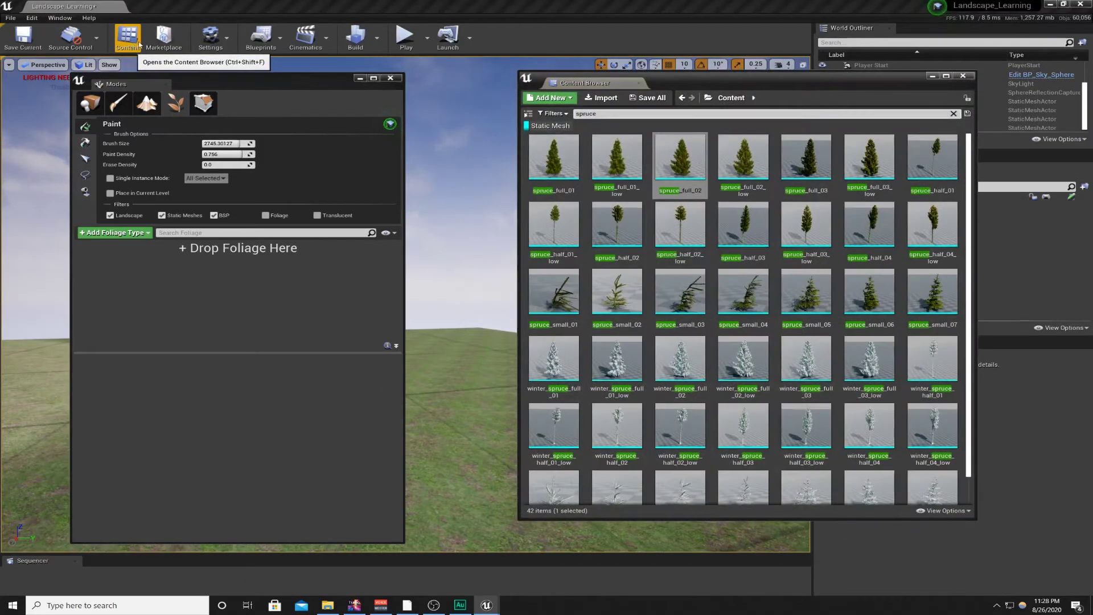
click(555, 160)
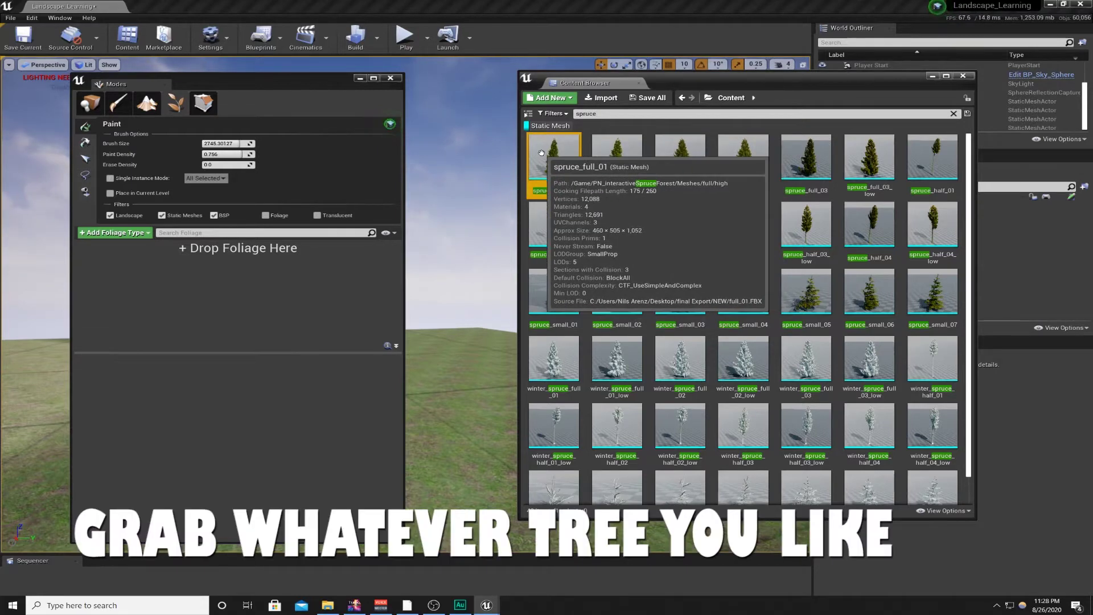
drag(553, 151, 142, 279)
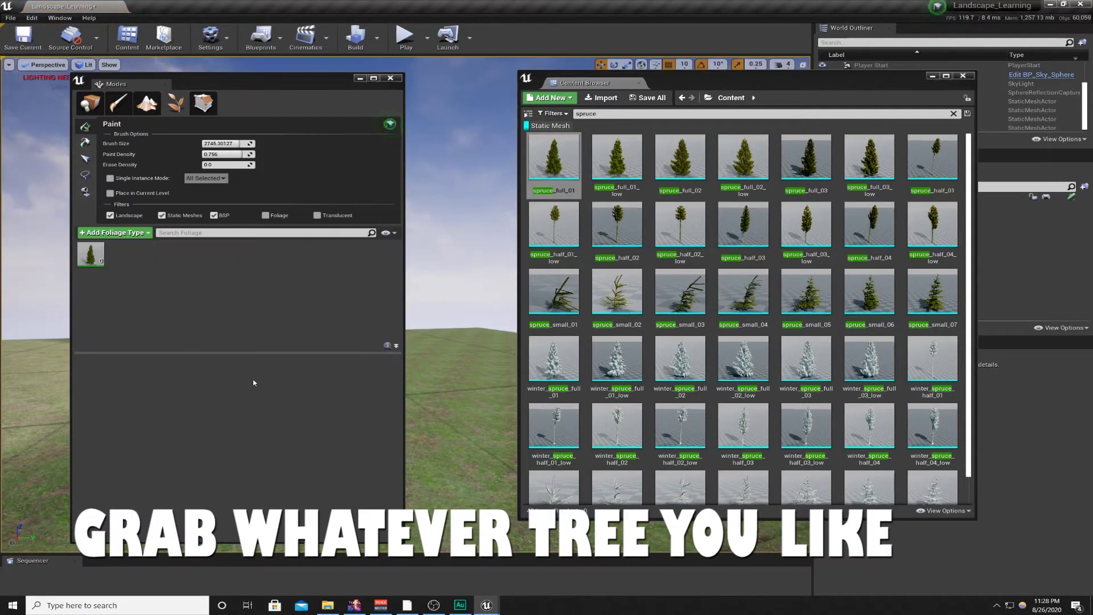
click(551, 228)
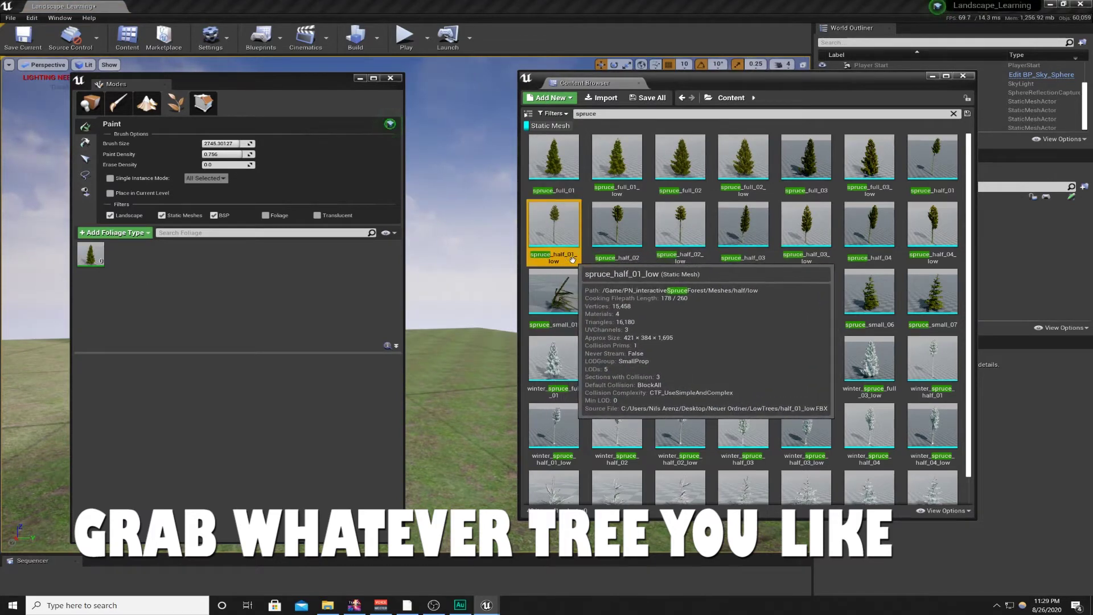
drag(554, 225, 153, 263)
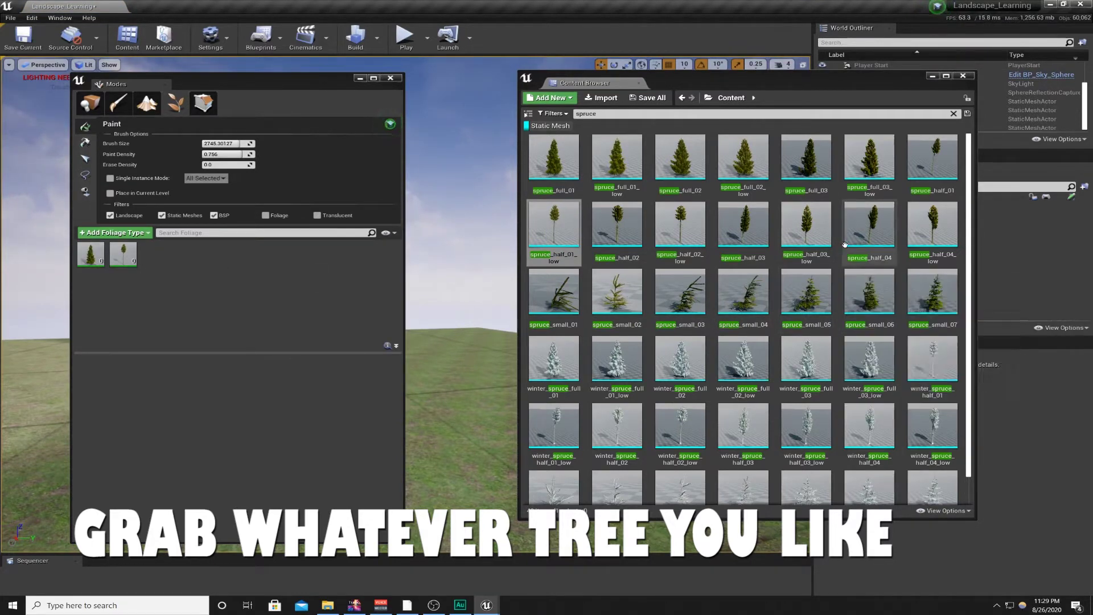
click(807, 228)
drag(171, 275, 173, 279)
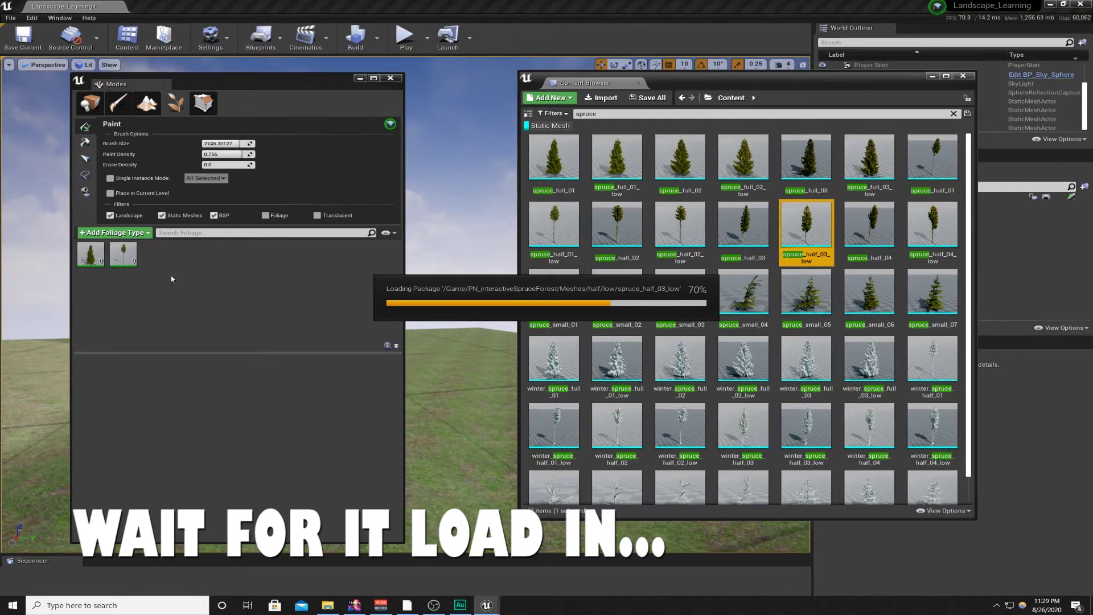
drag(171, 279, 172, 279)
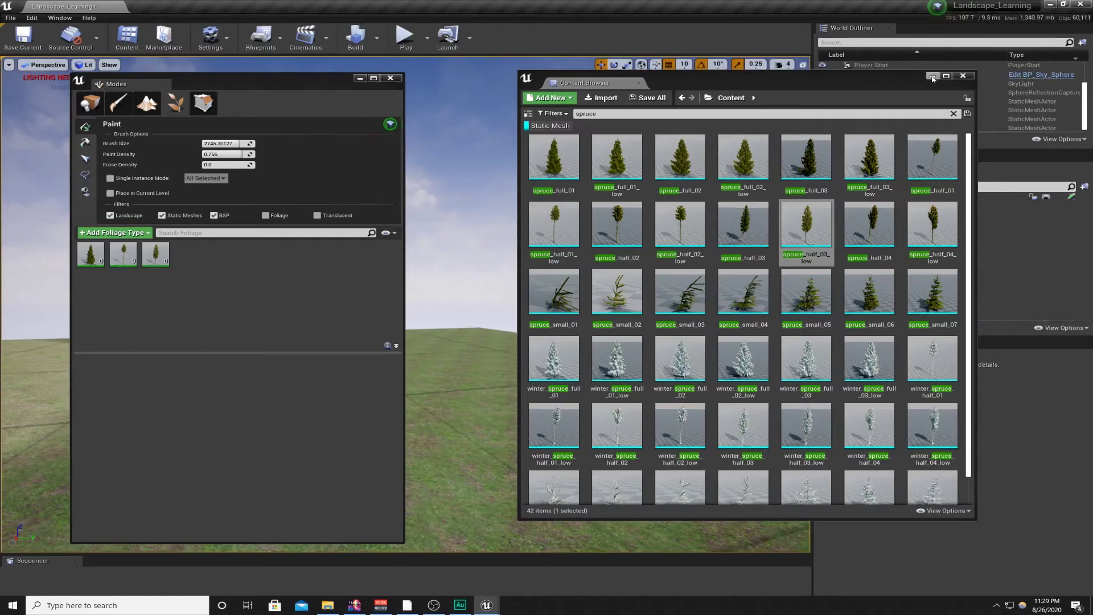
Minimize the Content Browser, reposition the Modes window and deactivate the spruce_half_01_low foliage type in the palette
click(932, 76)
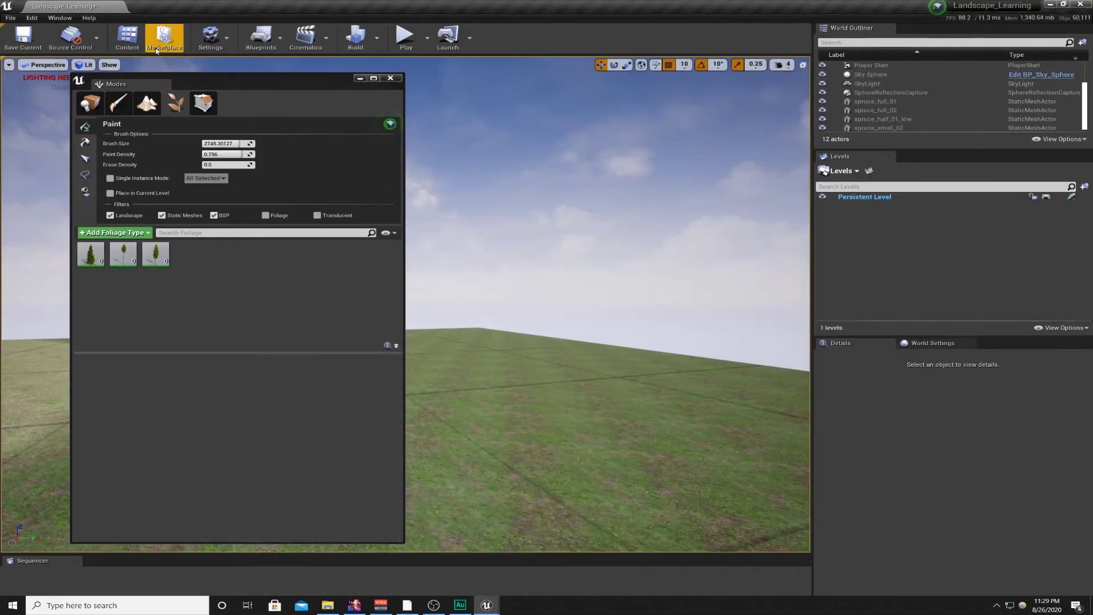
drag(241, 80, 486, 88)
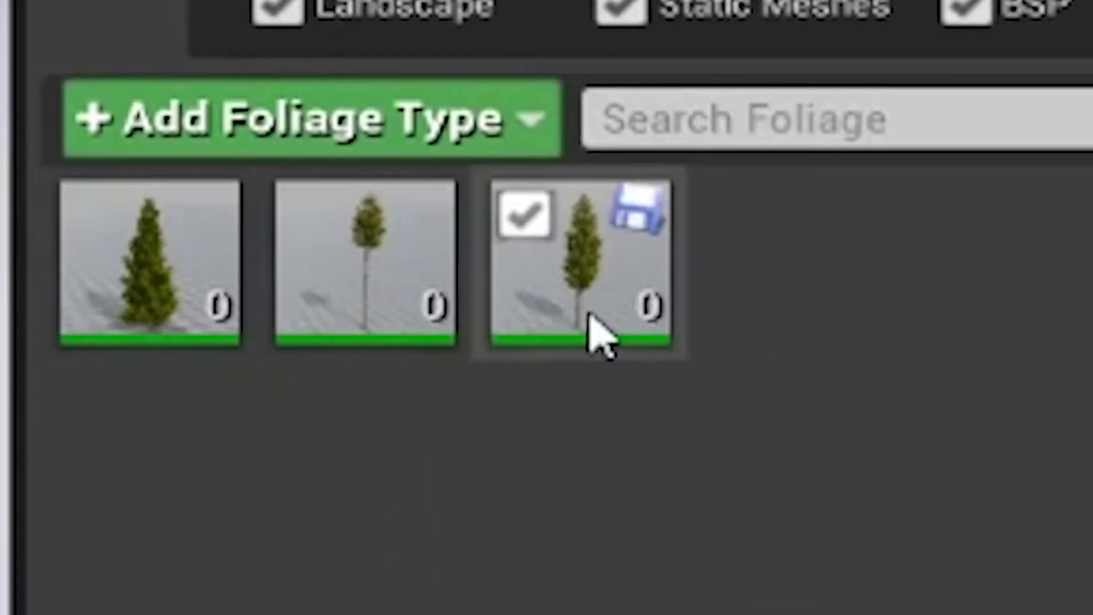
click(214, 312)
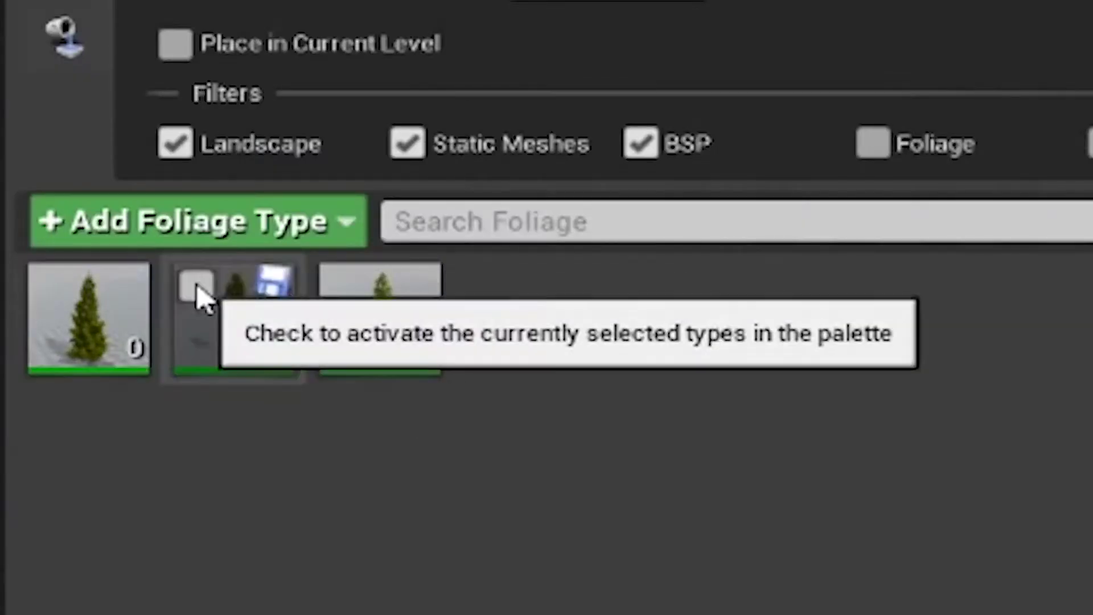
Deactivate the spruce_half_03_low foliage type, select spruce_full_01 and reduce the foliage brush size to about 300.56
click(199, 285)
click(343, 288)
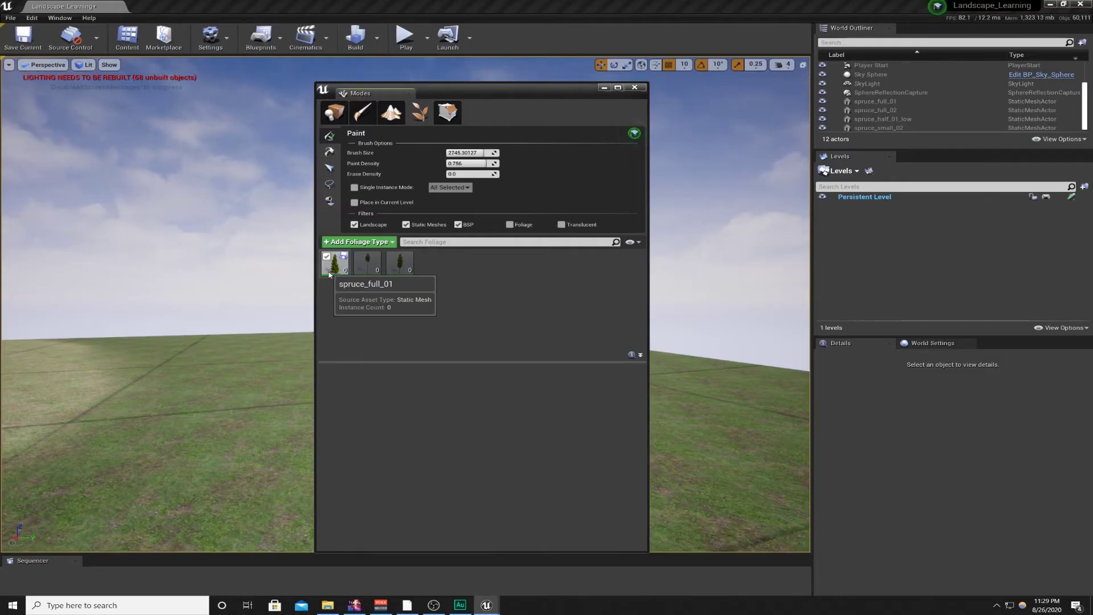
click(329, 274)
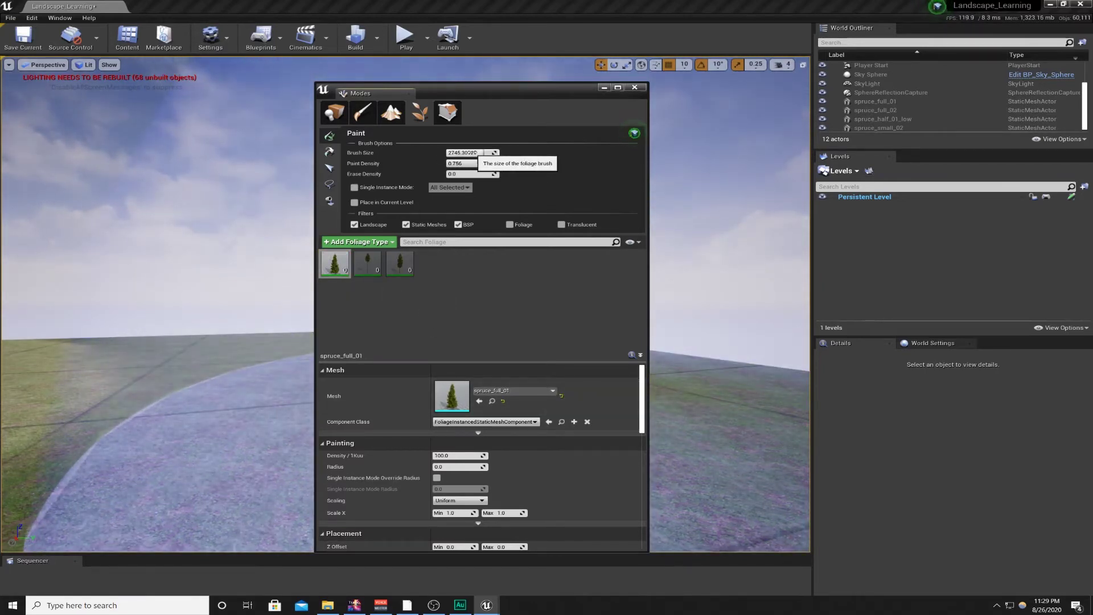
drag(472, 153, 458, 153)
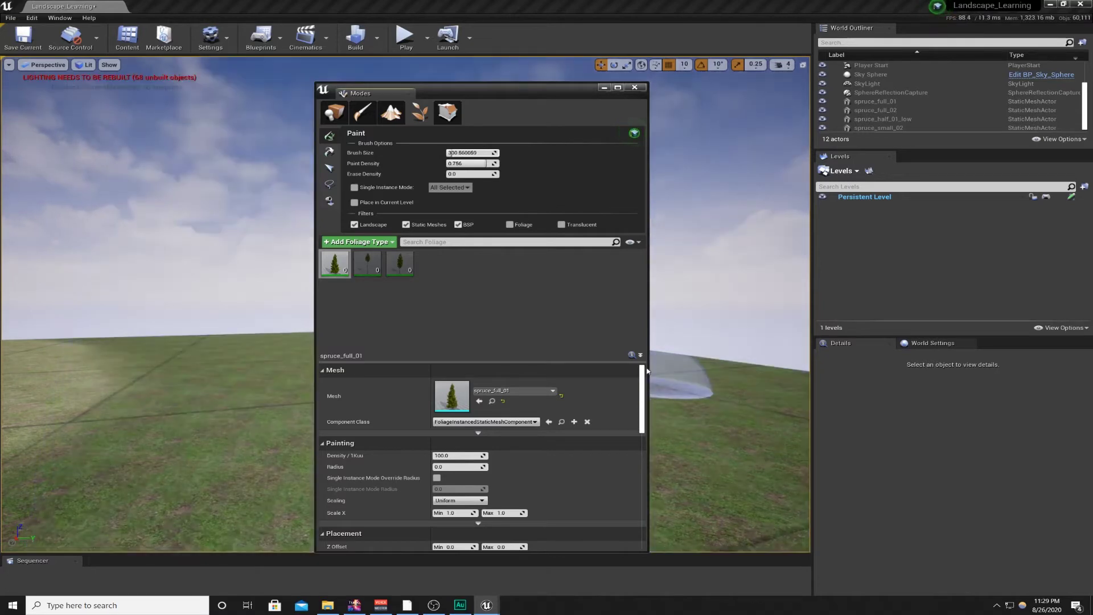
Review the painting, scaling and placement settings of spruce_full_01, keeping its scaling set to Uniform
scroll(640, 420, down, 1)
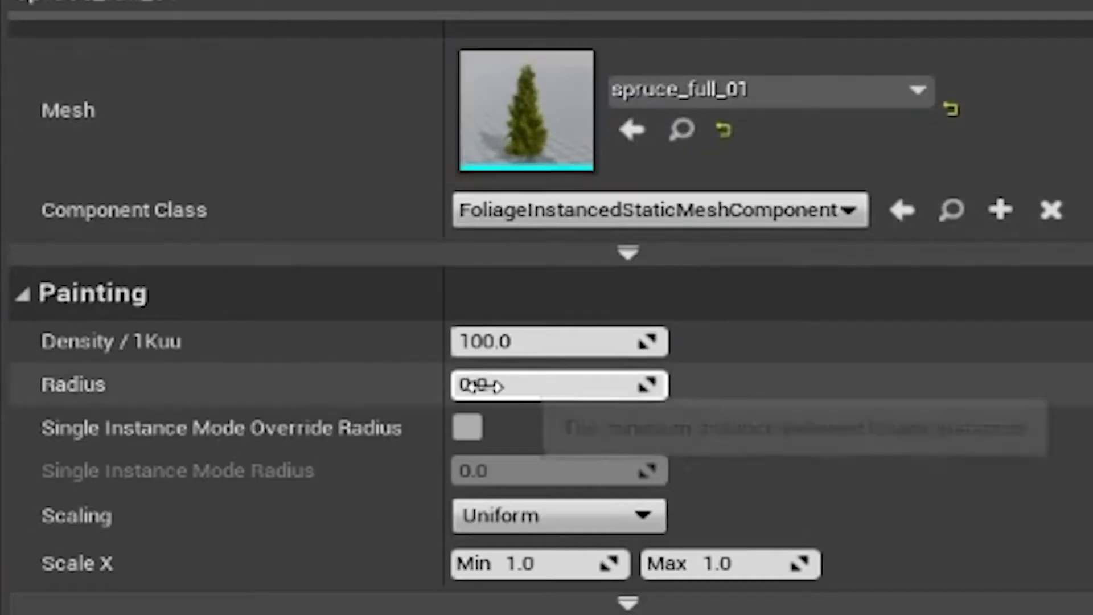
mouse_move(131, 337)
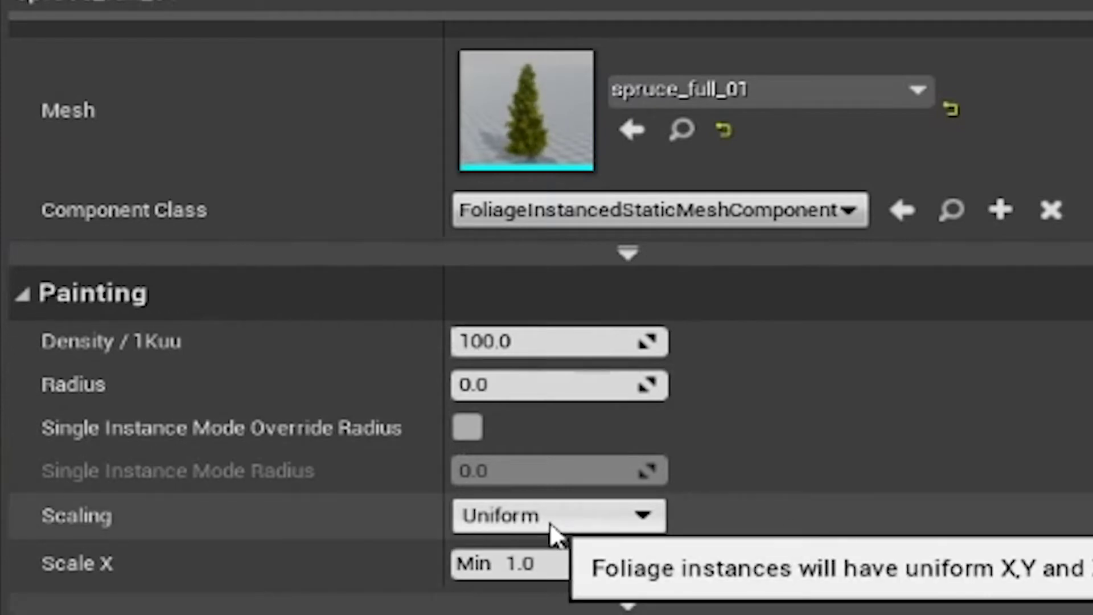
click(551, 526)
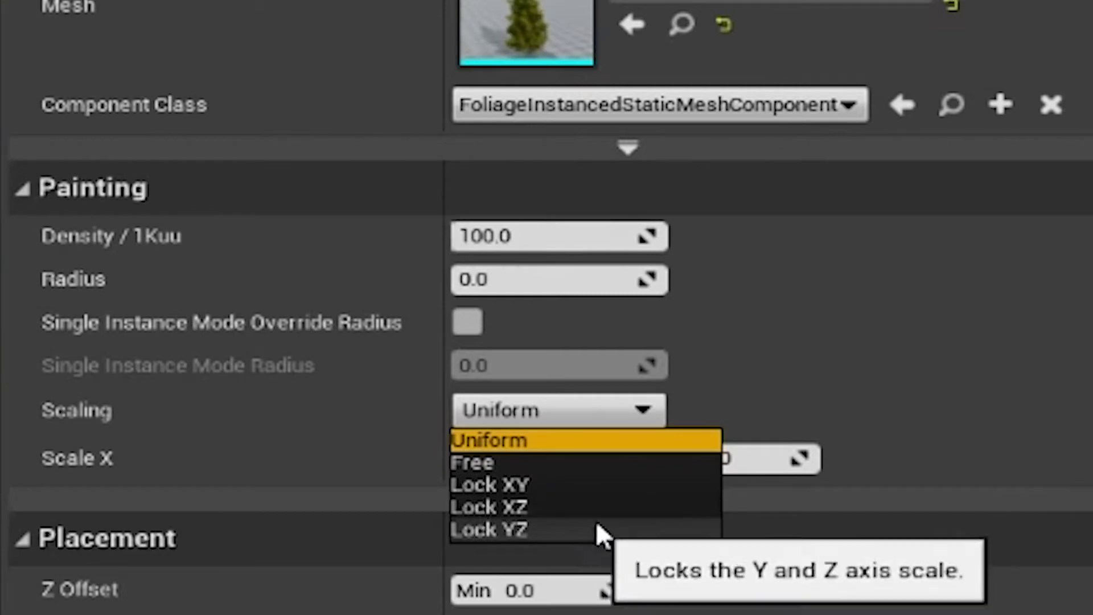
click(591, 448)
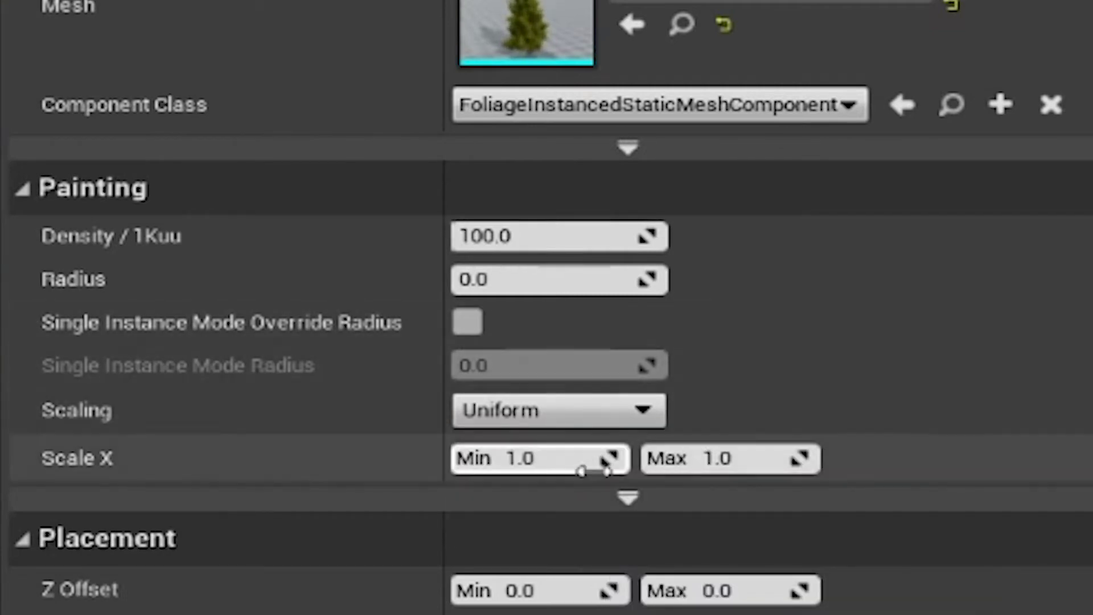
scroll(548, 478, down, 2)
scroll(549, 473, down, 2)
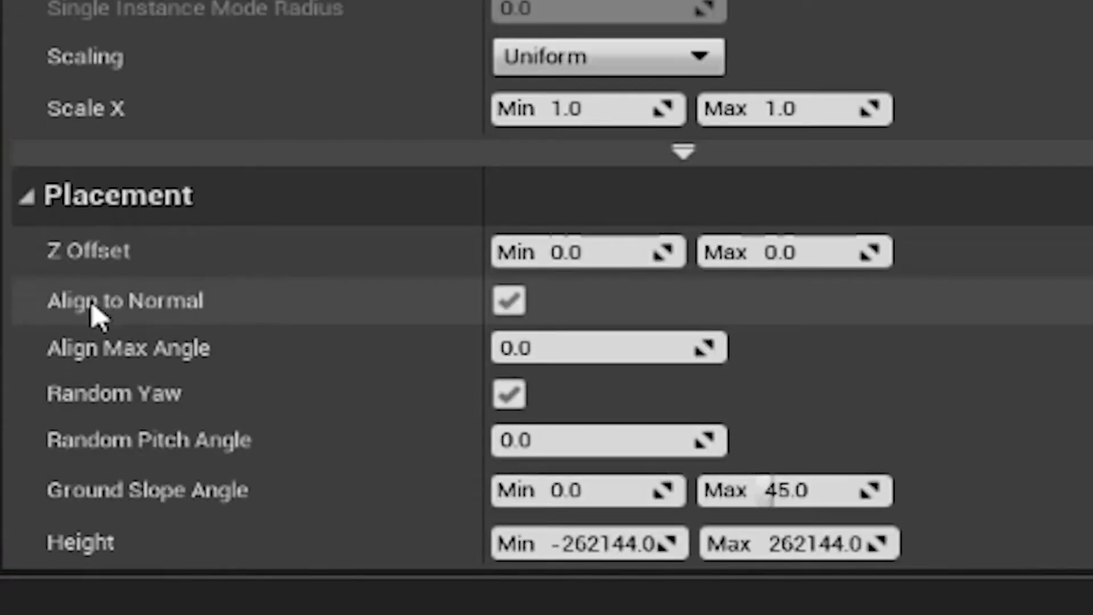
mouse_move(87, 397)
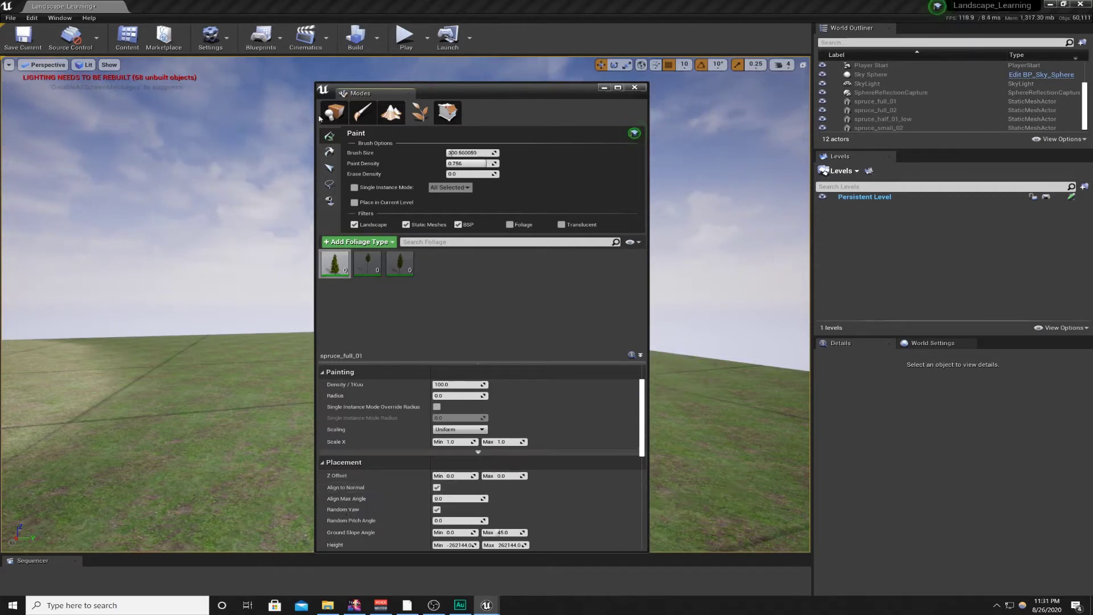
Sculpt a small hill in the landscape, return to foliage painting and move the Modes window clear of the hill
click(392, 117)
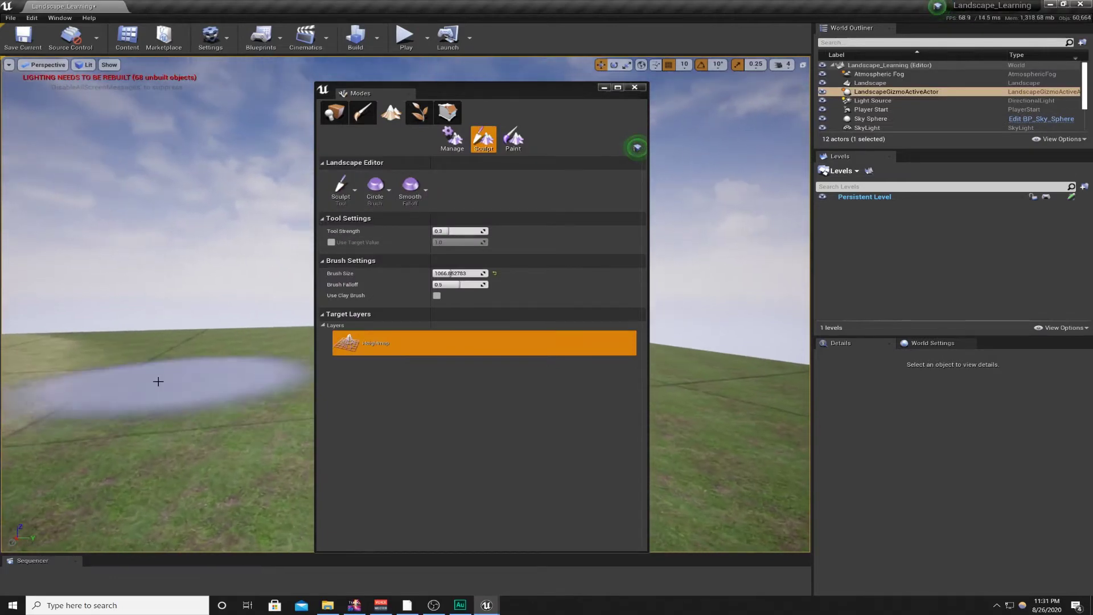
mouse_move(158, 381)
mouse_down()
mouse_move(183, 378)
mouse_move(178, 366)
mouse_up()
mouse_move(178, 366)
right_down()
mouse_move(205, 362)
mouse_move(188, 353)
right_up()
click(421, 114)
drag(425, 121, 508, 121)
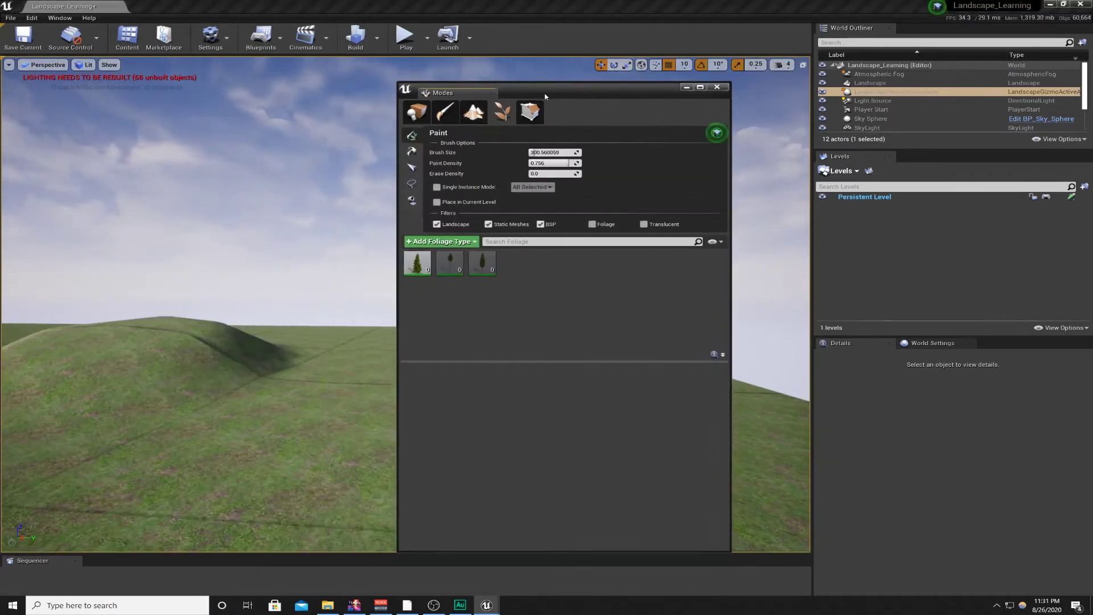
Select spruce_full_01 in the foliage palette and set its density to 200 and its radius to 1000
click(418, 265)
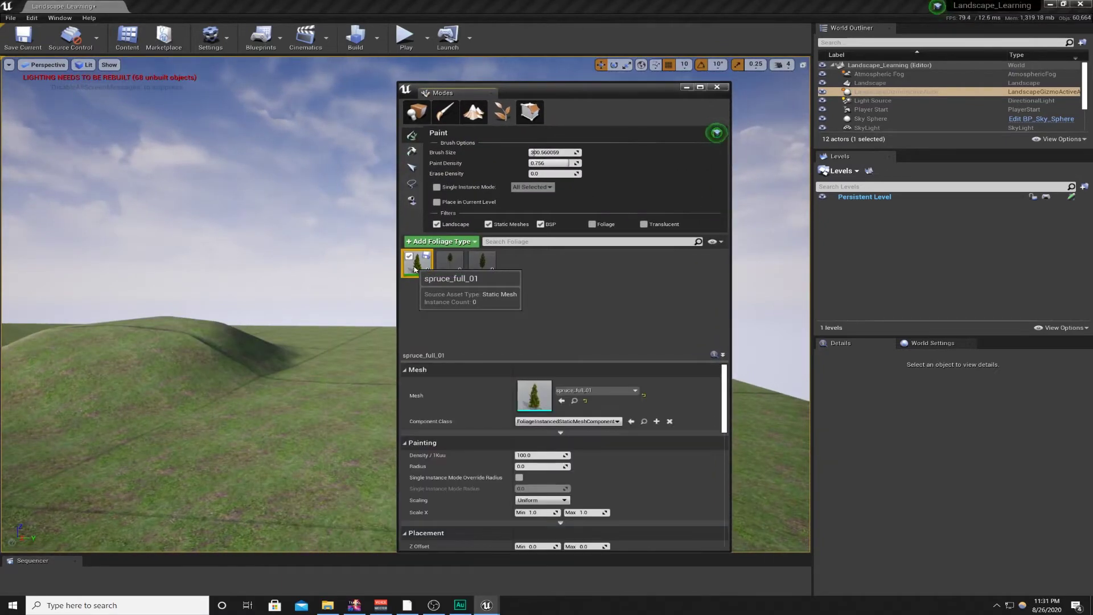
scroll(670, 521, down, 5)
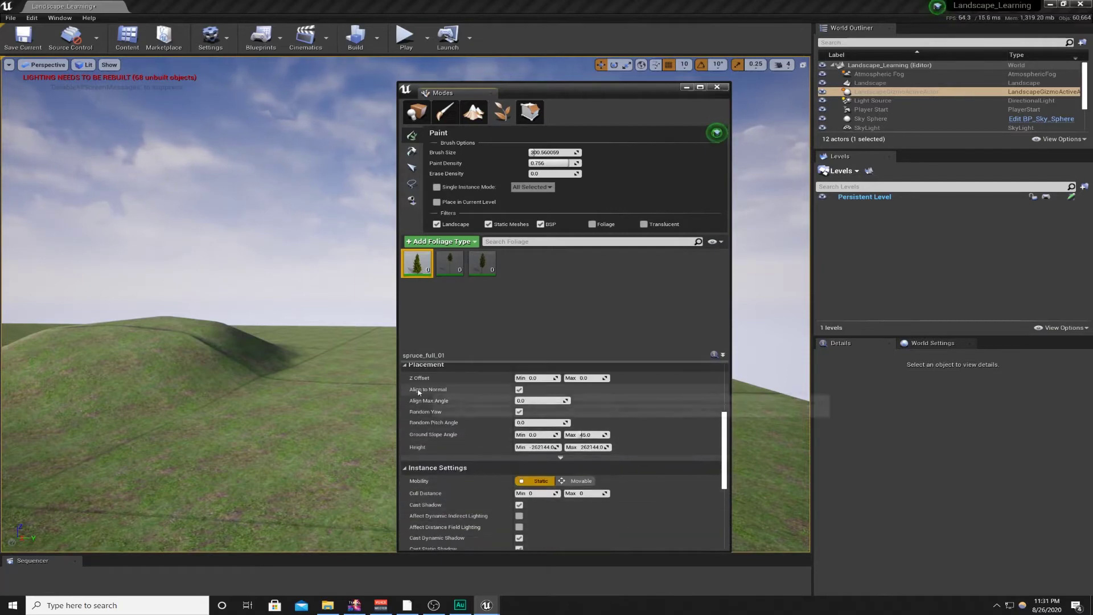
scroll(592, 439, up, 5)
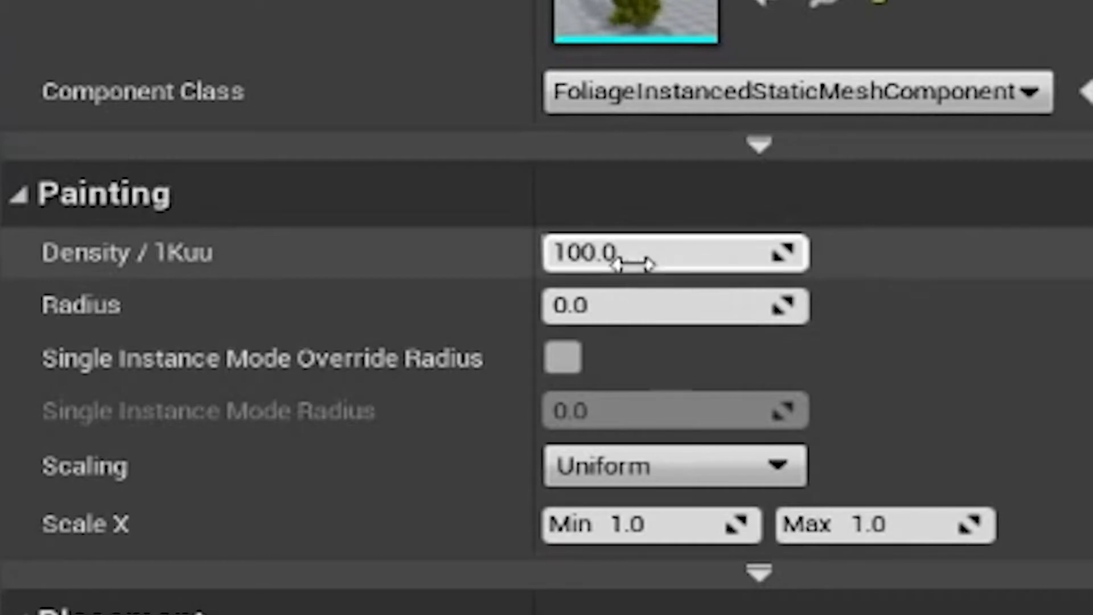
click(632, 263)
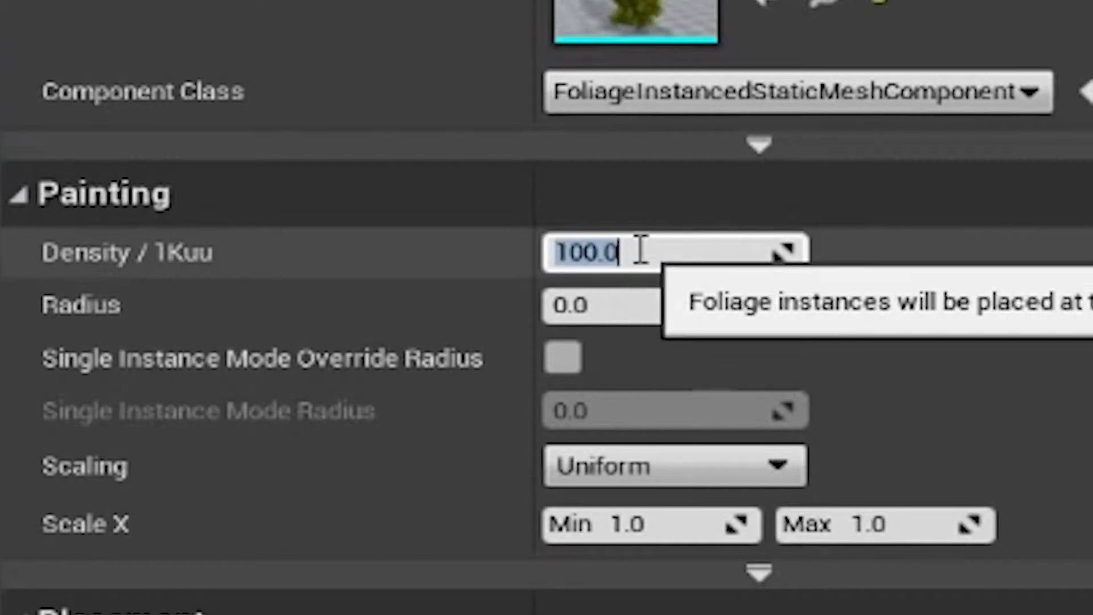
text(200)
key(Return)
click(592, 296)
text(500)
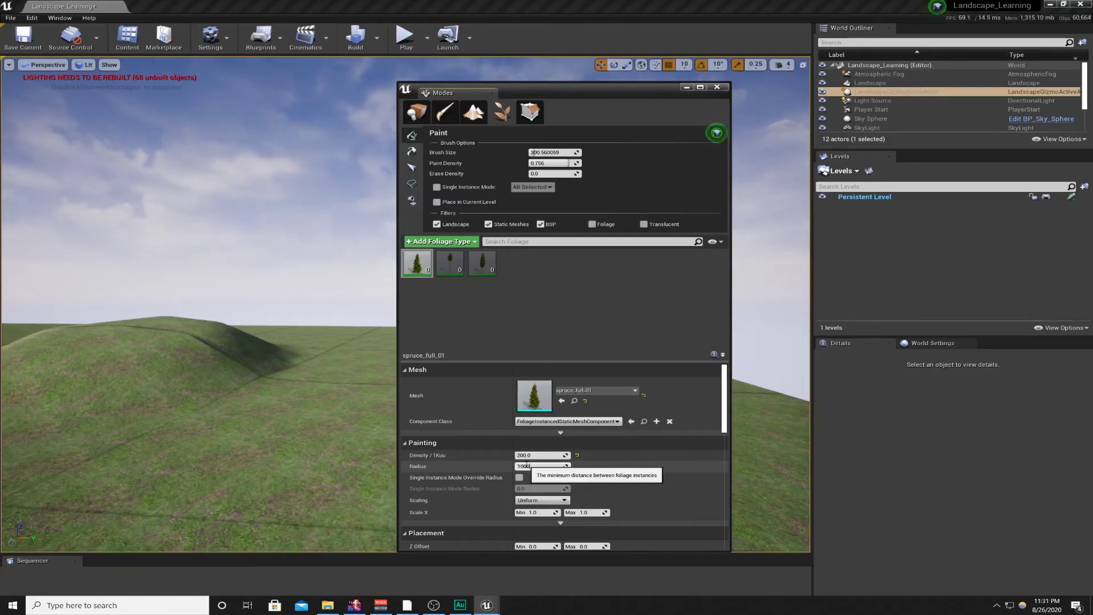
Set the foliage brush size to 512 and the paint density to 1
click(549, 152)
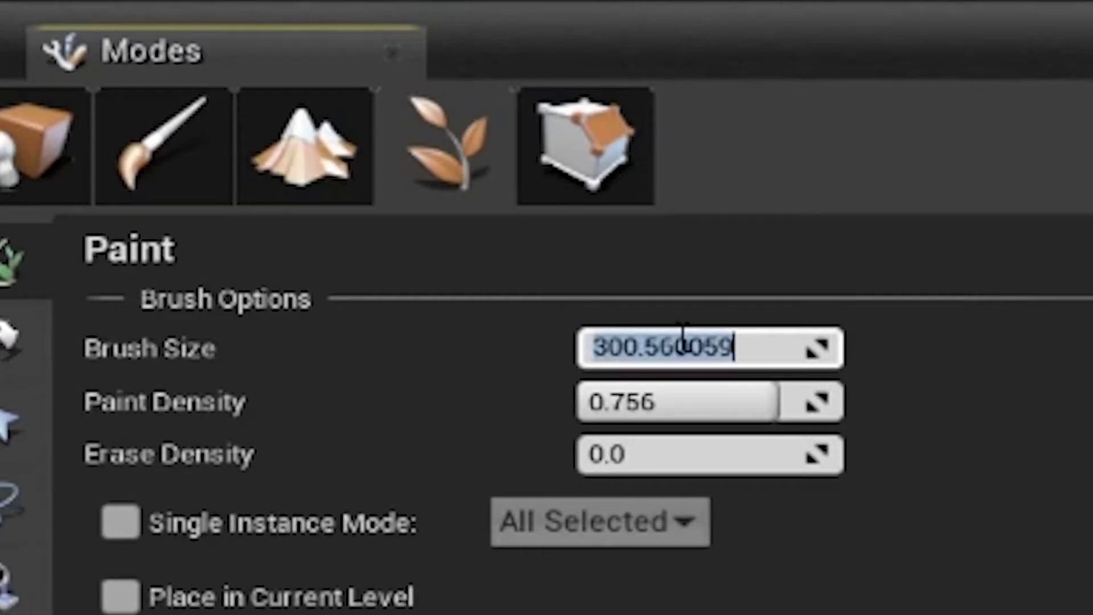
text(512)
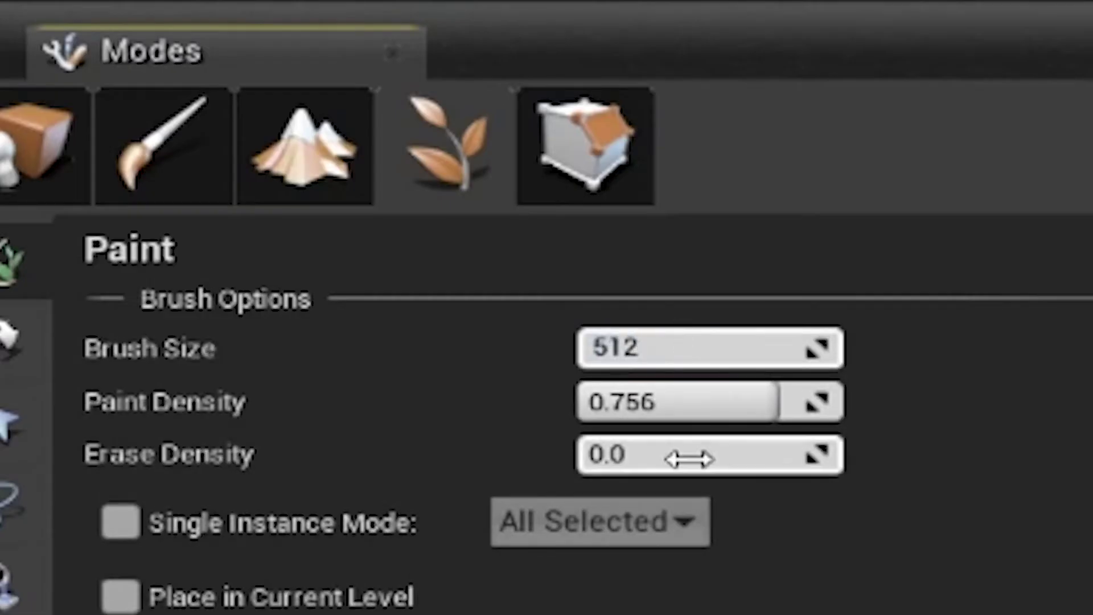
click(688, 407)
text(1)
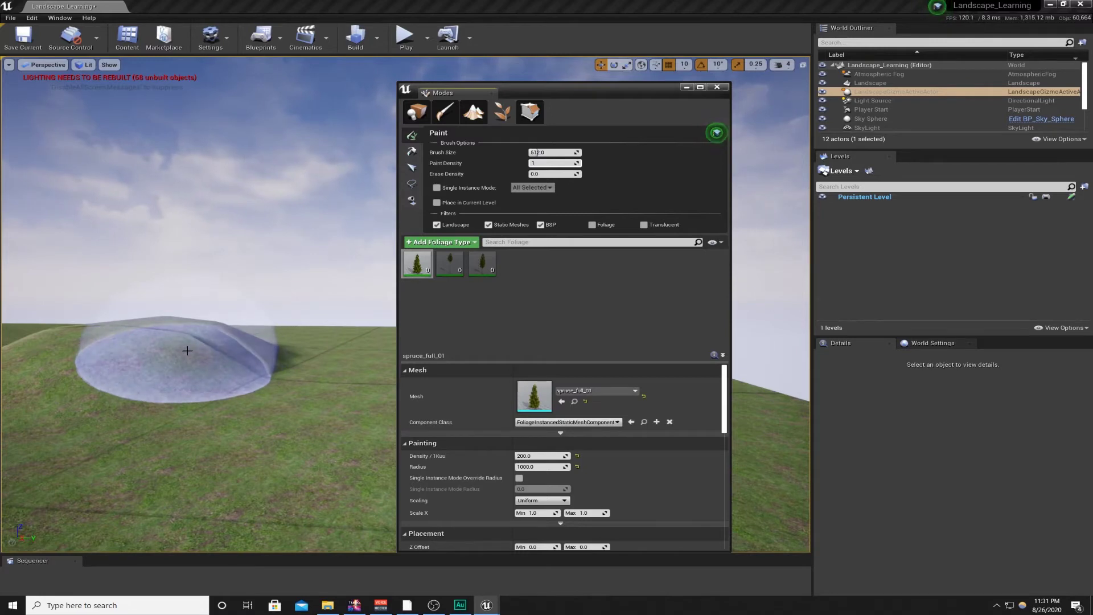
Paint a few spruce_full_01 trees on and around the sculpted hill
click(187, 350)
mouse_move(122, 374)
right_down()
mouse_move(132, 373)
mouse_move(52, 368)
mouse_move(107, 366)
right_up()
key(w)
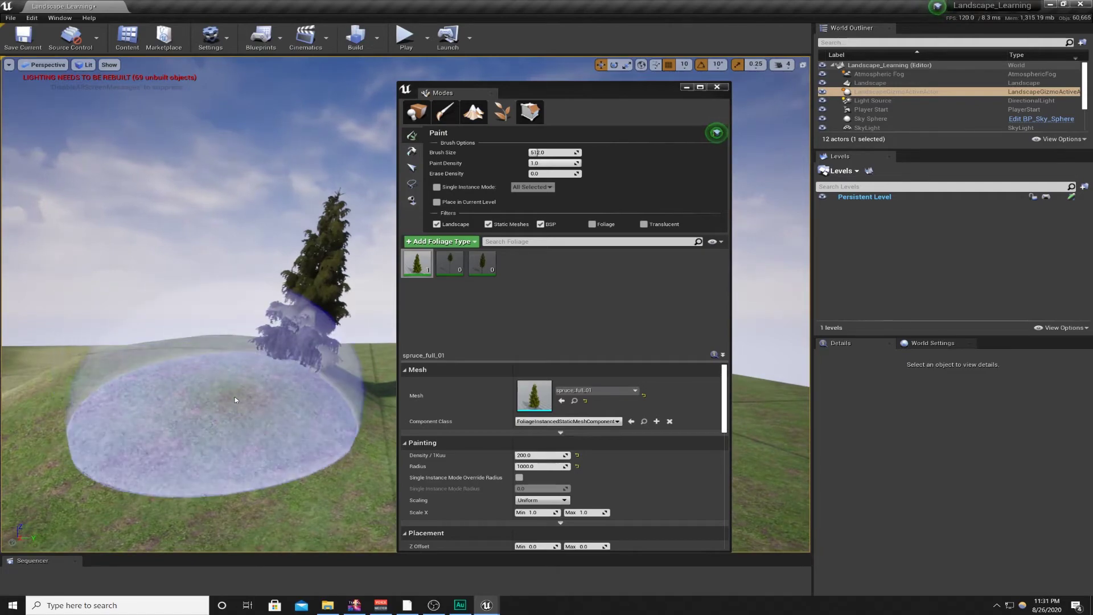
click(235, 396)
mouse_move(234, 396)
right_down()
mouse_move(208, 413)
mouse_move(210, 384)
mouse_move(268, 388)
mouse_move(230, 382)
mouse_move(249, 358)
mouse_move(183, 356)
right_up()
Turn off Align to Normal for spruce_full_01 and paint on the slope beside the tilted trees
scroll(541, 456, down, 3)
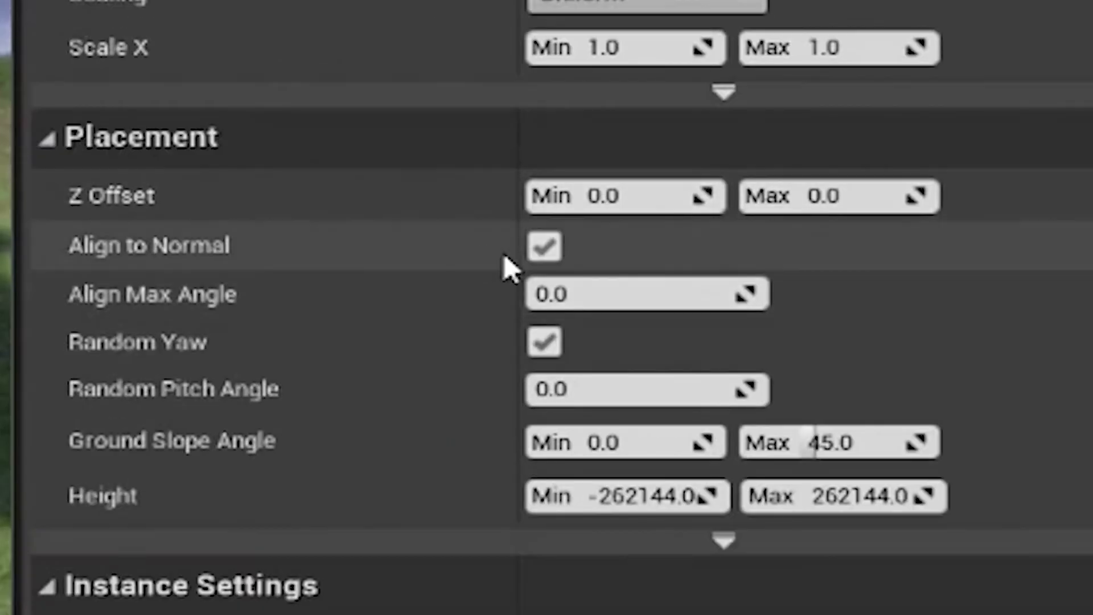
click(544, 247)
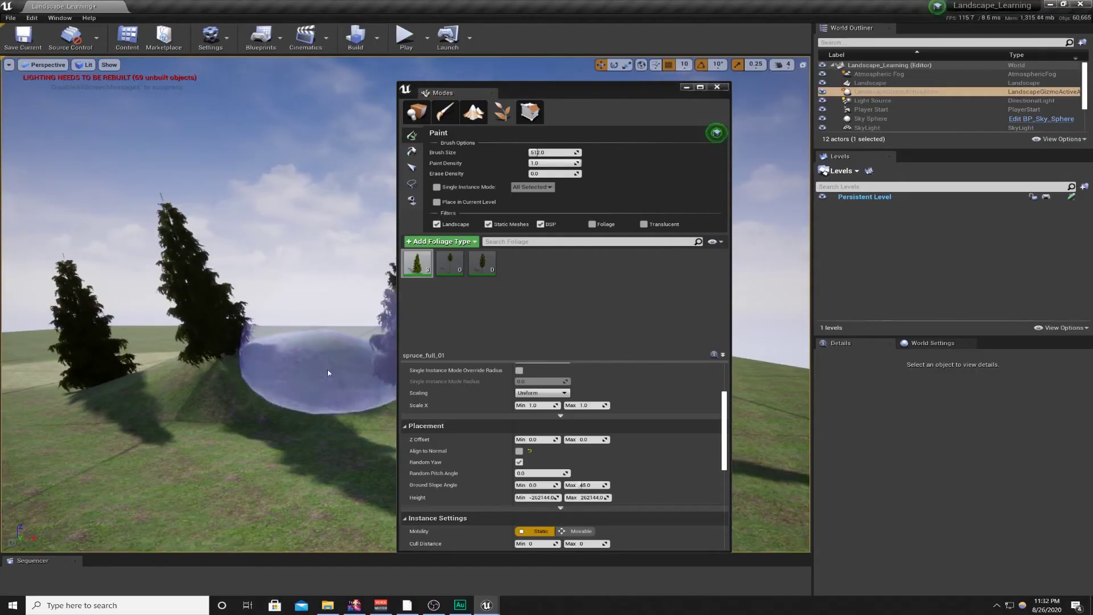
click(326, 383)
mouse_move(326, 383)
right_down()
mouse_move(390, 372)
mouse_move(319, 393)
mouse_move(319, 409)
right_up()
key(s)
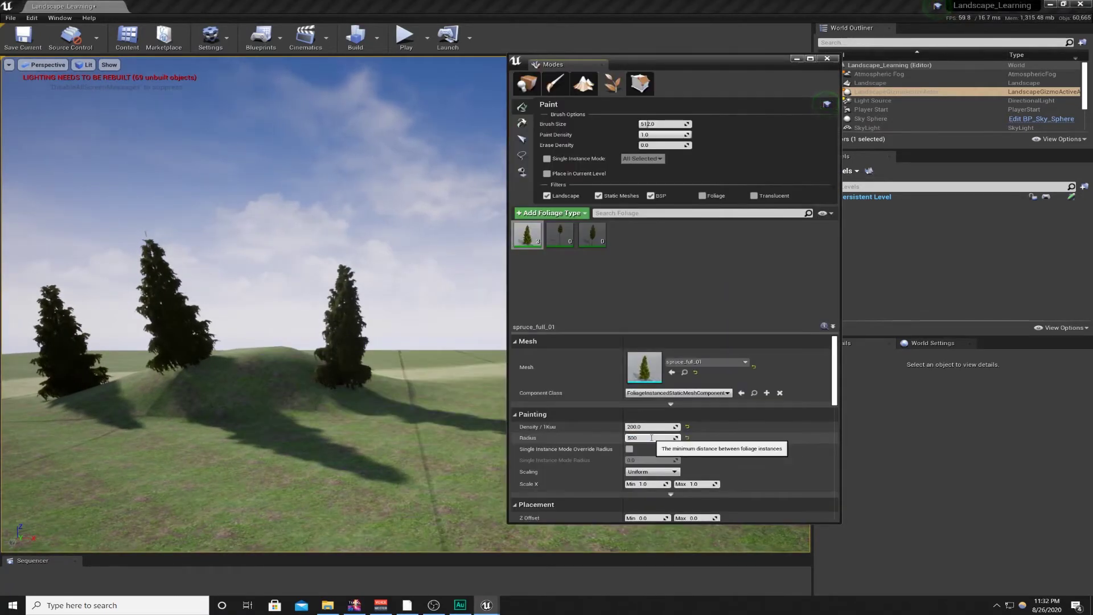
Set the spruce_full_01 radius to 500 and paint a closer-spaced group of trees on the landscape
text(500)
key(Return)
right_drag(243, 478, 168, 422)
click(167, 390)
Paint a second group of spruce_full_01 trees on the grass next to the first cluster
key(s)
mouse_move(257, 430)
right_down()
mouse_move(199, 424)
mouse_move(193, 399)
mouse_move(170, 401)
mouse_move(177, 391)
right_up()
key(w)
key(s)
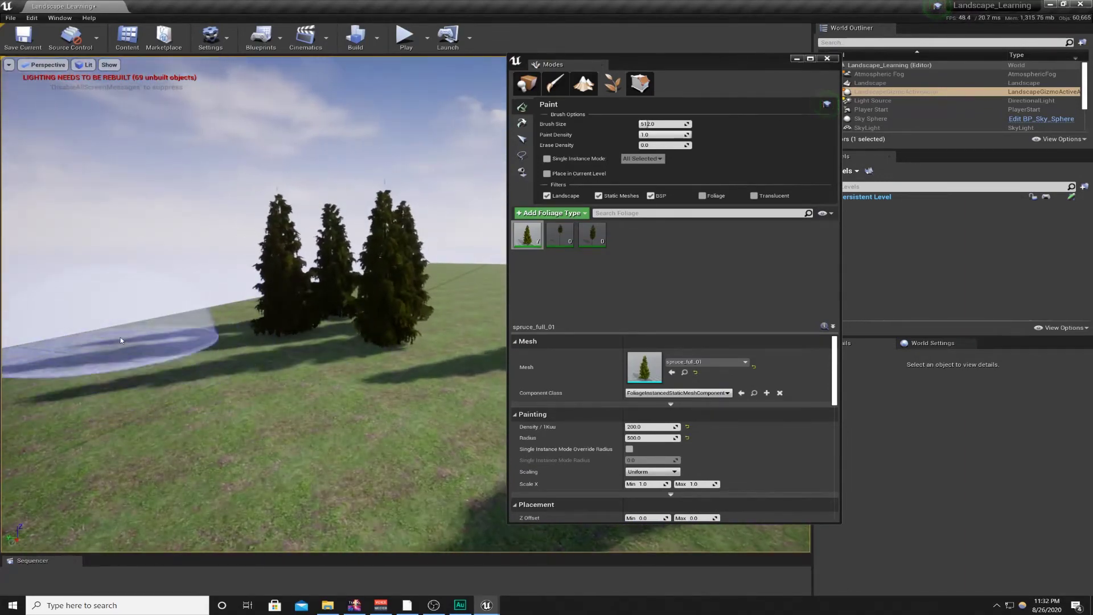
drag(167, 328, 130, 383)
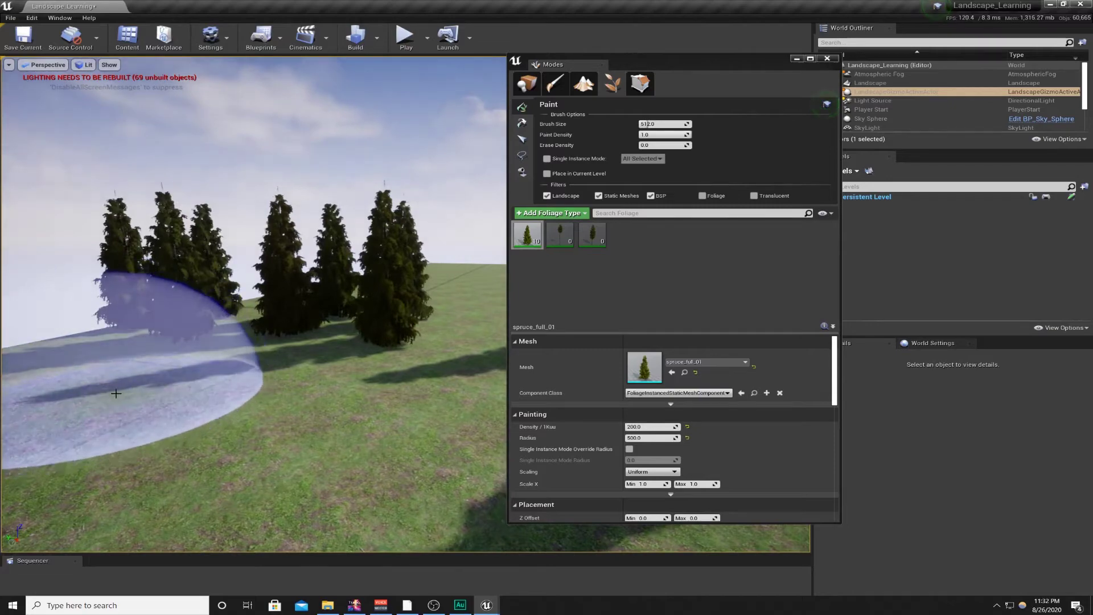
key(s)
mouse_move(103, 384)
right_down()
mouse_move(259, 373)
mouse_move(145, 363)
right_up()
key(w)
key(s)
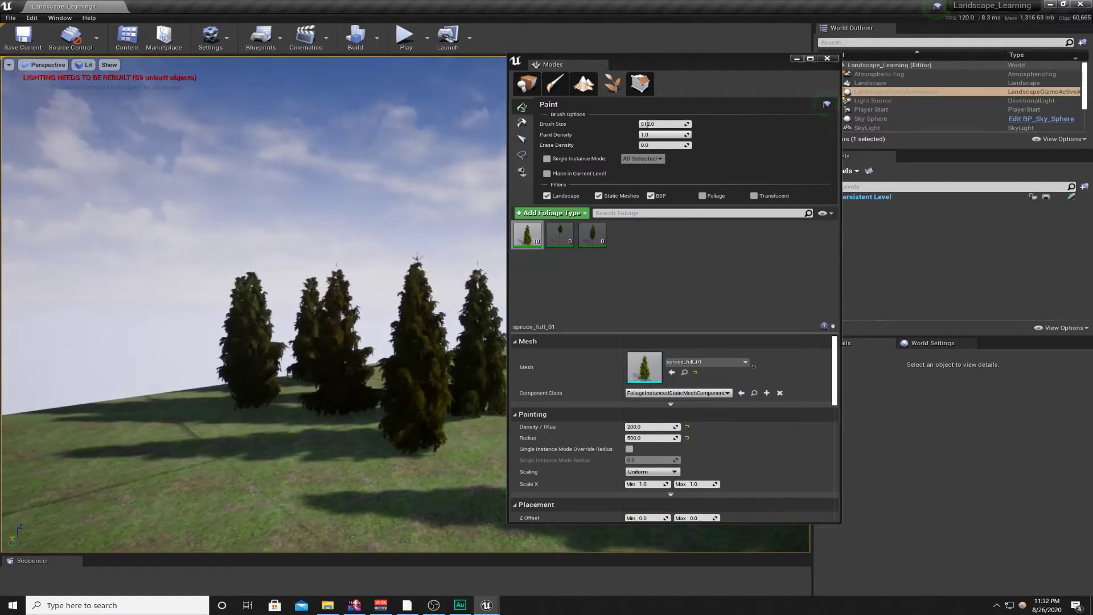
right_drag(252, 345, 262, 346)
key(s)
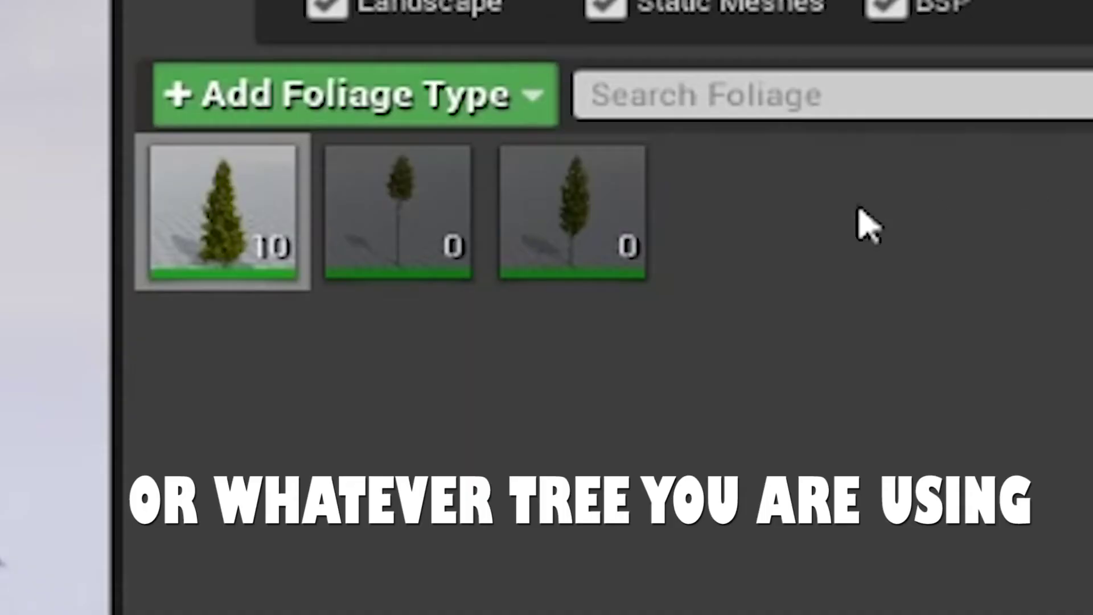
Activate the spruce_half_01_low and spruce_half_03_low foliage types in the palette
mouse_move(334, 212)
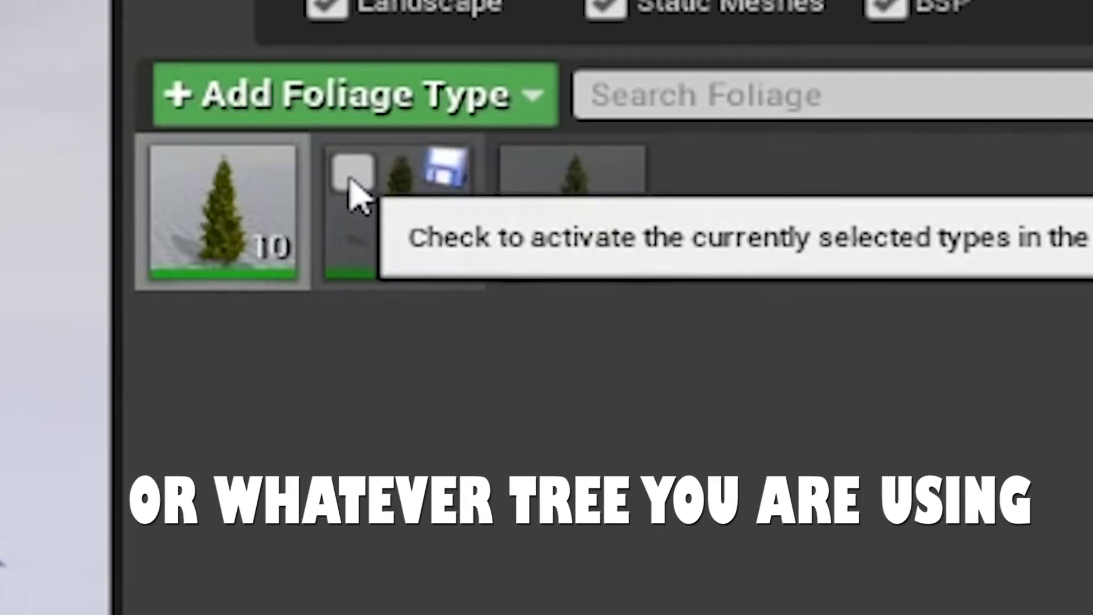
click(350, 178)
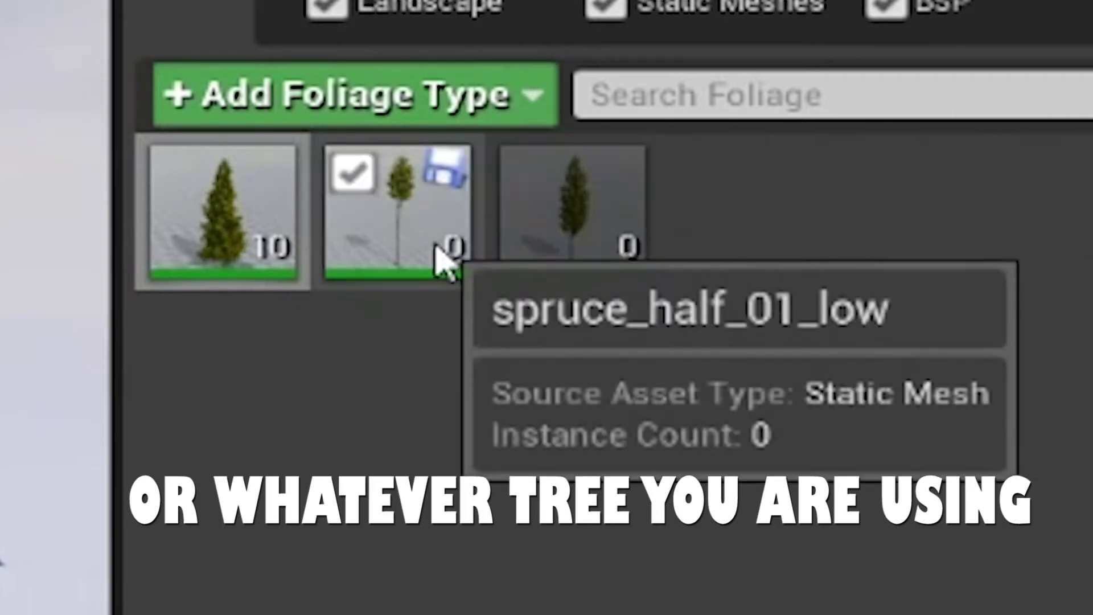
click(535, 189)
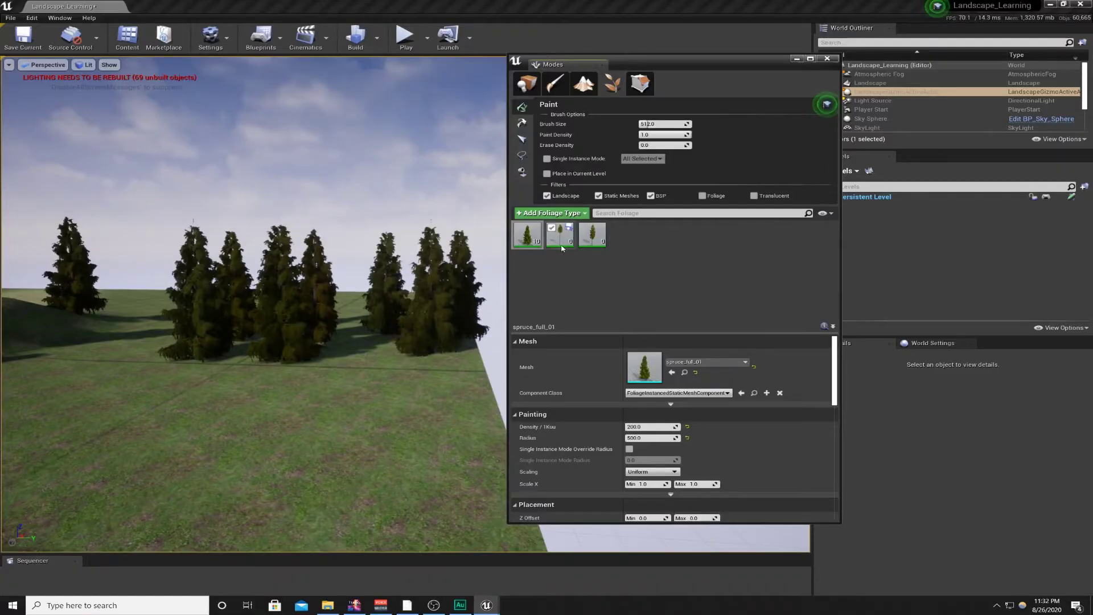
Select spruce_half_01_low and set its Scale X to a minimum of 2 and a maximum of 4
click(413, 254)
scroll(665, 450, down, 2)
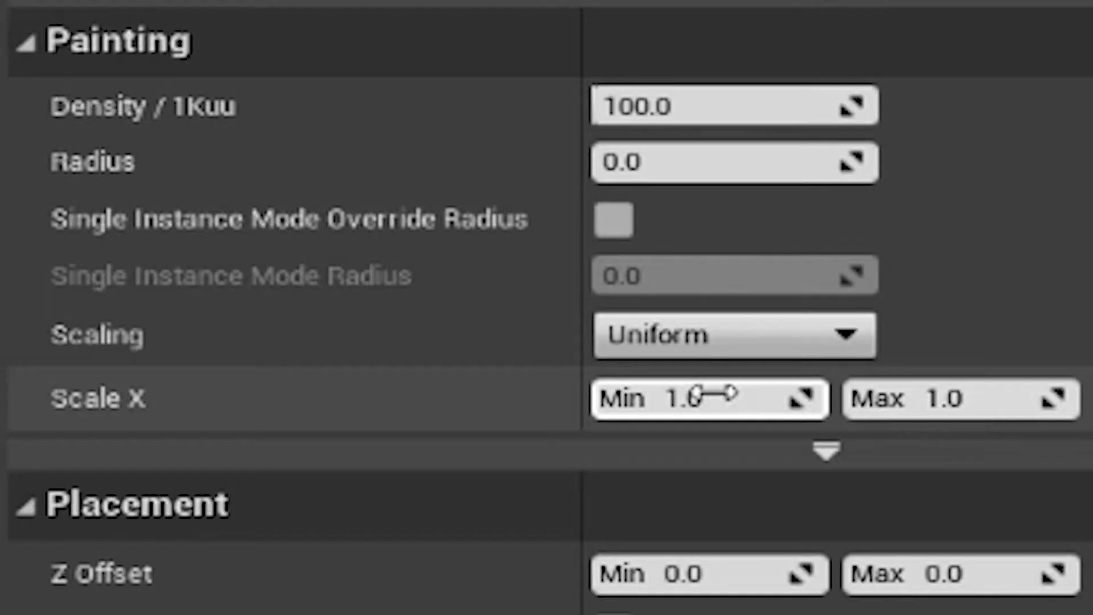
click(649, 437)
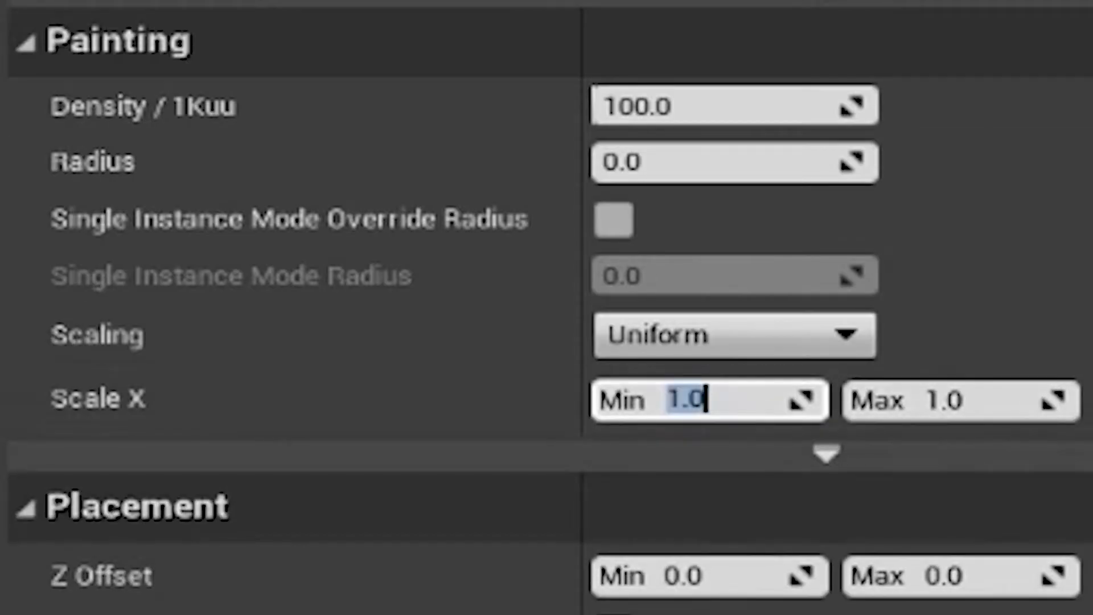
mouse_move(757, 296)
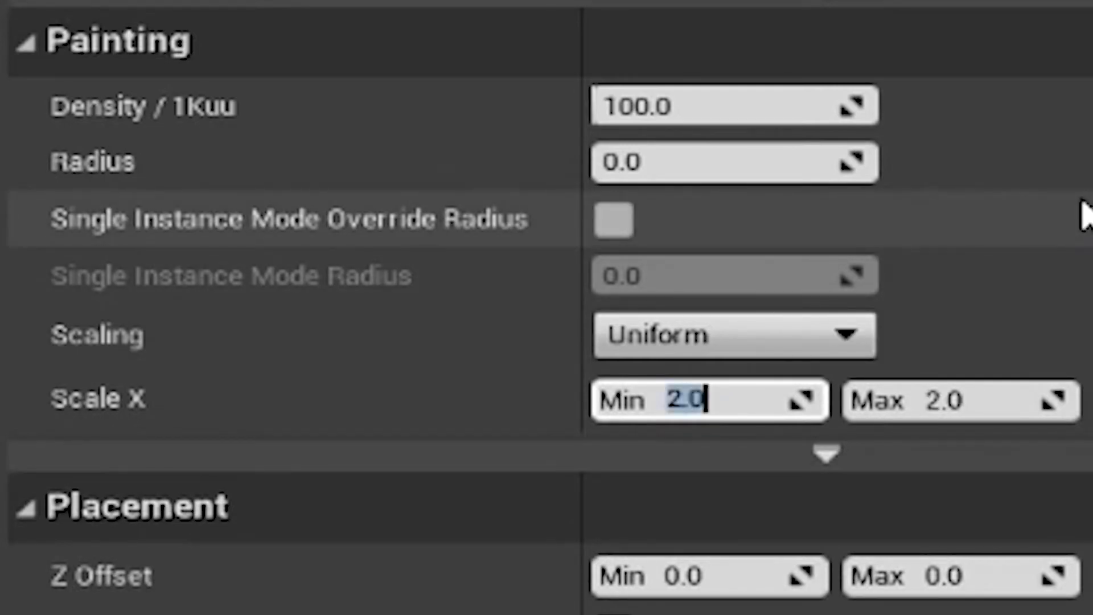
click(949, 416)
key(Return)
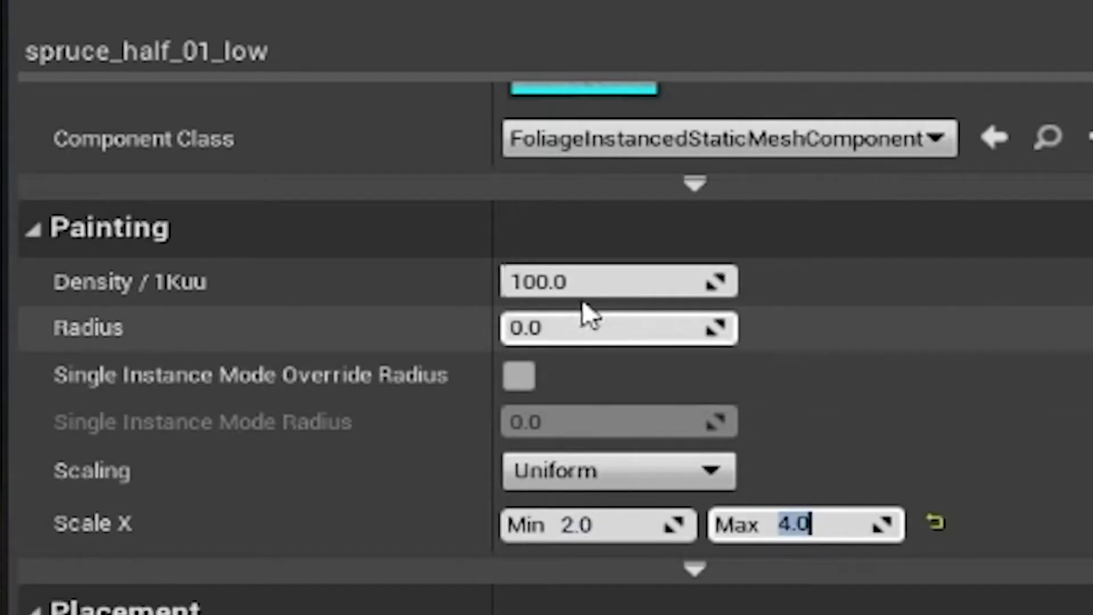
Set spruce_half_01_low's Density / 1Kuu to 50 and its Radius to 750
click(645, 383)
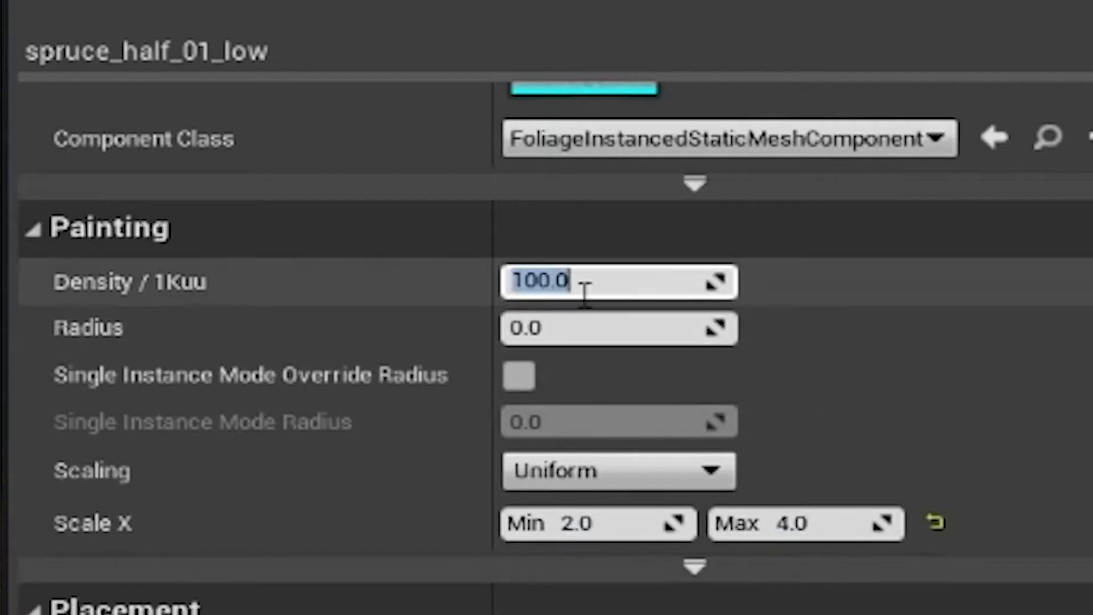
text(50)
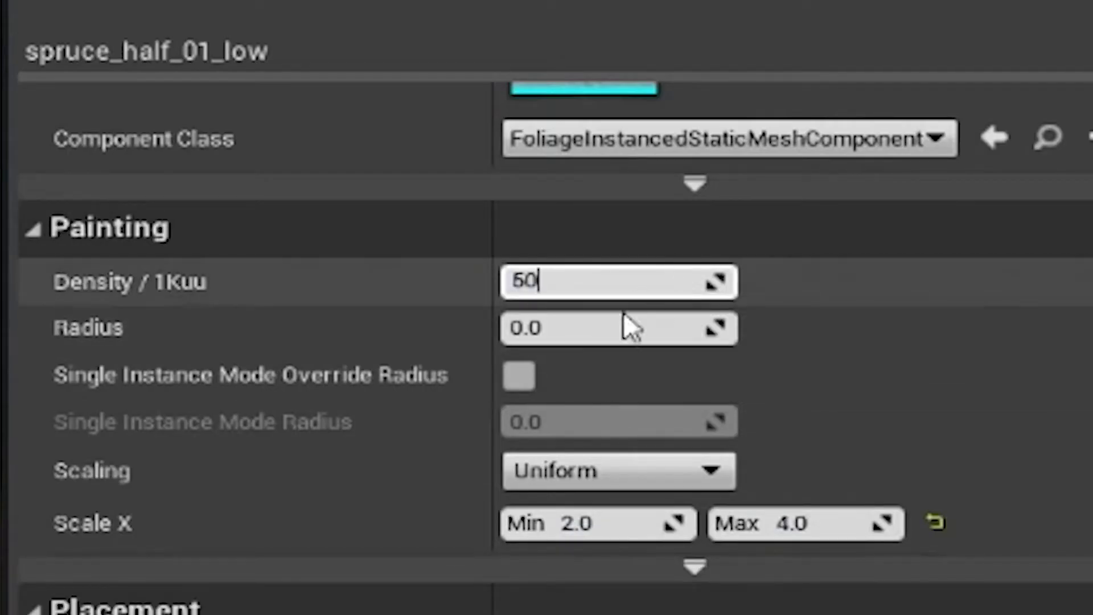
click(588, 322)
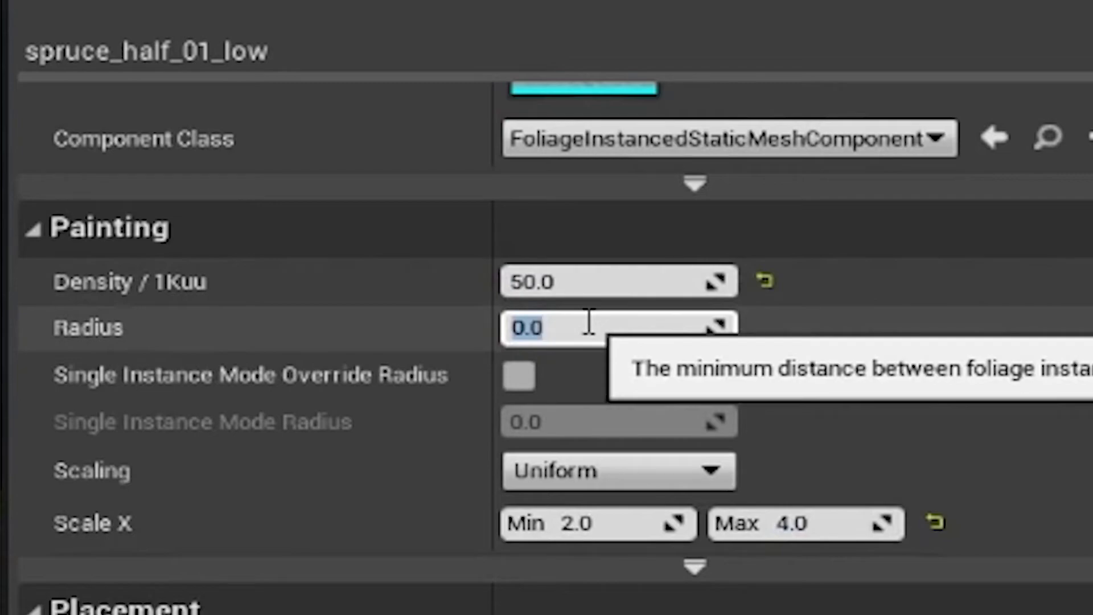
text(750)
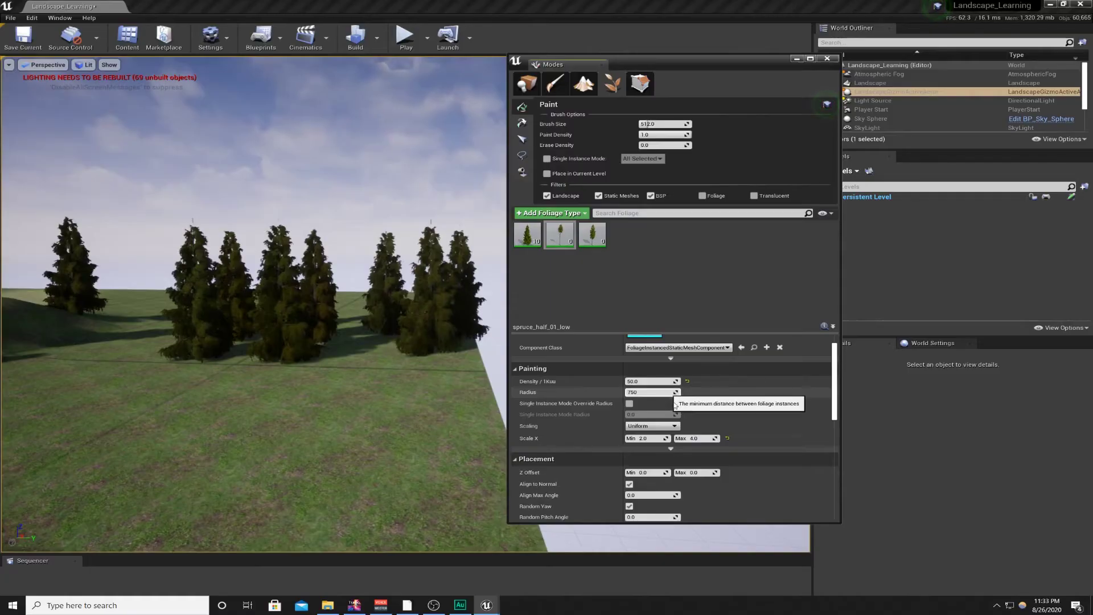
Set spruce_half_03_low's Scale X to a minimum of 0.5 and maximum of 3.5, and disable Align to Normal for both half spruce types
click(592, 241)
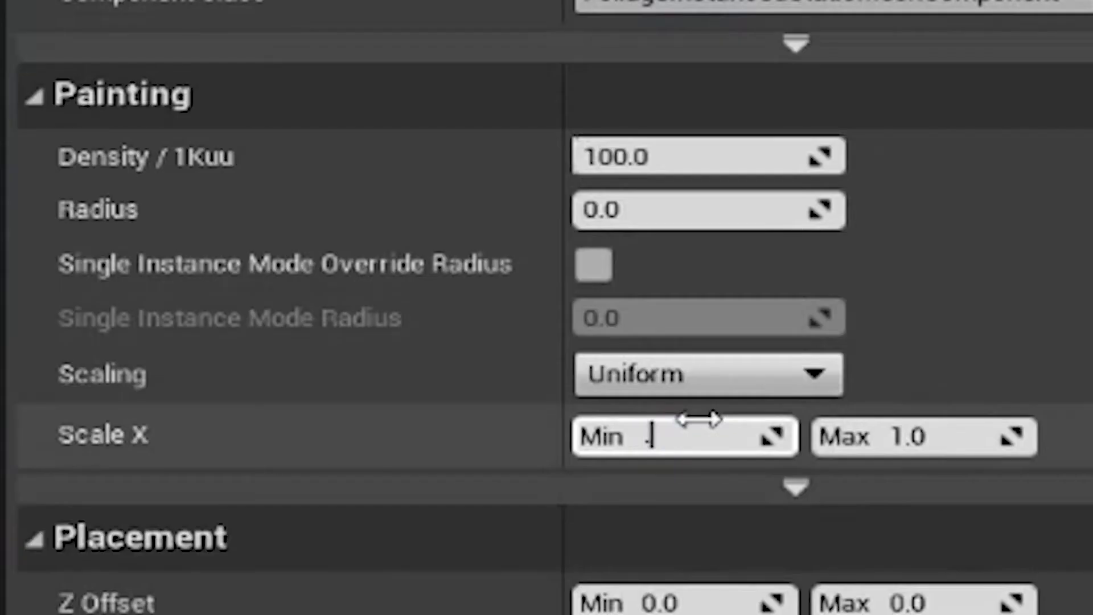
click(904, 435)
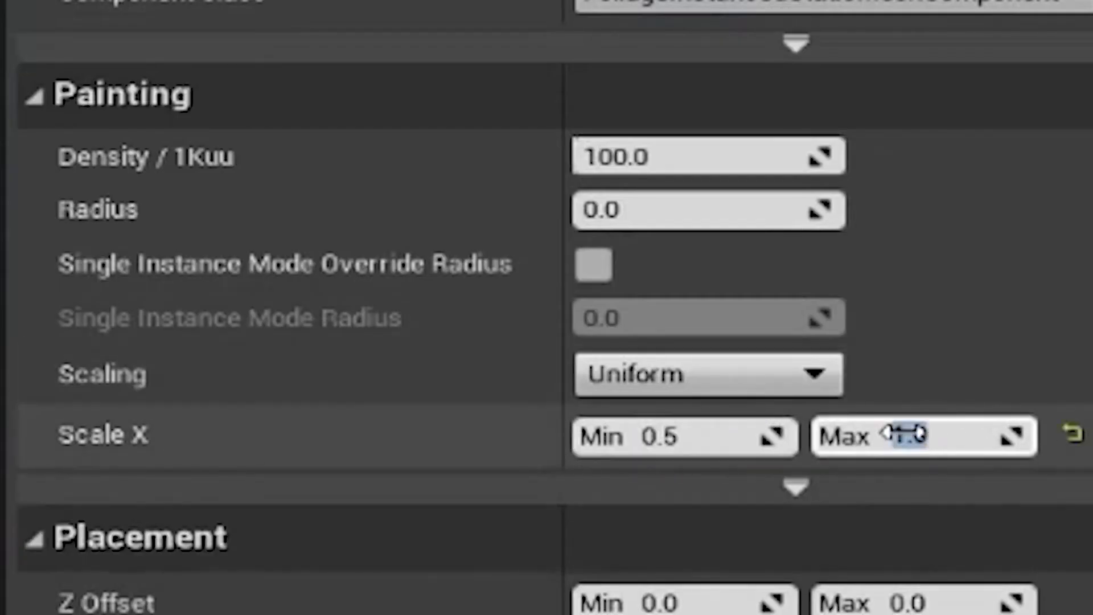
text(3.5)
key(Return)
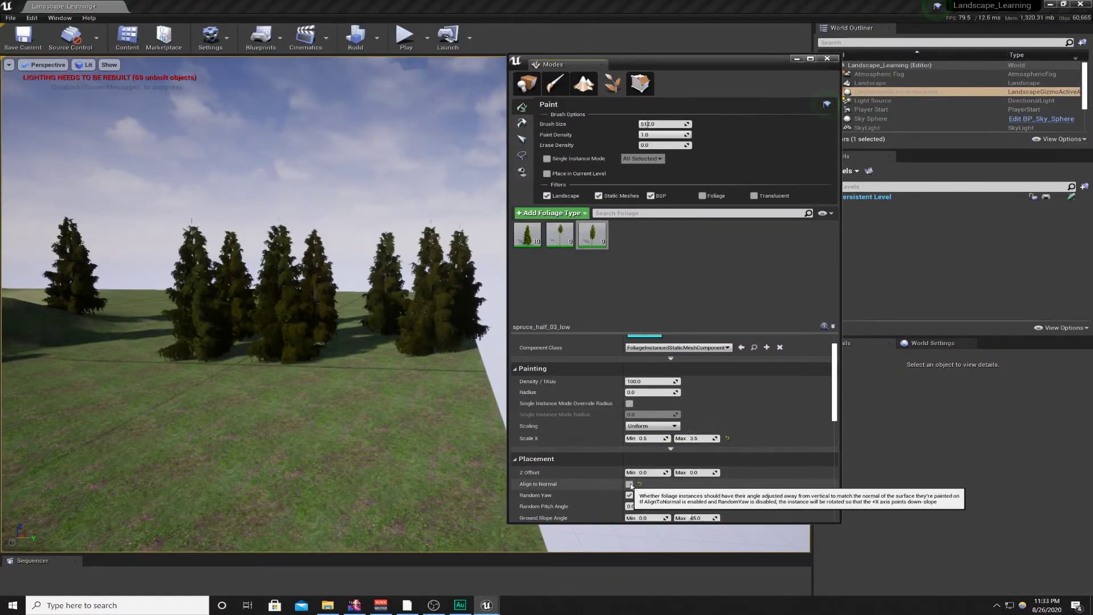
click(570, 242)
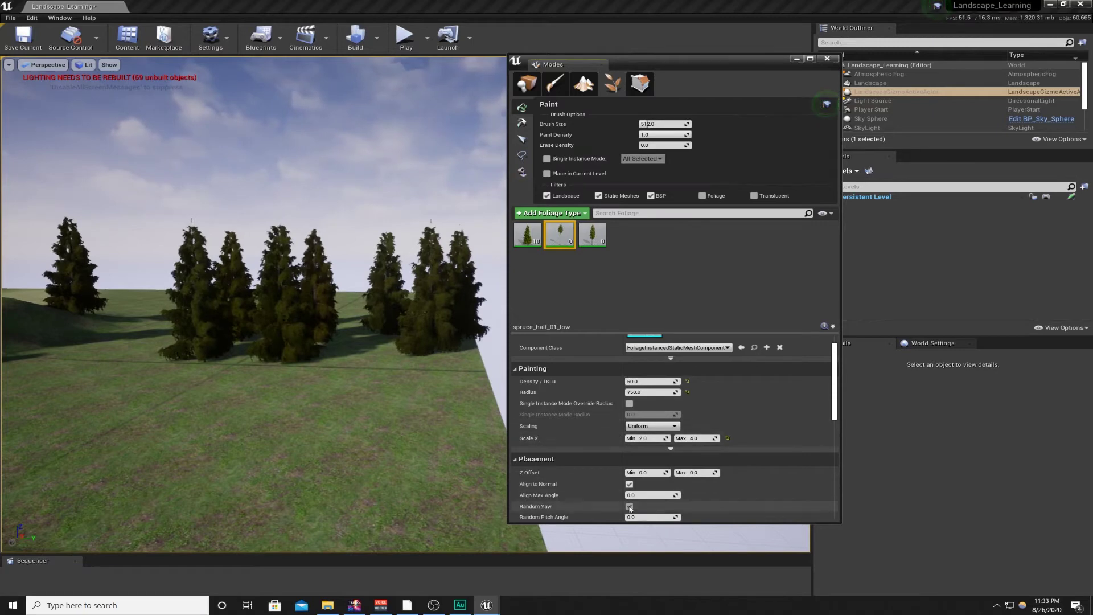
click(629, 485)
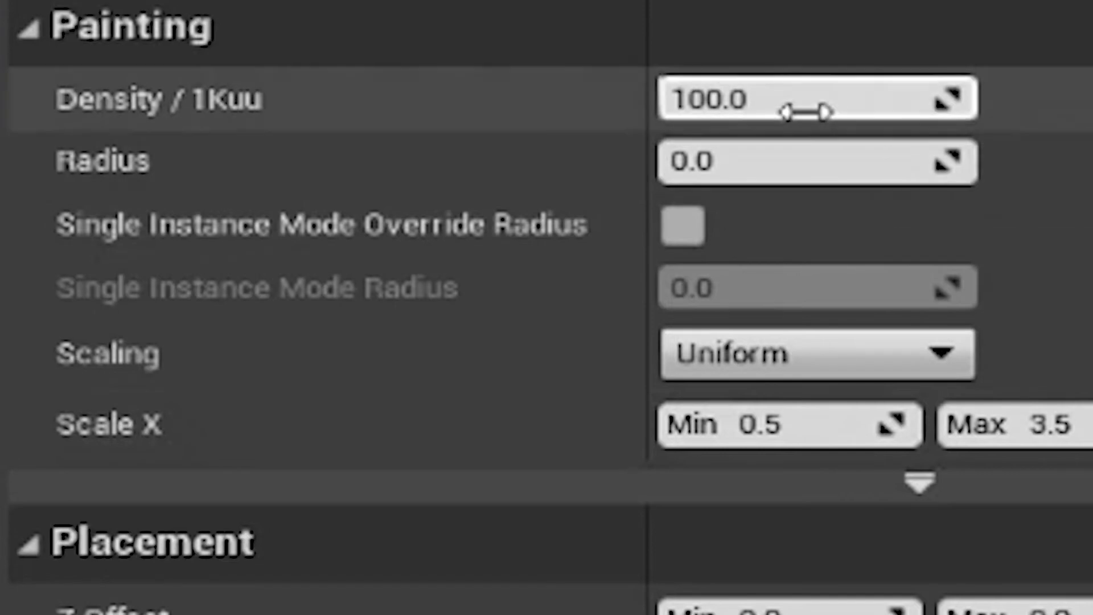
Set spruce_half_03_low's Density / 1Kuu to 55 and its Radius to 500
click(651, 383)
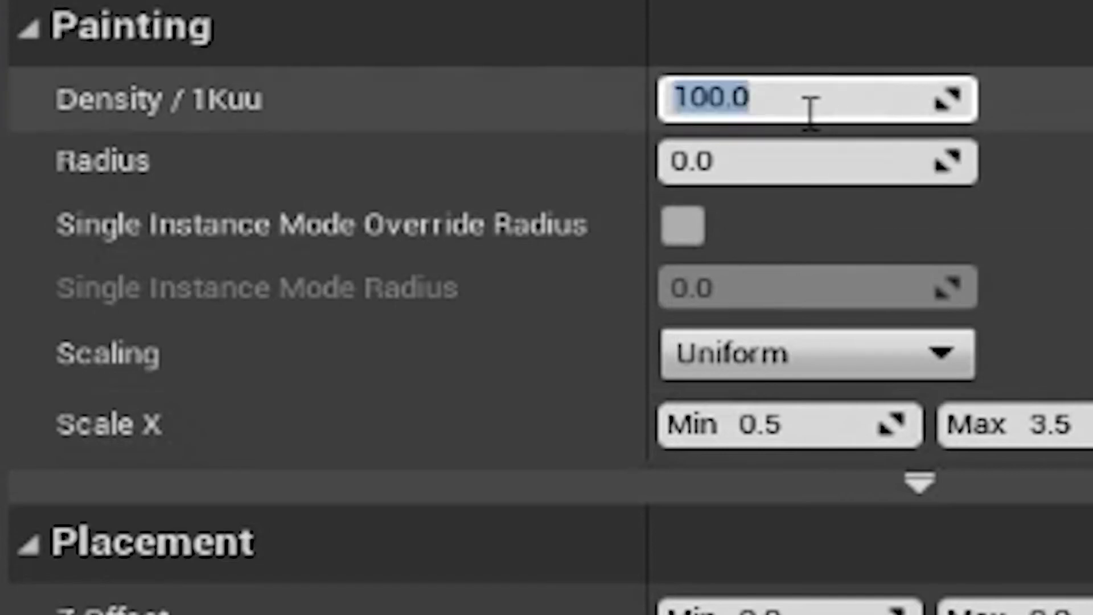
text(55)
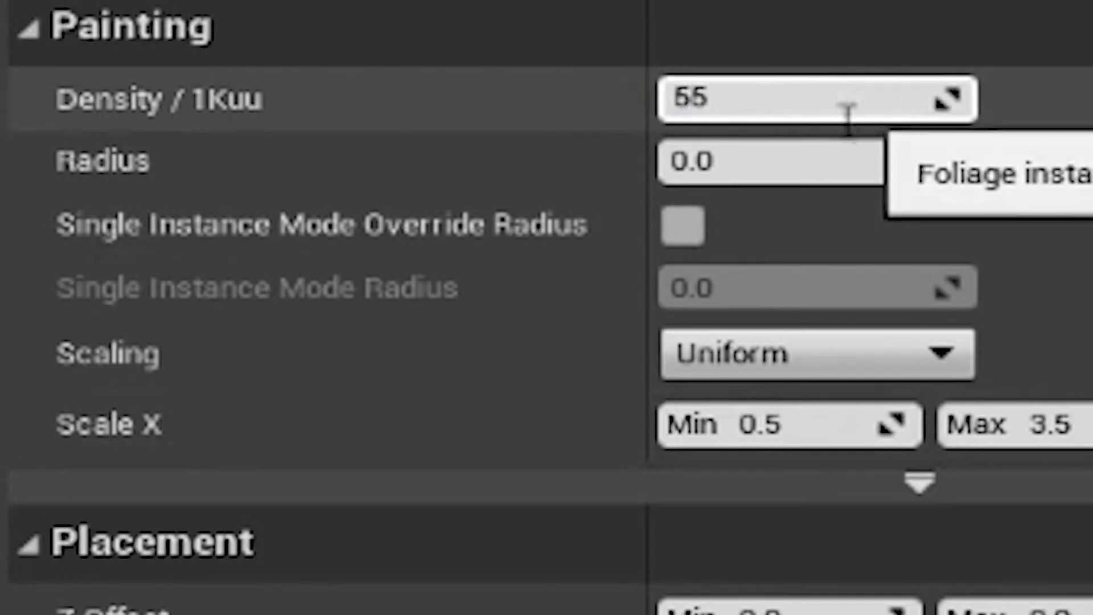
key(Return)
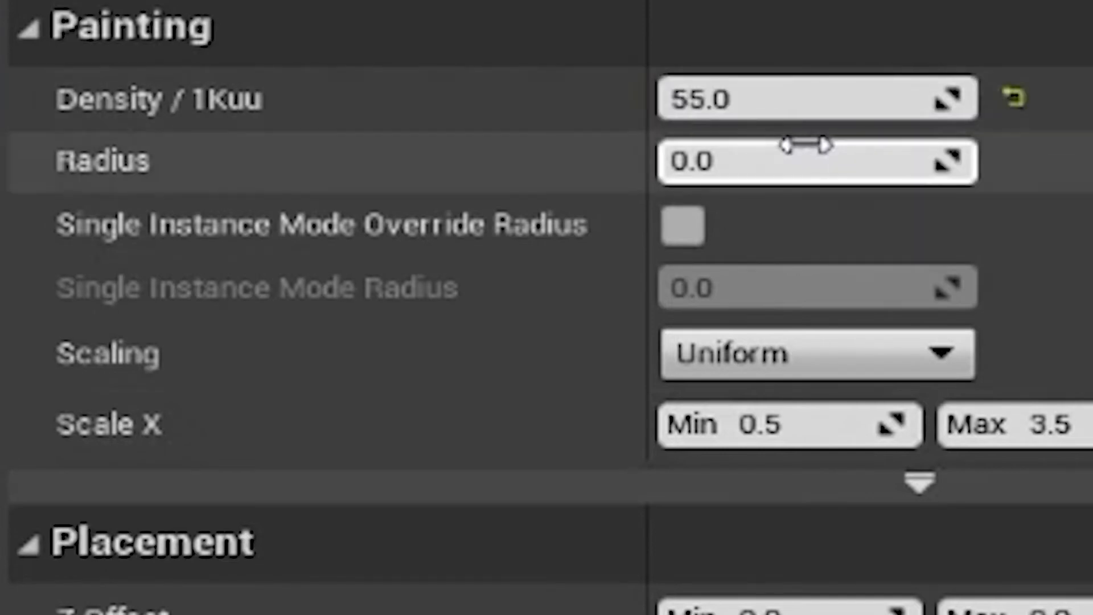
click(808, 145)
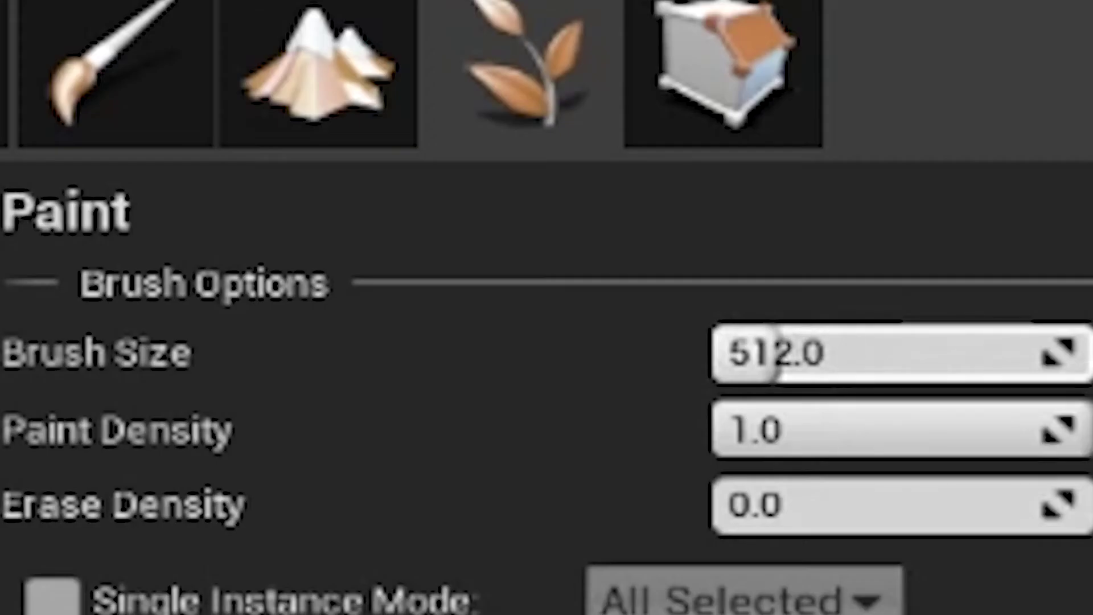
Set the foliage paint brush size to 1024
mouse_move(774, 353)
mouse_down()
mouse_move(848, 353)
mouse_move(805, 349)
mouse_up()
click(785, 344)
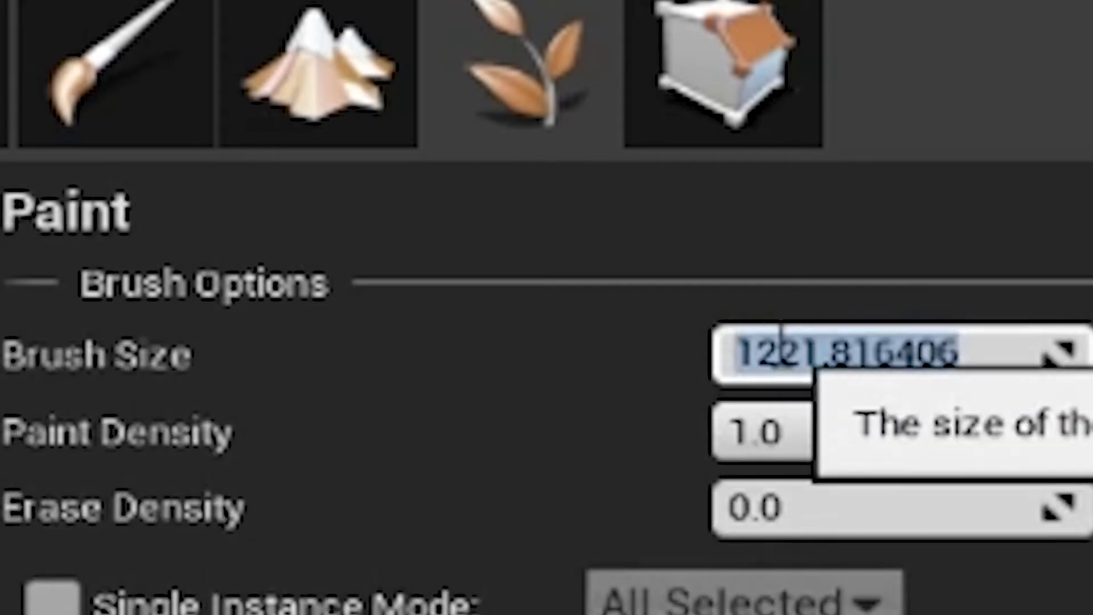
text(1024)
key(Return)
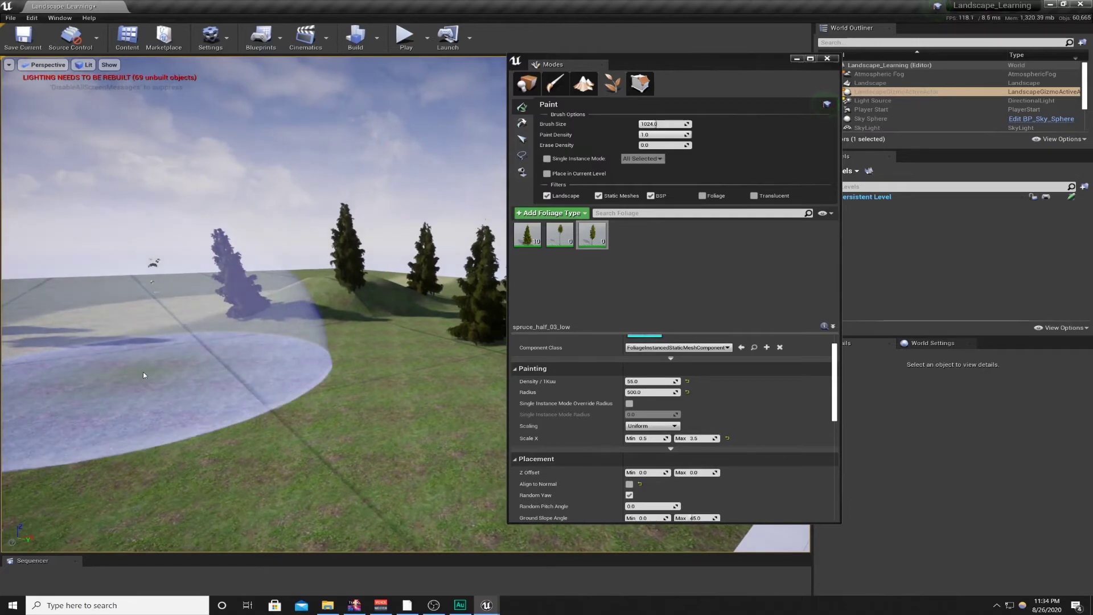
Paint a mixed cluster of all three spruce types on the grass and look at it from closer up
click(142, 372)
mouse_move(143, 372)
right_down()
mouse_move(83, 351)
mouse_move(54, 290)
mouse_move(40, 293)
mouse_move(12, 341)
mouse_move(116, 321)
right_up()
mouse_move(216, 299)
right_down()
mouse_move(225, 296)
mouse_move(210, 298)
right_up()
right_drag(459, 343, 457, 344)
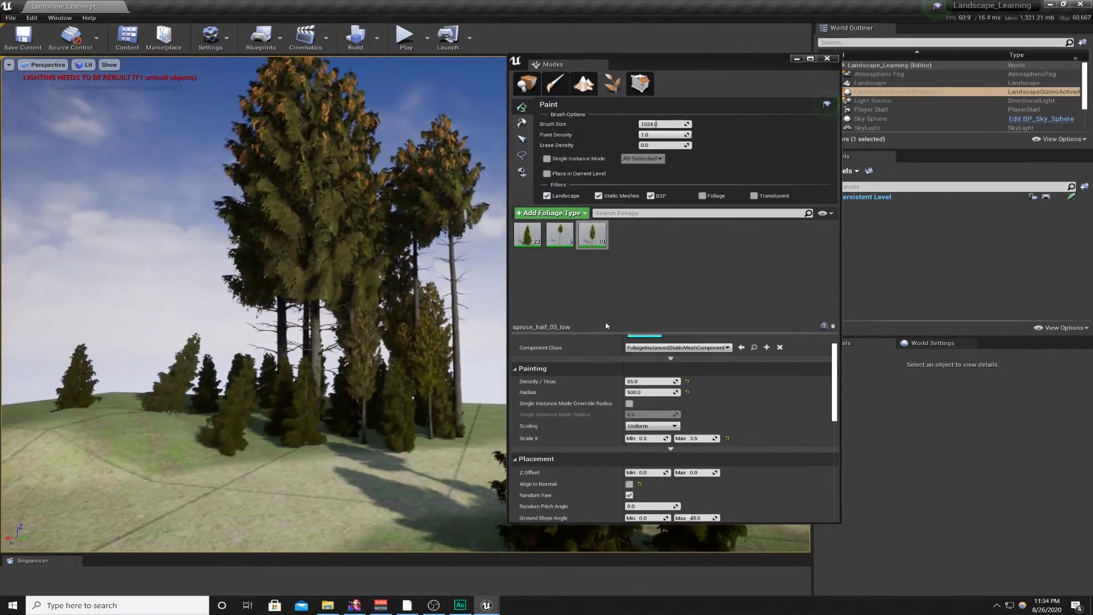
Try to set the Radius to 2000 for spruce_full_01, 2300 for spruce_half_01_low and 3000 for spruce_half_03_low
click(527, 233)
click(652, 392)
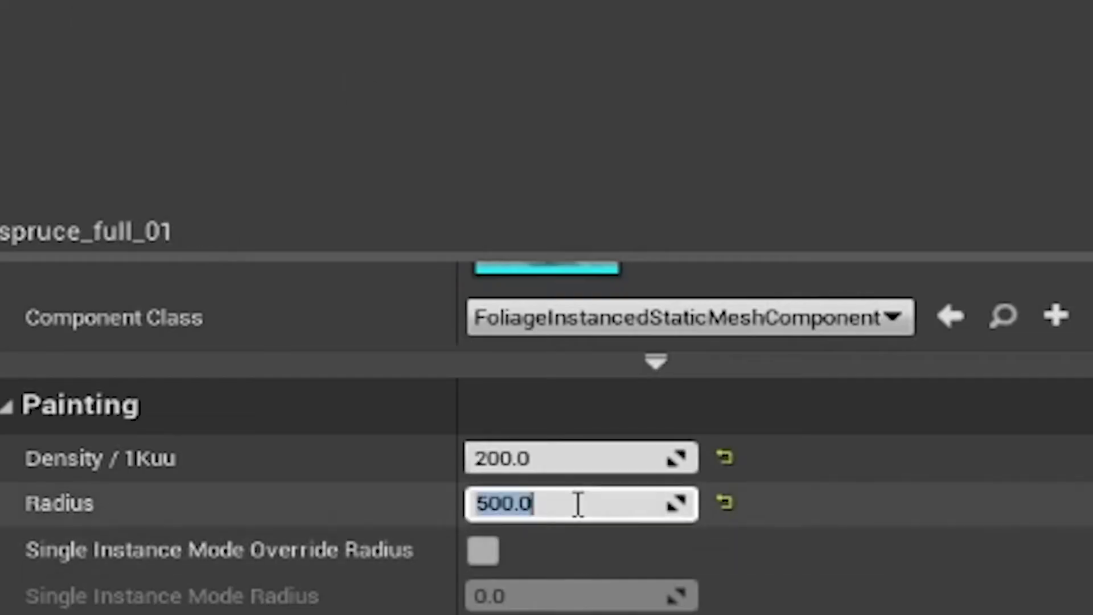
text(2000)
click(193, 2)
click(575, 499)
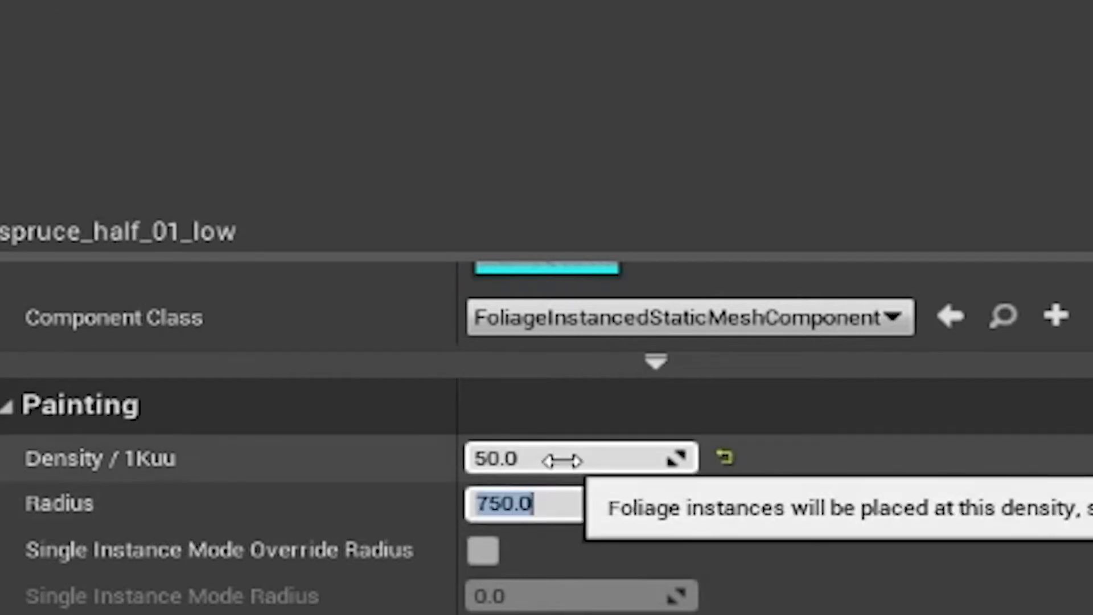
text(2300)
key(Return)
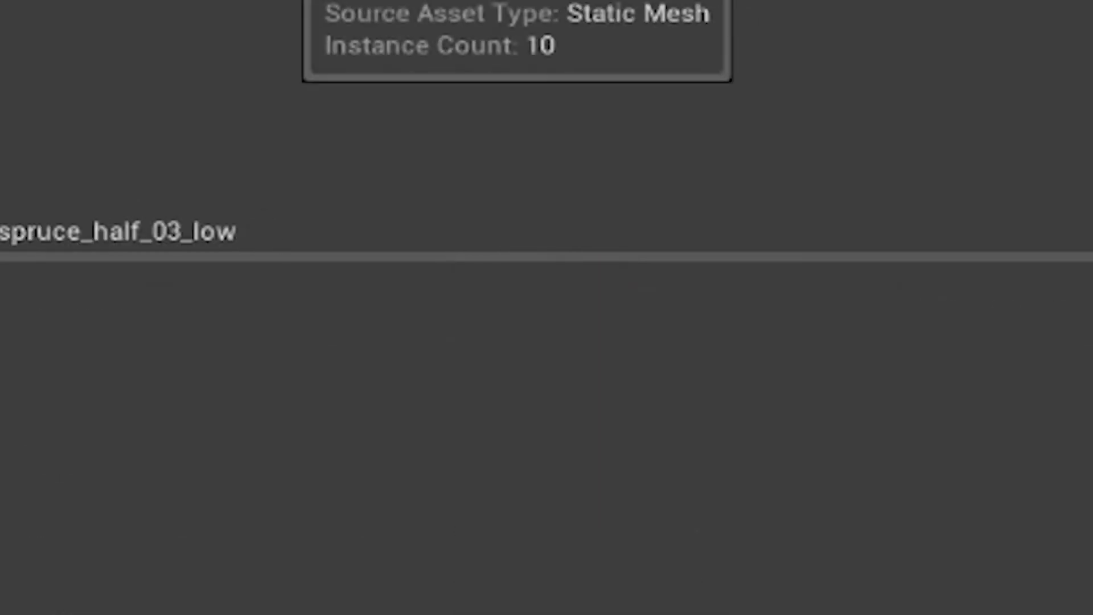
click(579, 488)
text(3000)
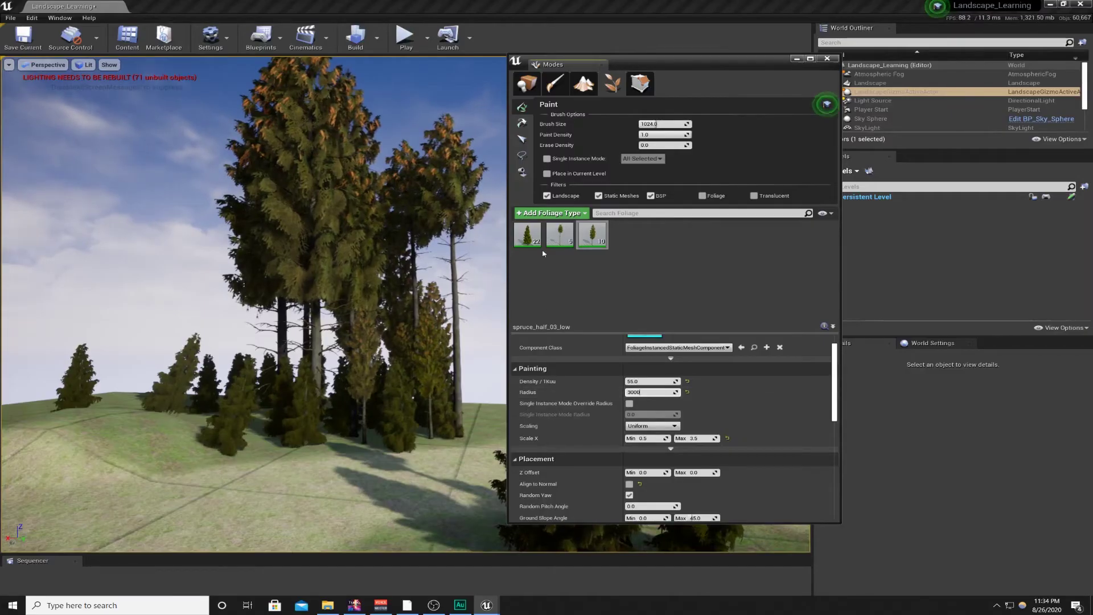
click(543, 254)
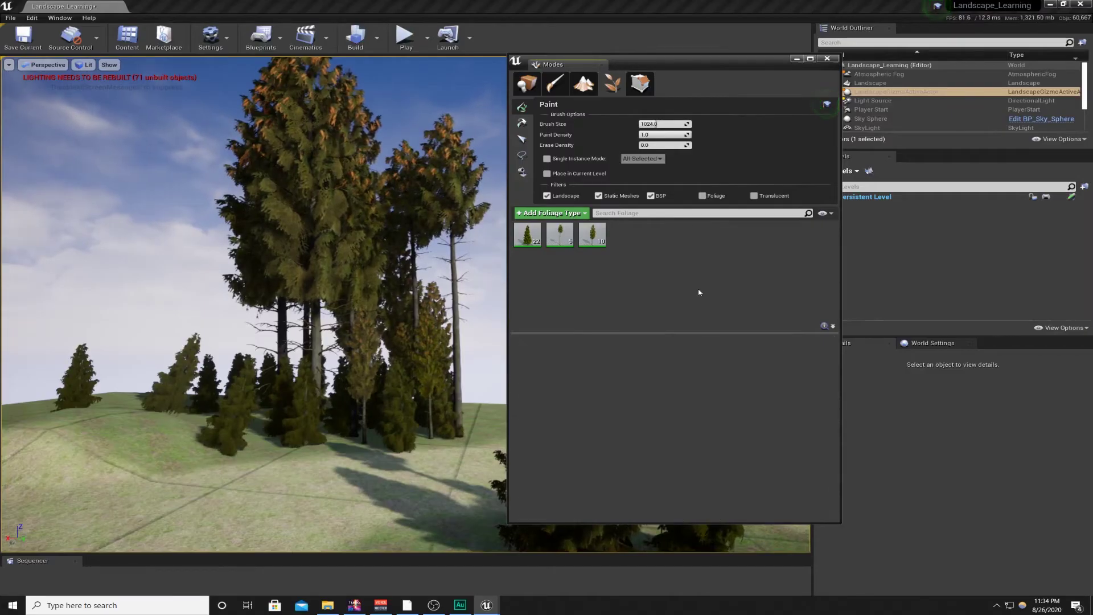
Paint a test patch of mixed spruces on an empty stretch of grass, and erase it
right_drag(260, 404, 203, 368)
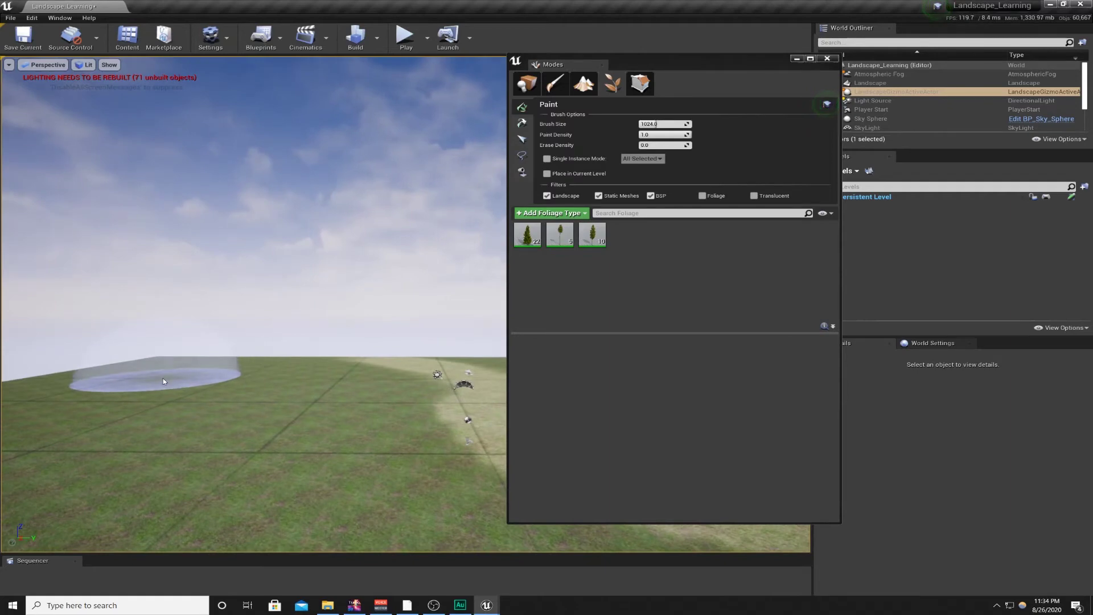
click(163, 378)
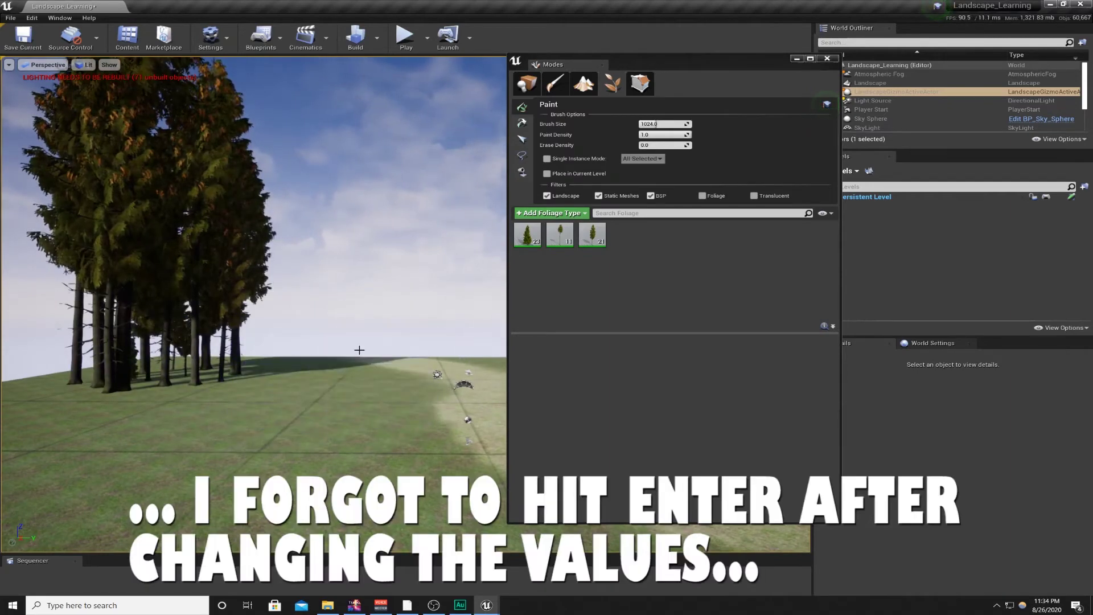
mouse_move(264, 384)
shift+mouse_down()
mouse_move(87, 382)
mouse_move(199, 374)
shift+mouse_up()
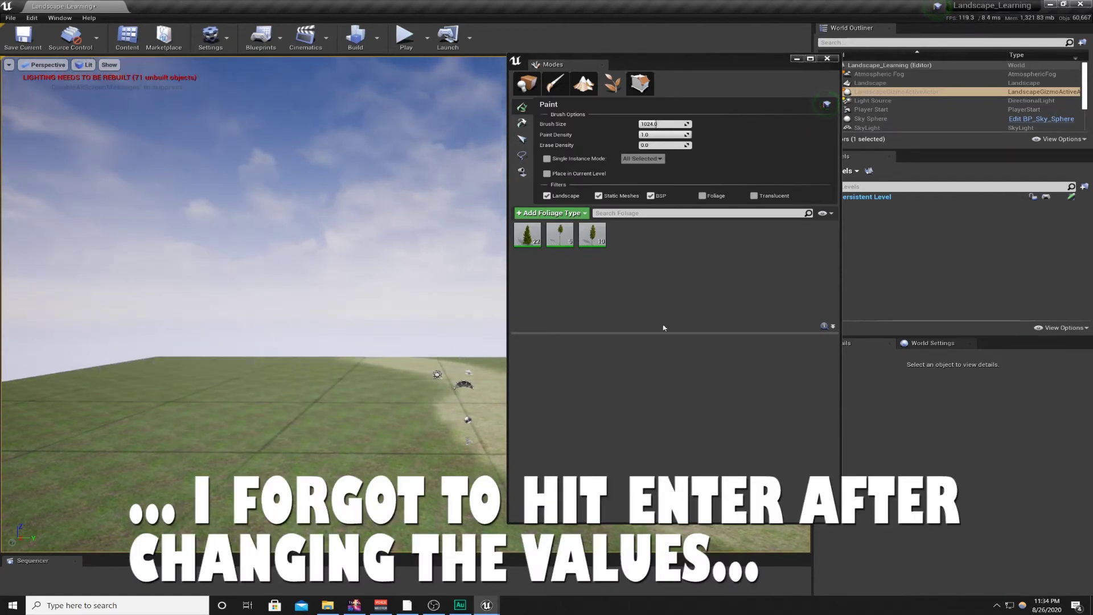
Try to set the Density / 1Kuu to 500 for spruce_full_01 and 750 for spruce_half_01_low
click(526, 238)
scroll(652, 379, up, 2)
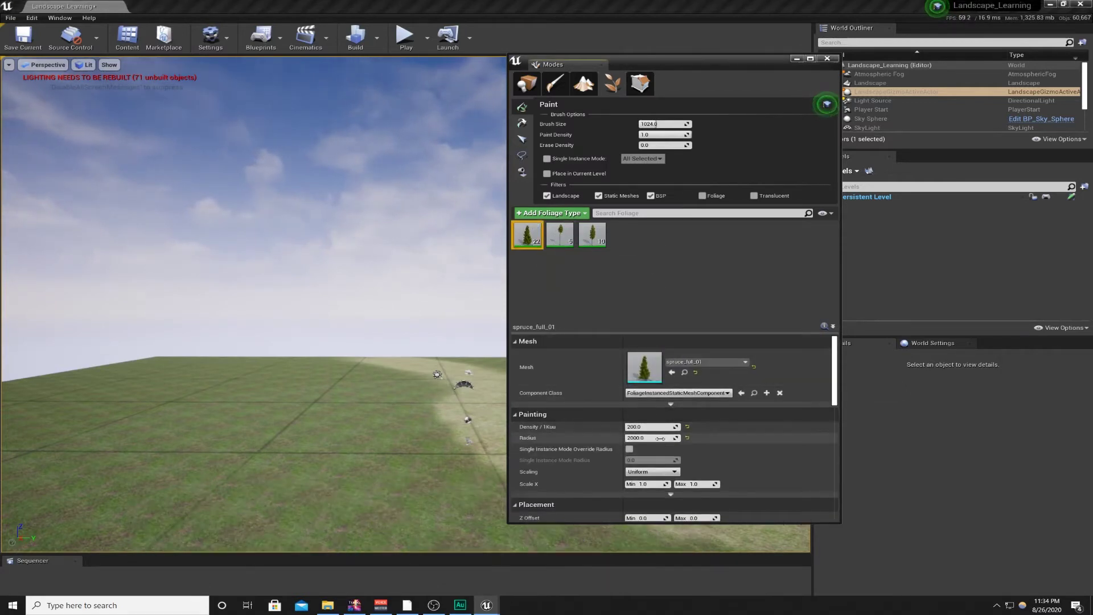
click(654, 426)
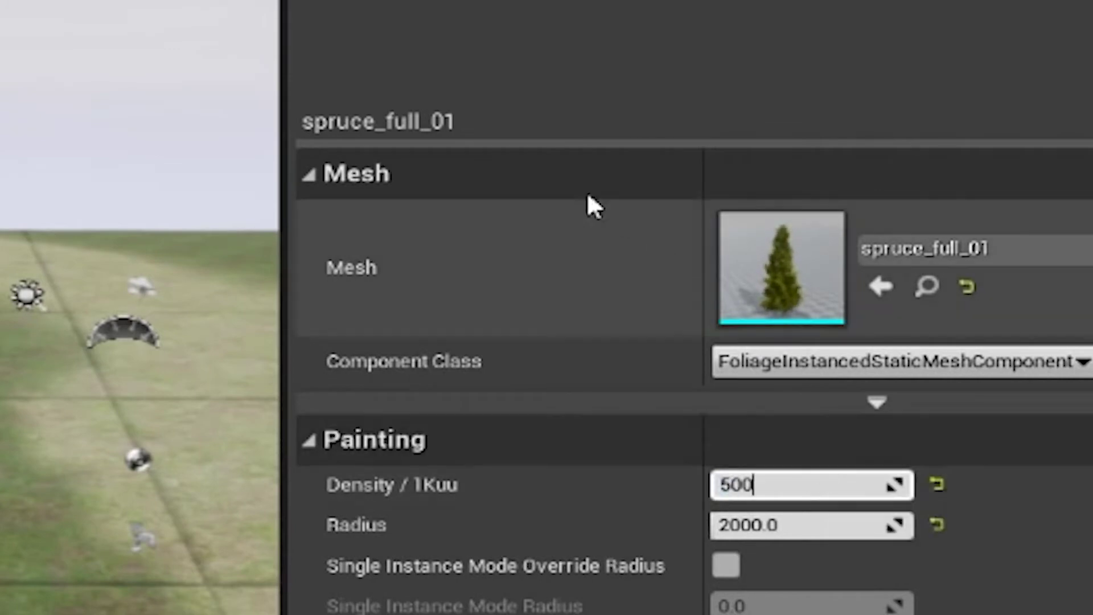
click(594, 52)
click(594, 3)
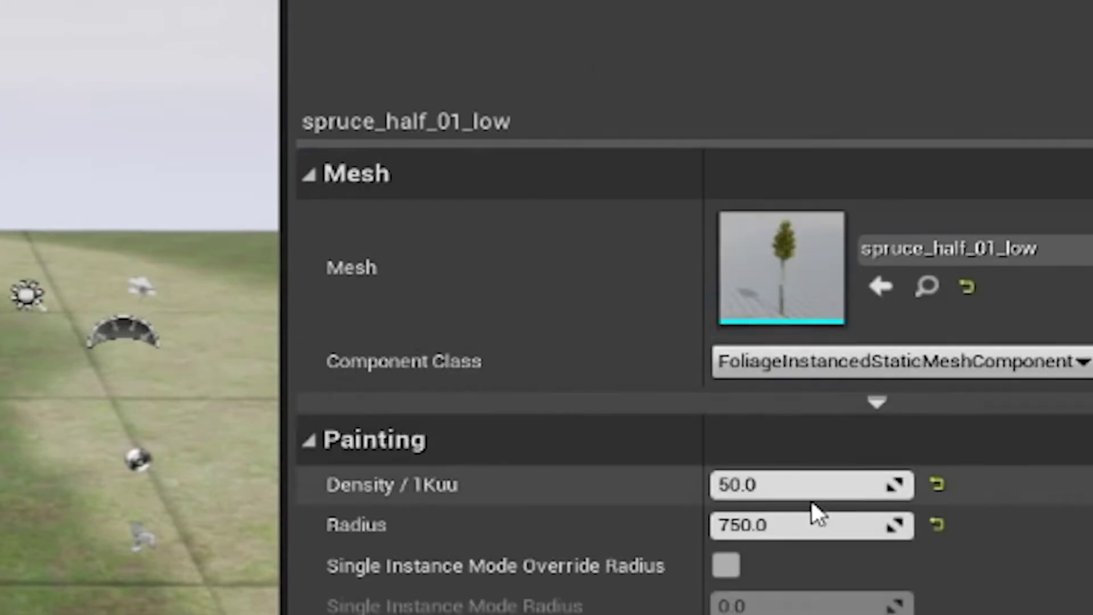
click(800, 483)
text(750)
key(Return)
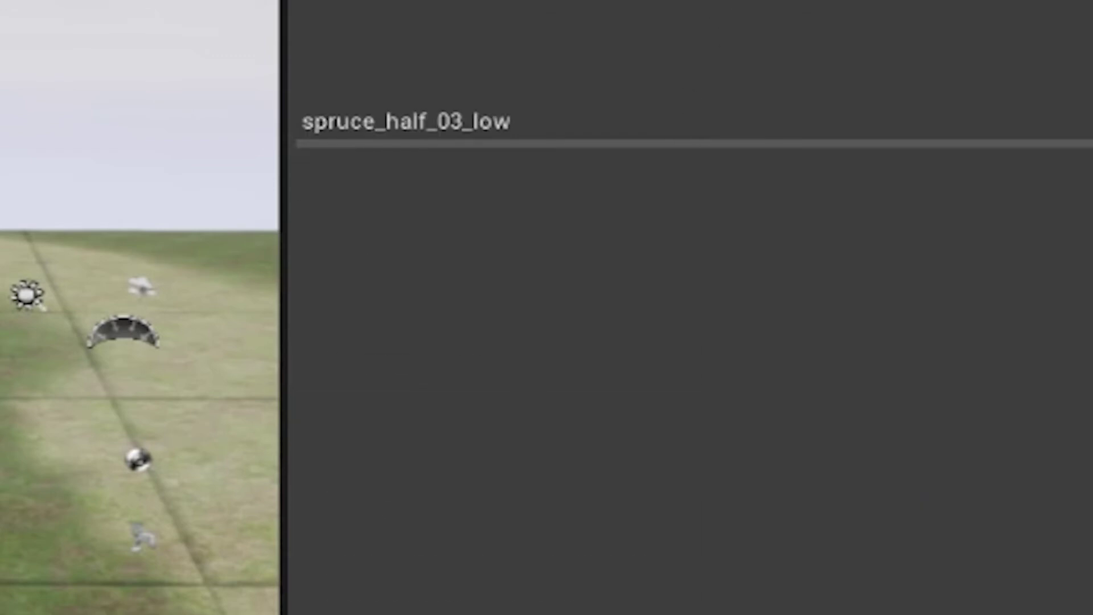
Set spruce_half_03_low's Density / 1Kuu to 1000
click(767, 485)
text(1000)
key(Return)
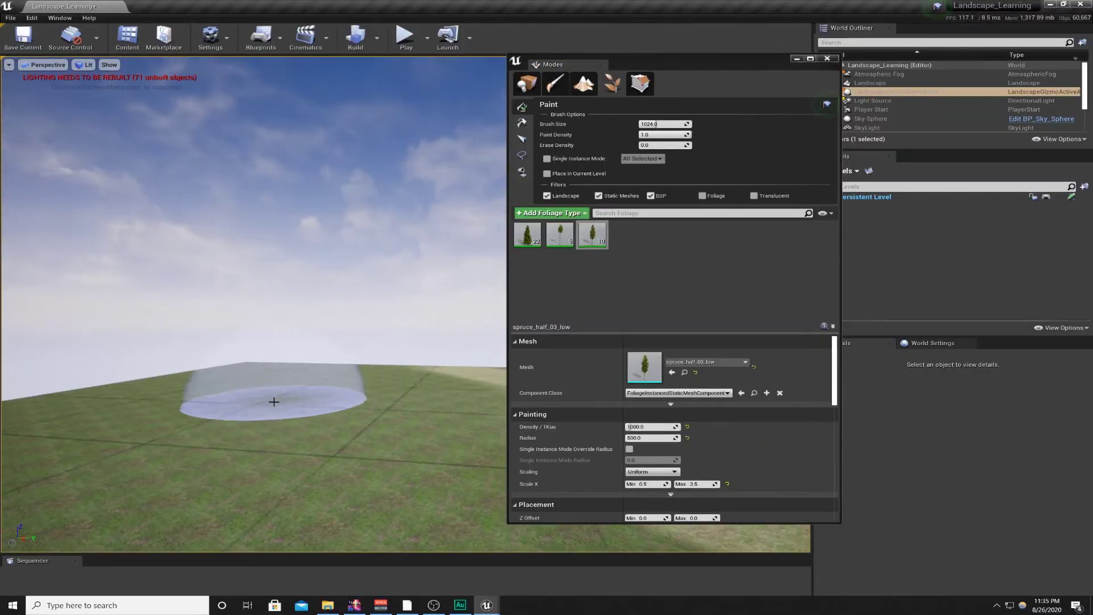
Test the changed densities with one more painted patch on the grass, and erase the patch
click(273, 402)
mouse_move(378, 426)
shift+mouse_down()
mouse_move(248, 404)
mouse_move(472, 450)
shift+mouse_up()
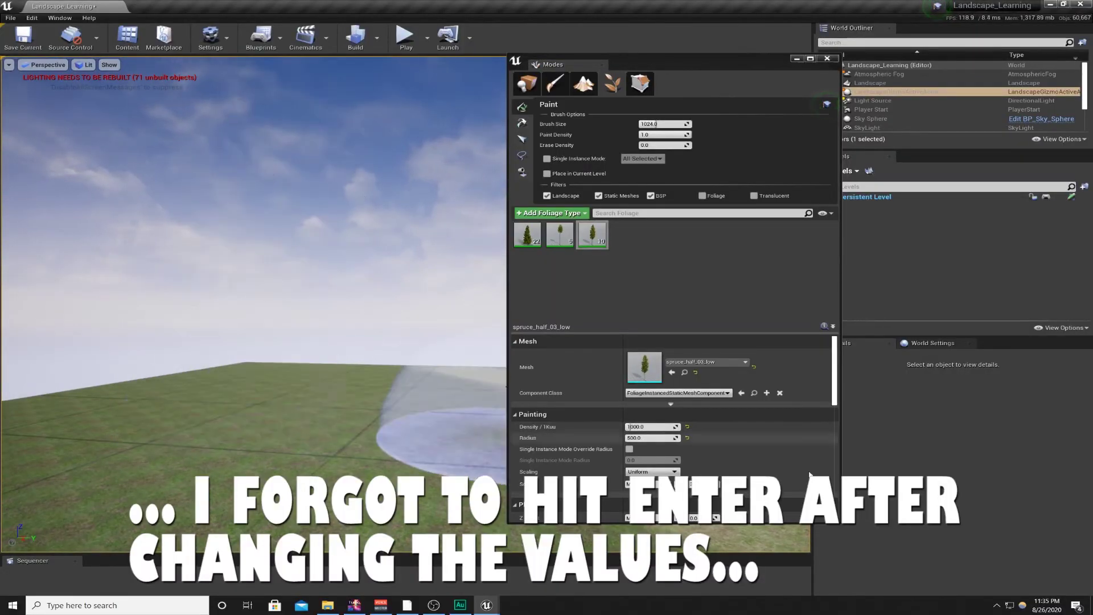
Set the Radius to 2000 for spruce_half_01_low, 1500 for spruce_full_01 and 3000 for spruce_half_03_low
click(648, 440)
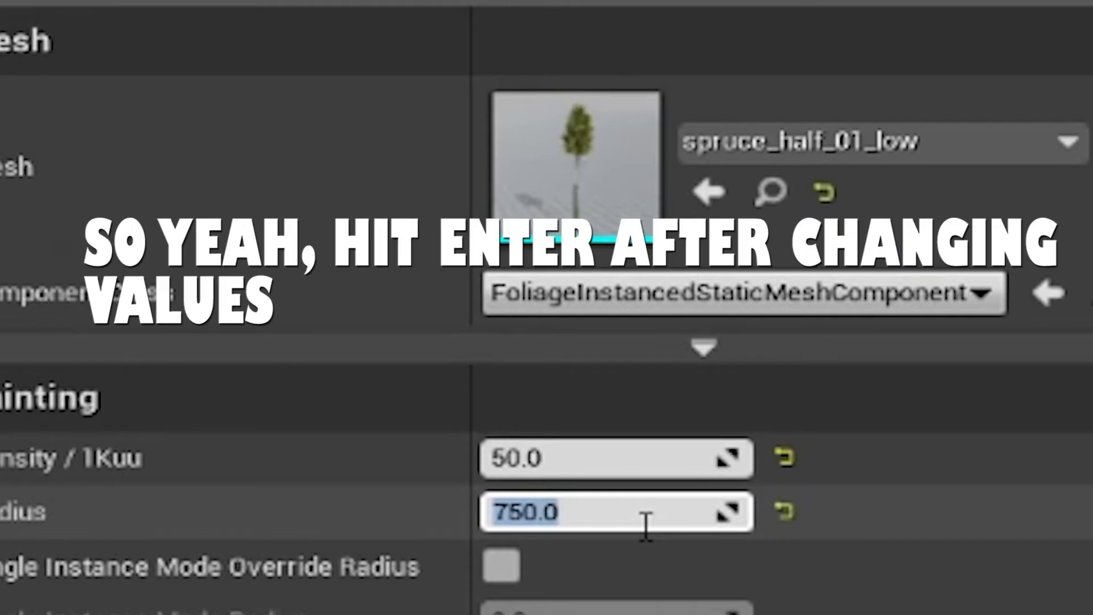
text(2000)
key(Return)
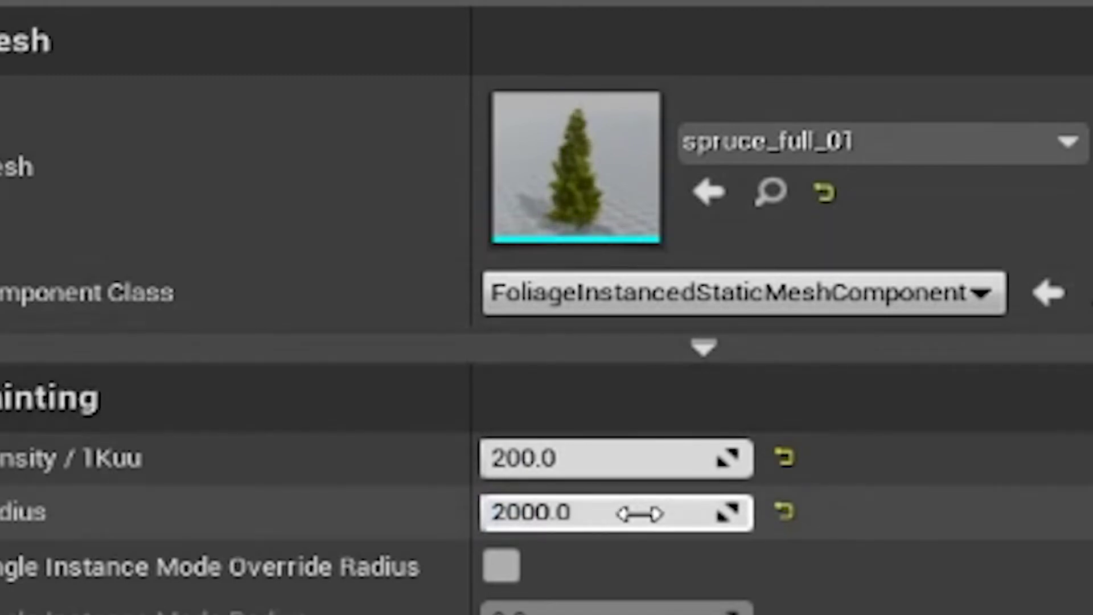
click(643, 515)
text(1500)
key(Return)
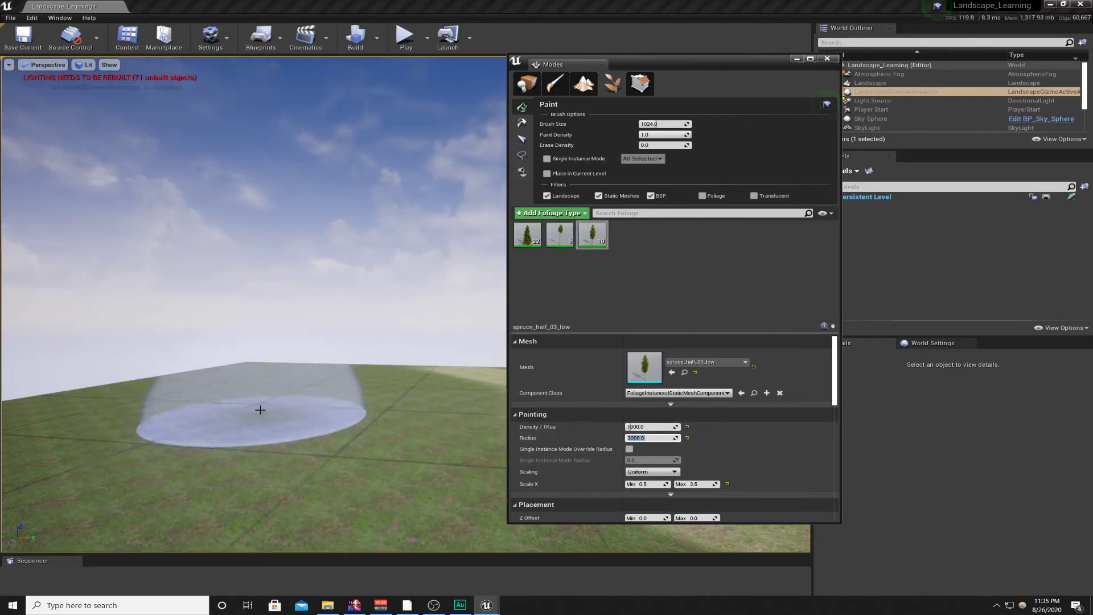
Paint widely spaced mixed spruces at several spots on the open grass
click(313, 425)
right_drag(398, 426, 347, 424)
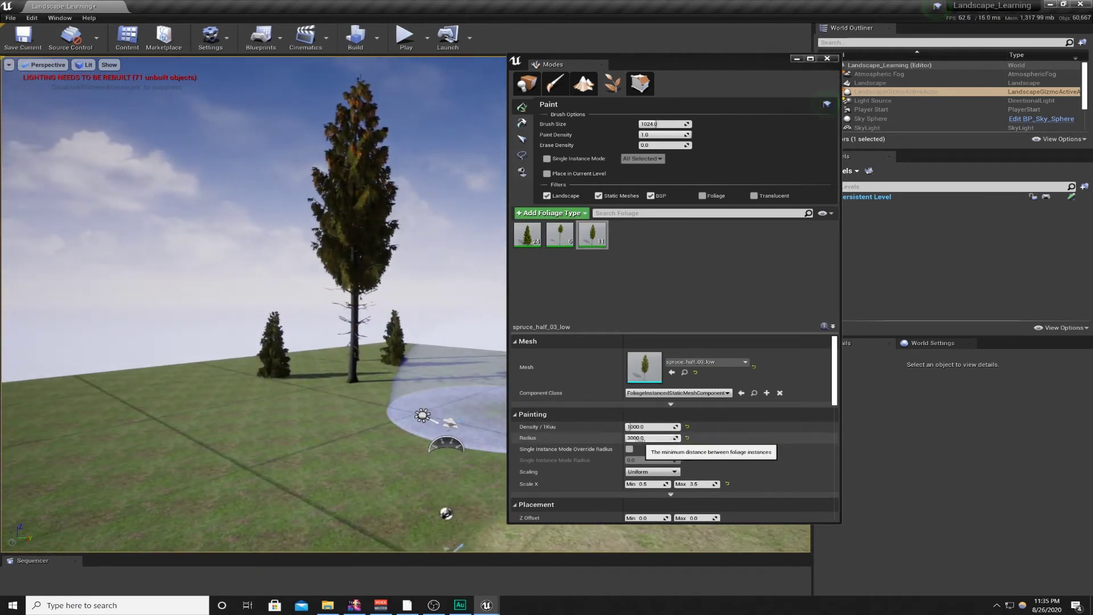
mouse_move(216, 428)
right_down()
mouse_move(171, 416)
mouse_move(187, 416)
right_up()
click(216, 428)
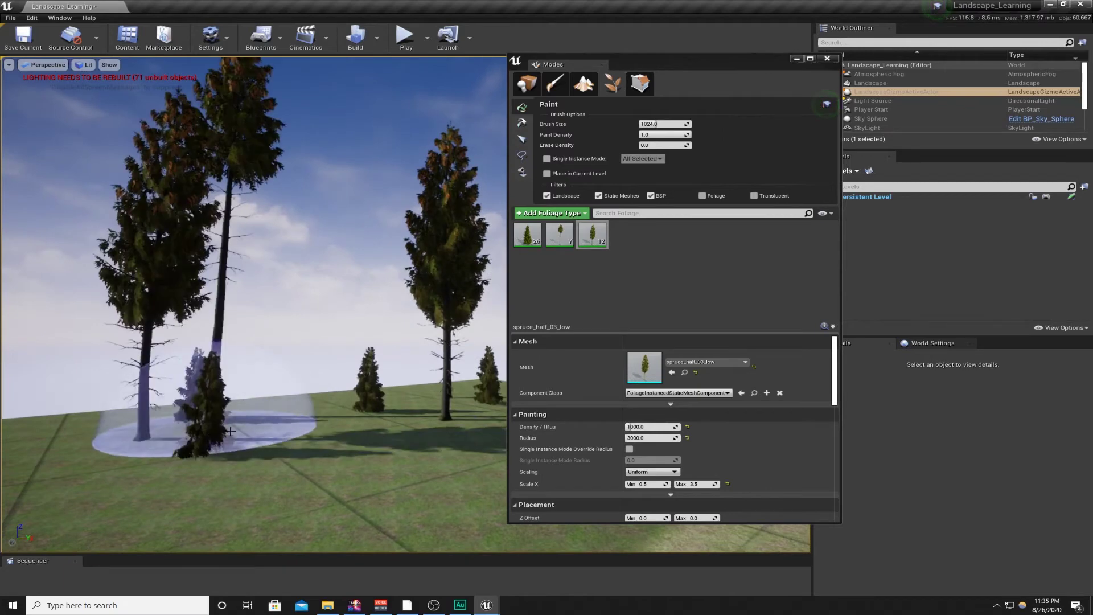
Place more mixed spruces one brush dab at a time around the tall trees and toward the landscape's edge
click(371, 455)
mouse_move(370, 456)
right_down()
mouse_move(433, 455)
mouse_move(335, 433)
right_up()
click(439, 393)
click(147, 429)
right_drag(147, 430, 91, 453)
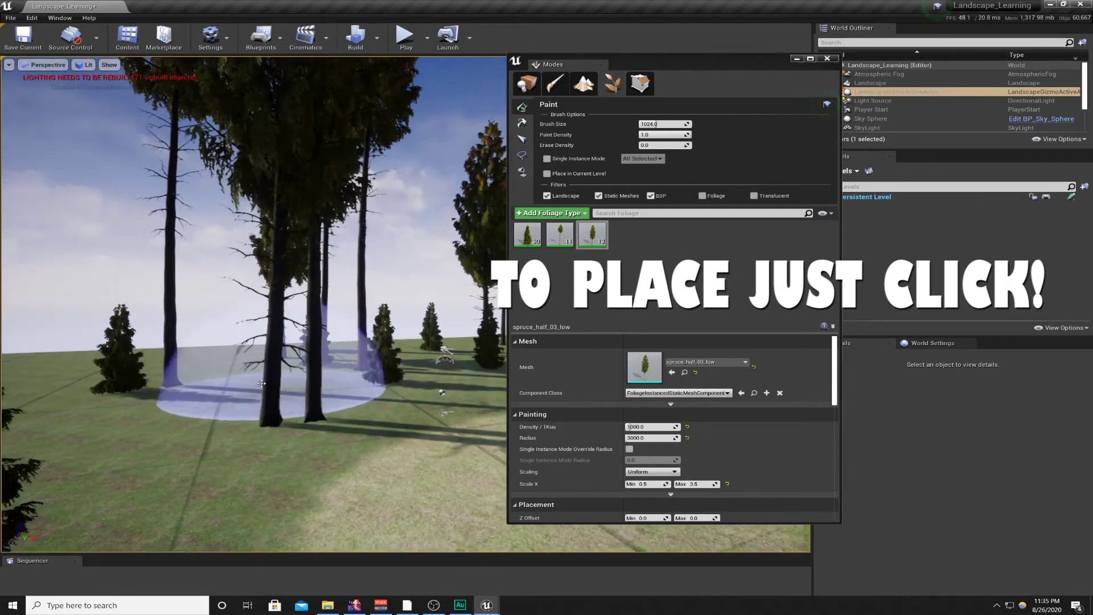
key(w)
mouse_move(251, 377)
right_down()
mouse_move(187, 377)
mouse_move(202, 377)
mouse_move(175, 388)
right_up()
key(s)
click(176, 389)
key(s)
right_drag(297, 439, 297, 407)
drag(297, 439, 170, 414)
mouse_move(171, 415)
right_down()
mouse_move(376, 487)
mouse_move(356, 493)
mouse_move(461, 470)
right_up()
click(375, 487)
key(s)
key(w)
mouse_move(324, 430)
right_down()
mouse_move(293, 404)
mouse_move(352, 470)
right_up()
key(w)
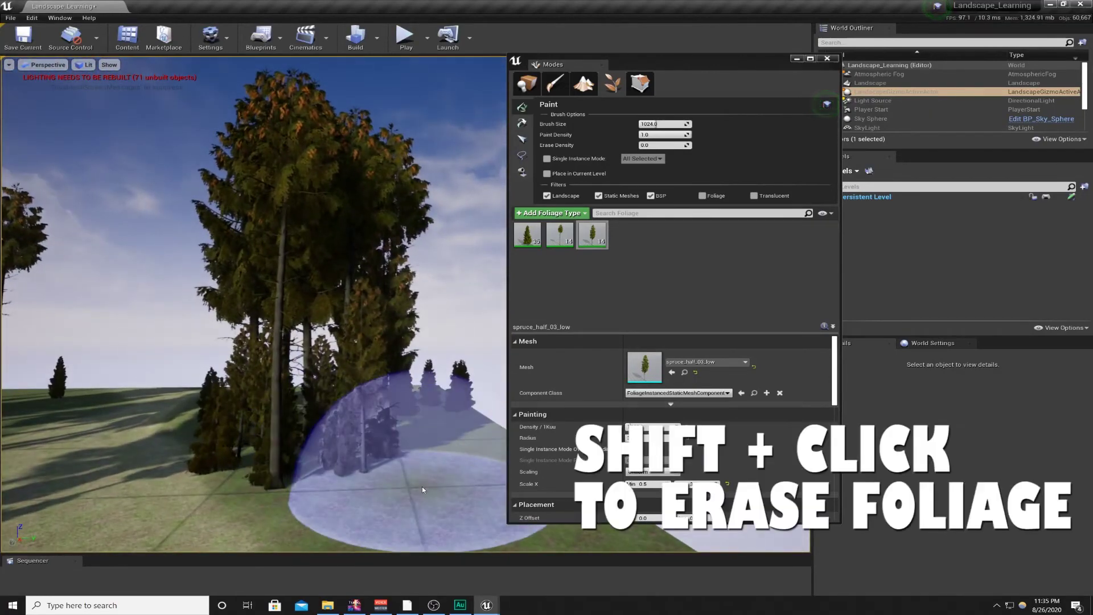
Erase a patch of spruces beside the crowded clump and place single spruces around the open clearing
mouse_move(422, 486)
shift+mouse_down()
mouse_move(354, 451)
mouse_move(305, 452)
mouse_move(353, 449)
mouse_move(365, 430)
shift+mouse_up()
mouse_move(365, 430)
right_down()
mouse_move(319, 441)
mouse_move(386, 378)
mouse_move(310, 444)
mouse_move(287, 494)
mouse_move(227, 453)
mouse_move(273, 456)
mouse_move(362, 432)
mouse_move(257, 426)
mouse_move(152, 439)
right_up()
click(353, 375)
click(366, 473)
click(287, 493)
click(227, 453)
click(420, 353)
click(412, 381)
click(156, 437)
mouse_move(231, 383)
right_down()
mouse_move(199, 379)
mouse_move(272, 371)
right_up()
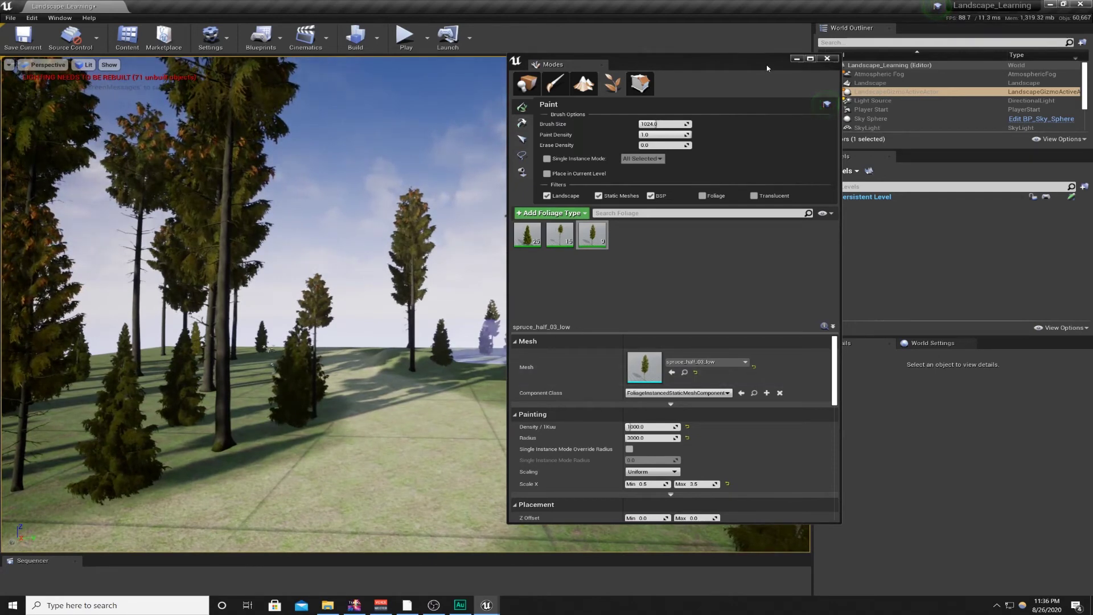
Put the foliage settings window away and search the project's static meshes for "grass"
click(799, 59)
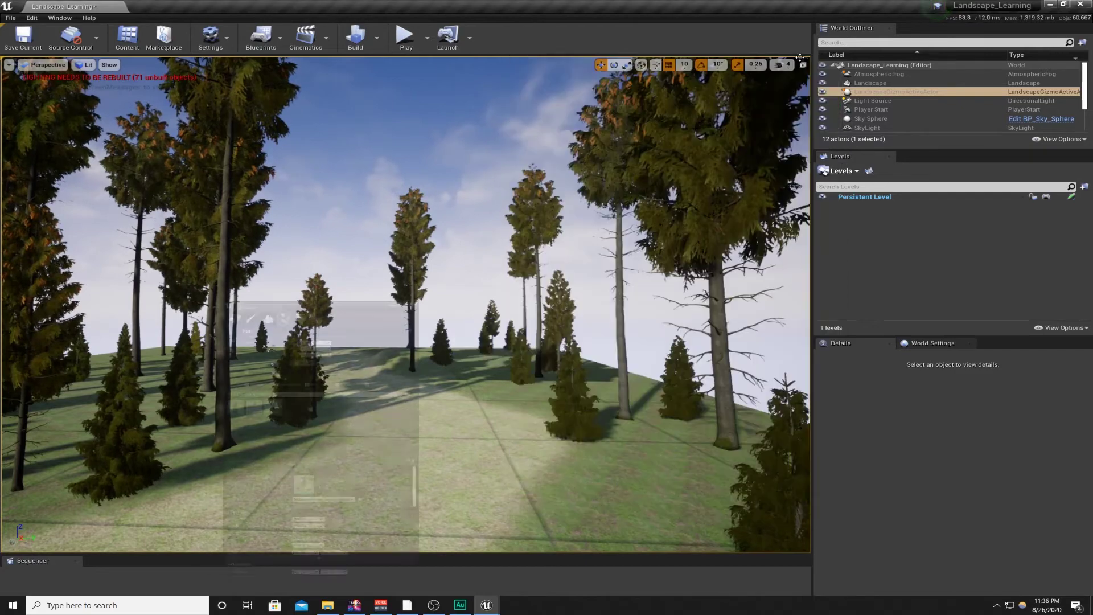
click(133, 33)
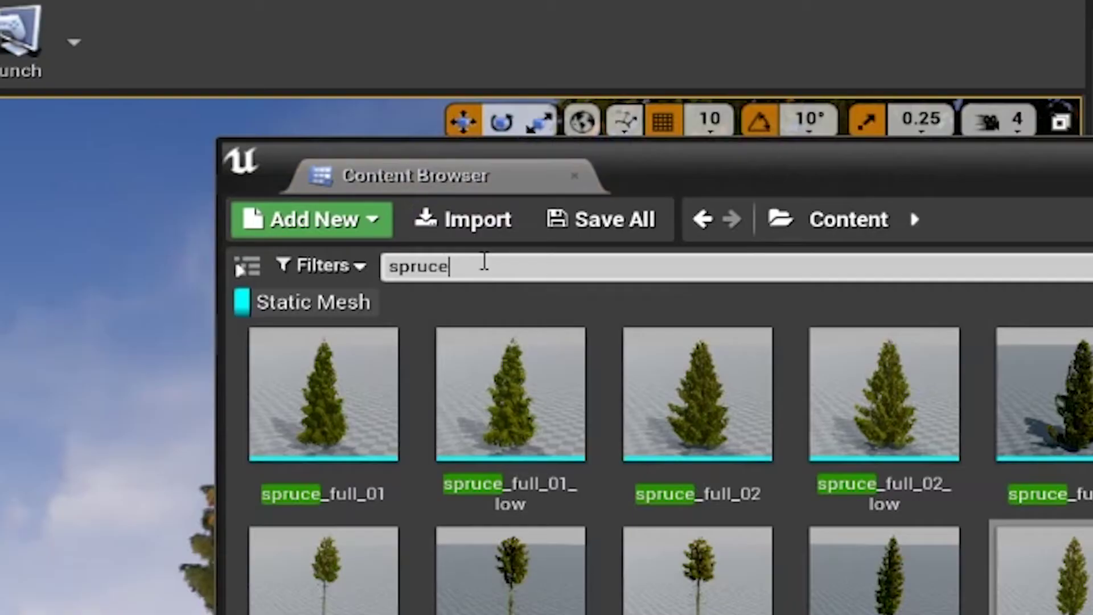
click(608, 113)
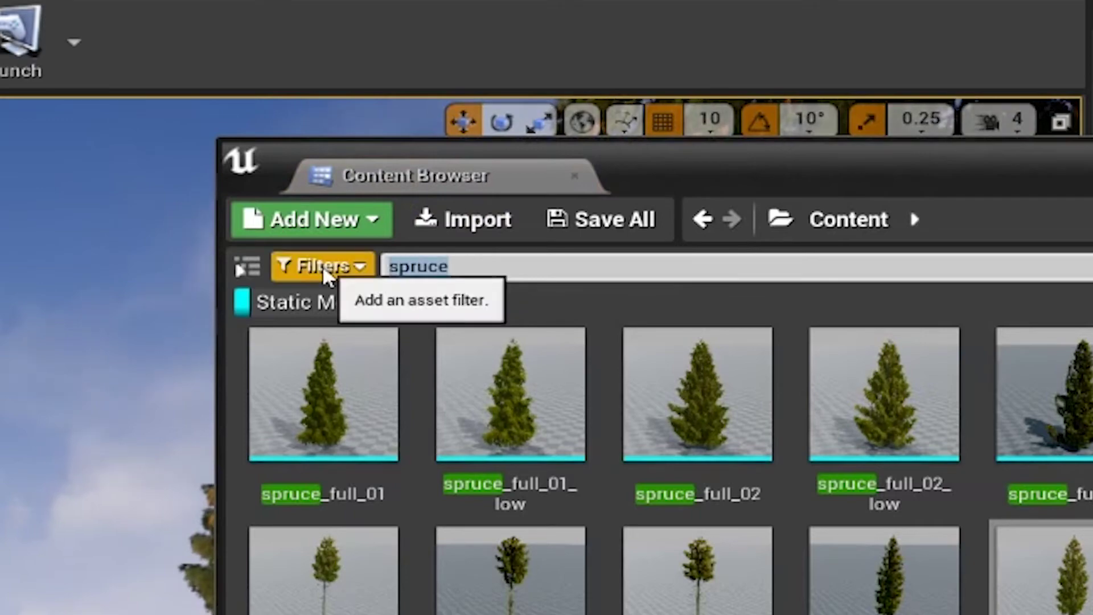
text(grass)
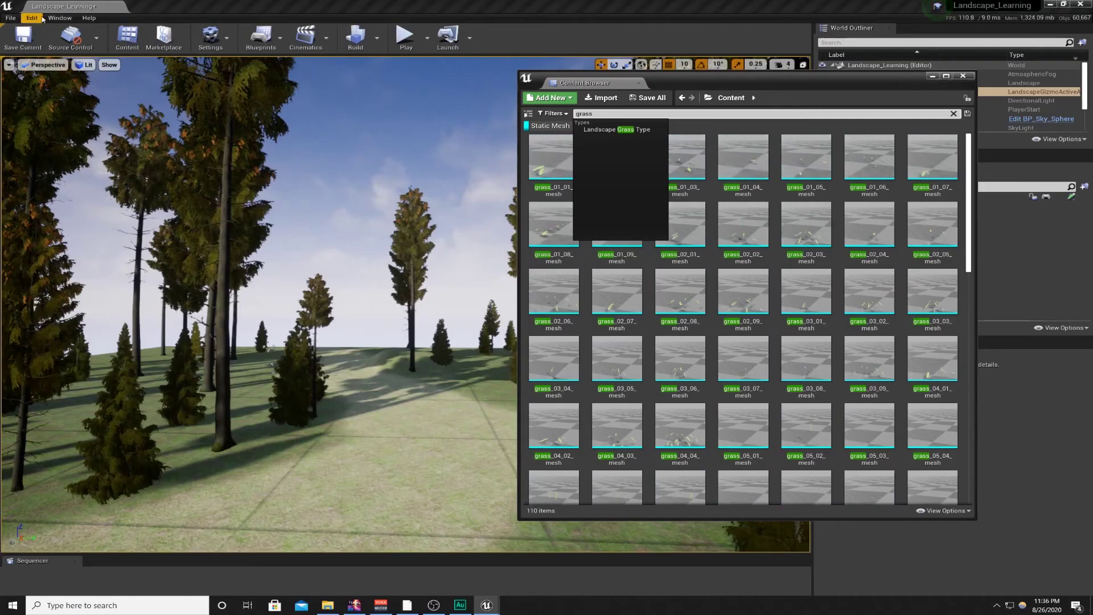
Bring back the foliage painting settings beside the grass results and add grass_05_05_mesh as a foliage type
click(60, 18)
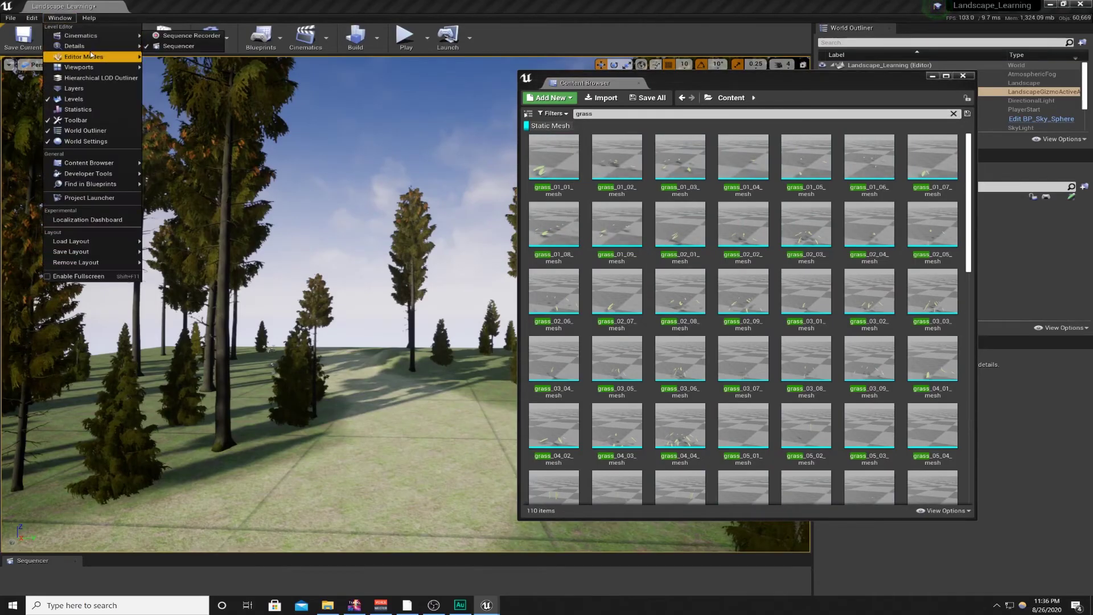
click(168, 68)
drag(647, 71, 279, 72)
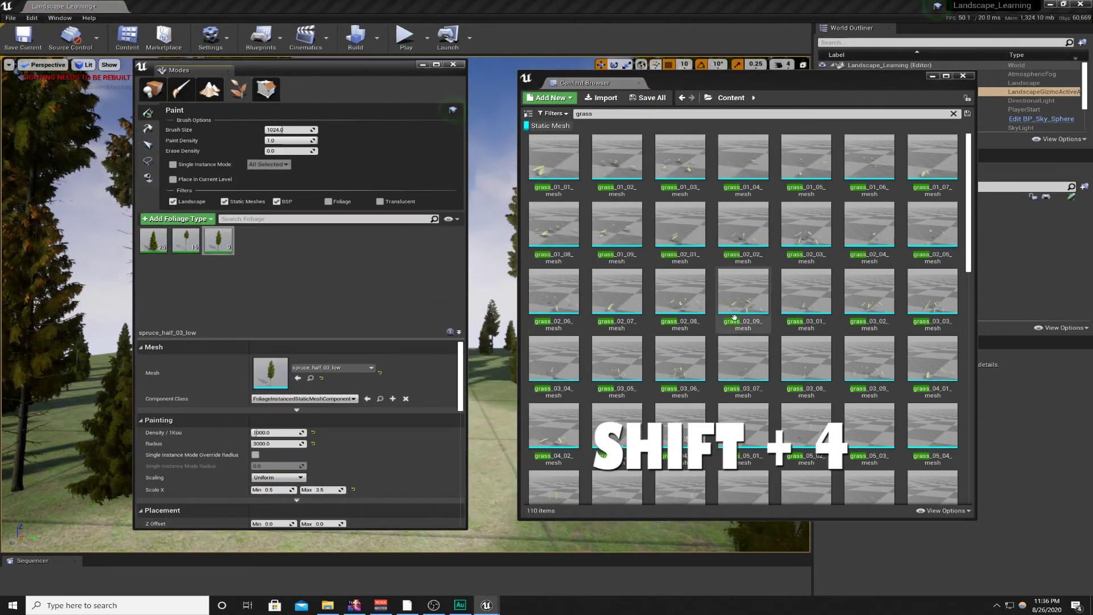
scroll(744, 440, down, 1)
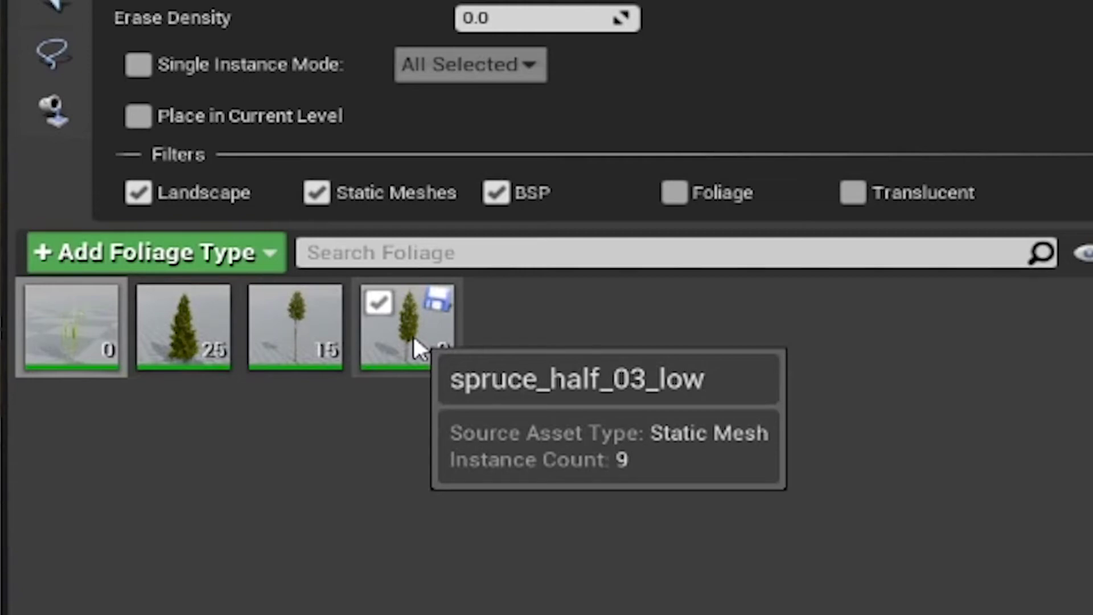
Exclude all three spruce types from painting and set the Paint Density to 0.5
click(376, 307)
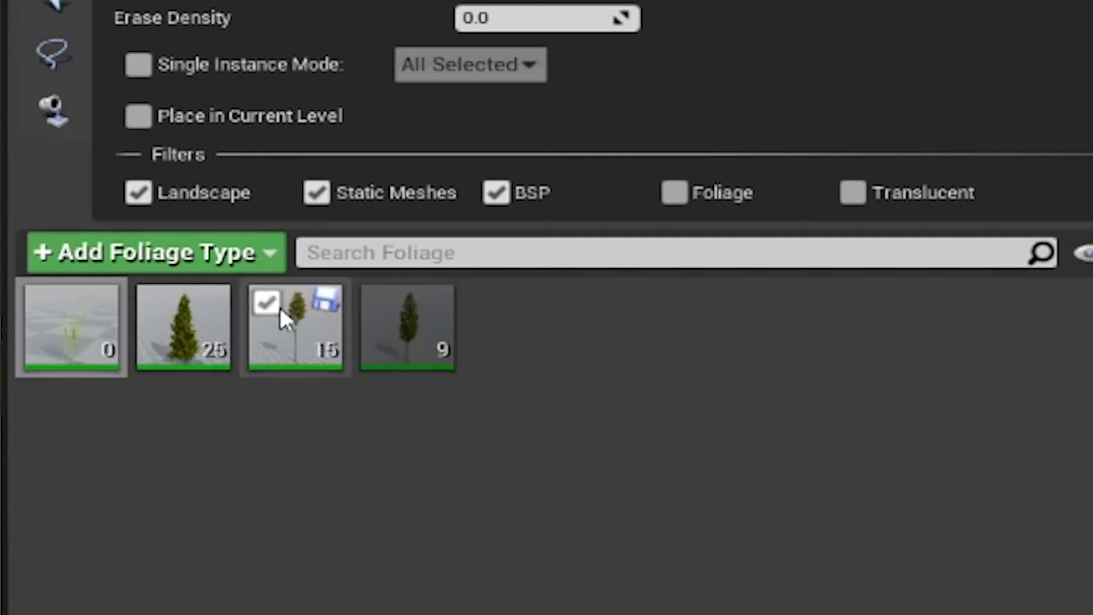
click(260, 307)
click(162, 300)
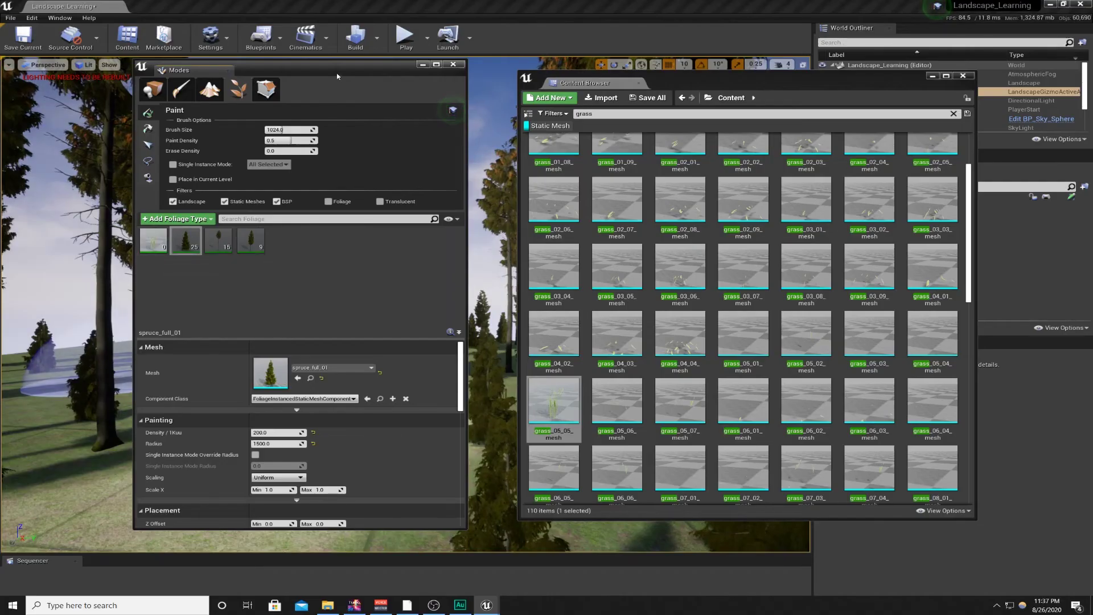
Test grass_05_05_mesh with a painted patch on the ground near the trees, and erase the patch
drag(337, 75, 690, 111)
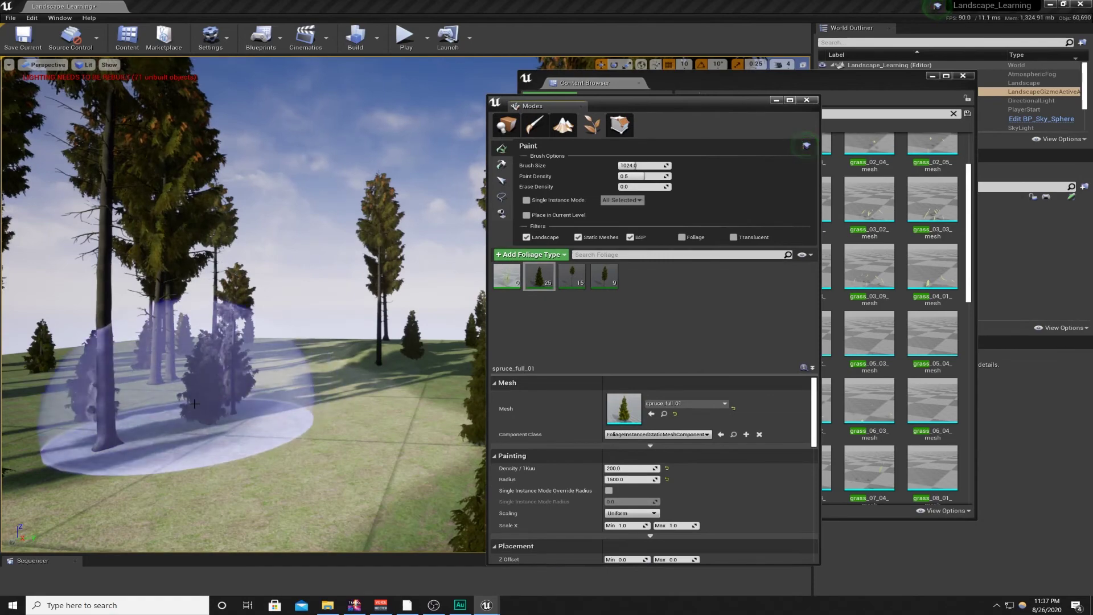
mouse_move(195, 404)
mouse_down()
mouse_move(136, 420)
mouse_move(282, 388)
mouse_up()
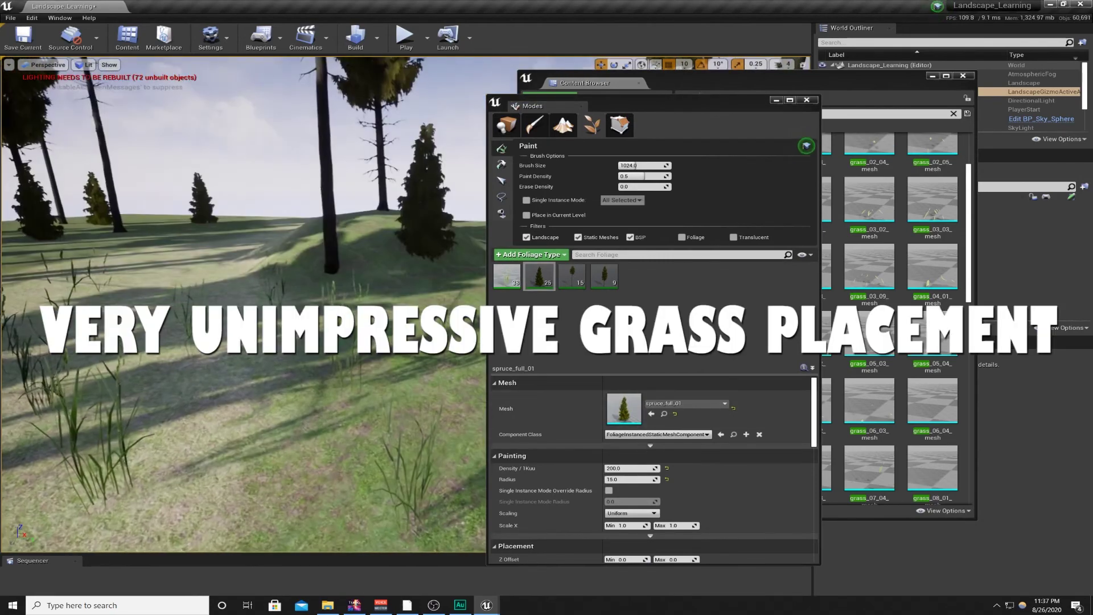
key(s)
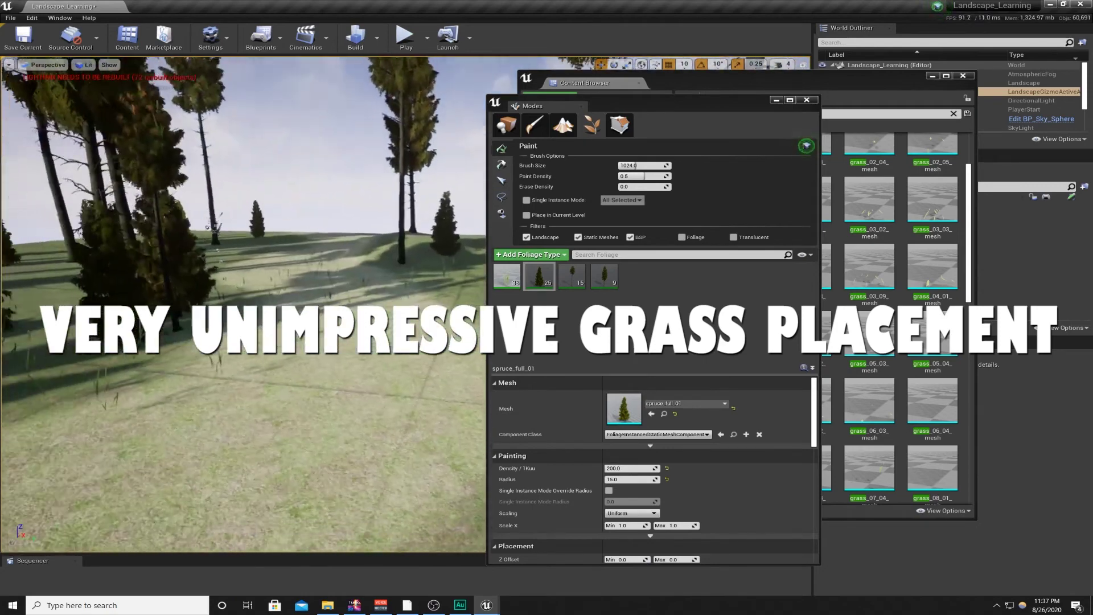
key(s)
mouse_move(280, 302)
shift+mouse_down()
mouse_move(85, 293)
mouse_move(430, 288)
mouse_move(332, 319)
mouse_move(388, 336)
mouse_move(283, 309)
shift+mouse_up()
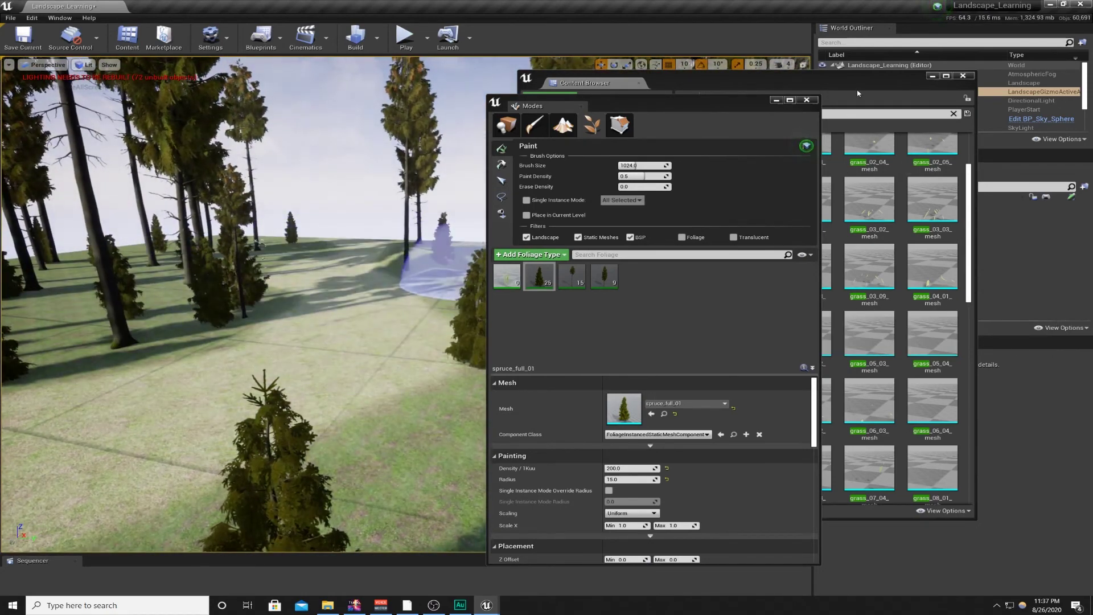
Remove grass_05_05_mesh from the foliage types
drag(736, 103, 342, 96)
click(111, 274)
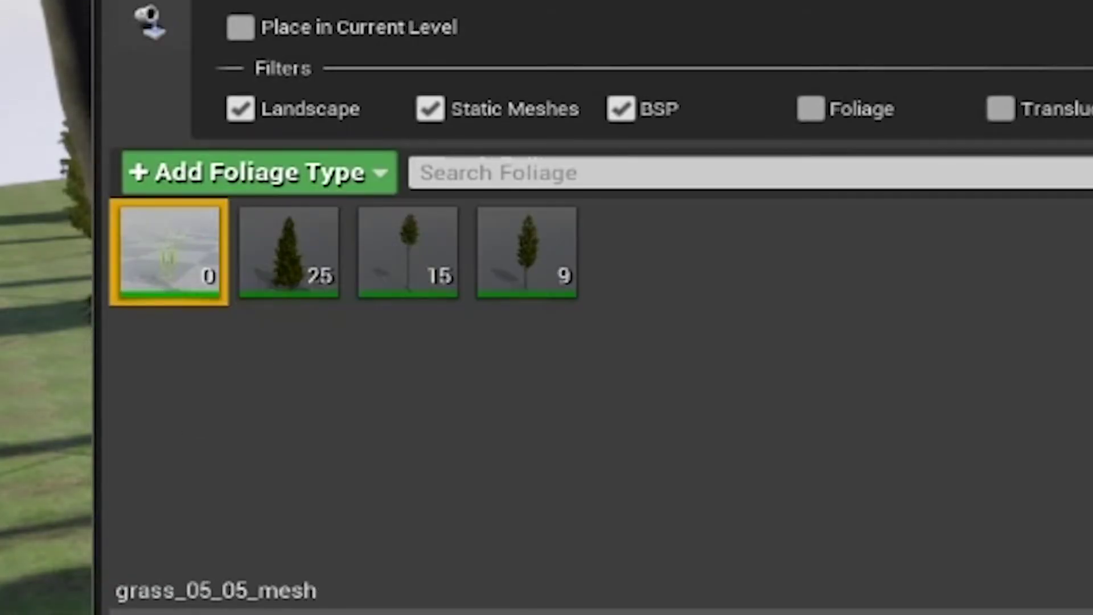
key(Delete)
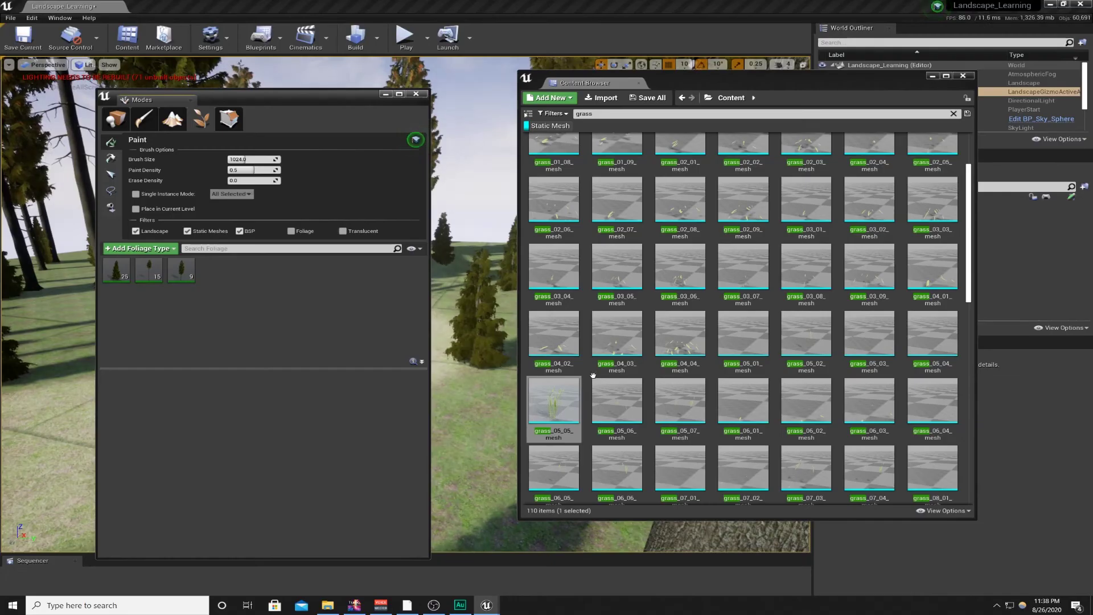
Find the lowGrass meshes in the results and add lowGrass_01_02_SM as a foliage type
scroll(697, 412, up, 2)
scroll(697, 412, down, 10)
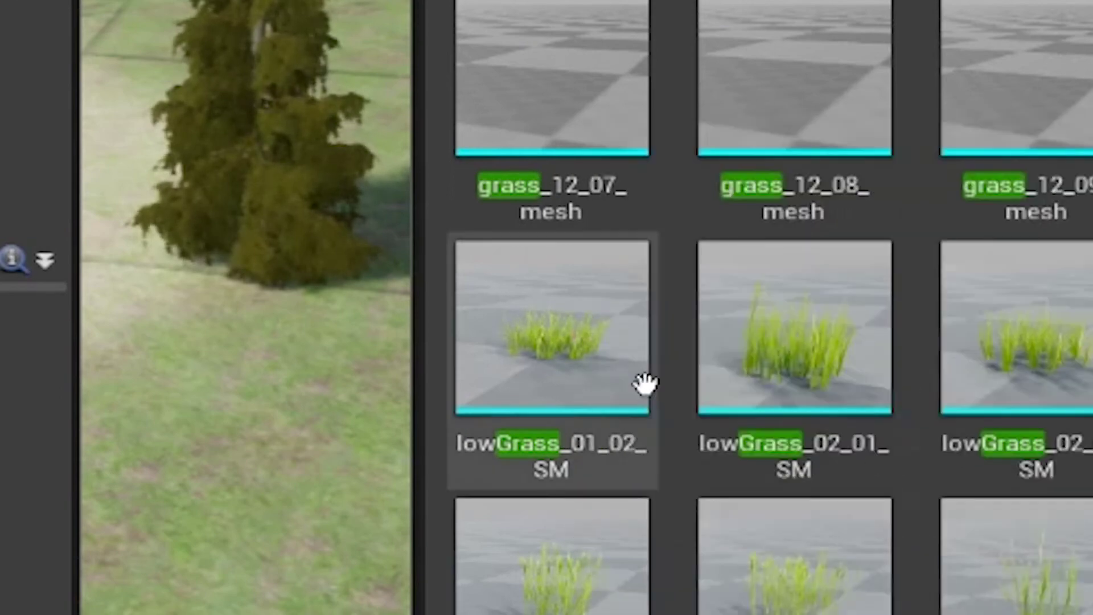
mouse_move(603, 349)
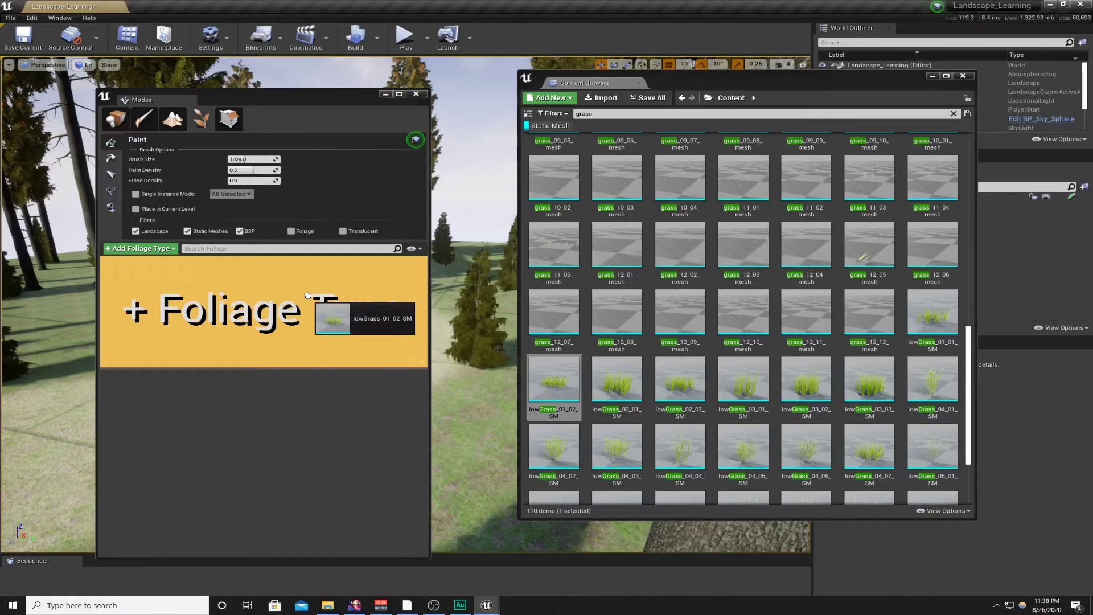
drag(349, 312, 301, 300)
Set lowGrass_01_02_SM to Density / 1Kuu 75, Radius 120 and Scale X 2 to 5, with Align to Normal off
mouse_move(120, 278)
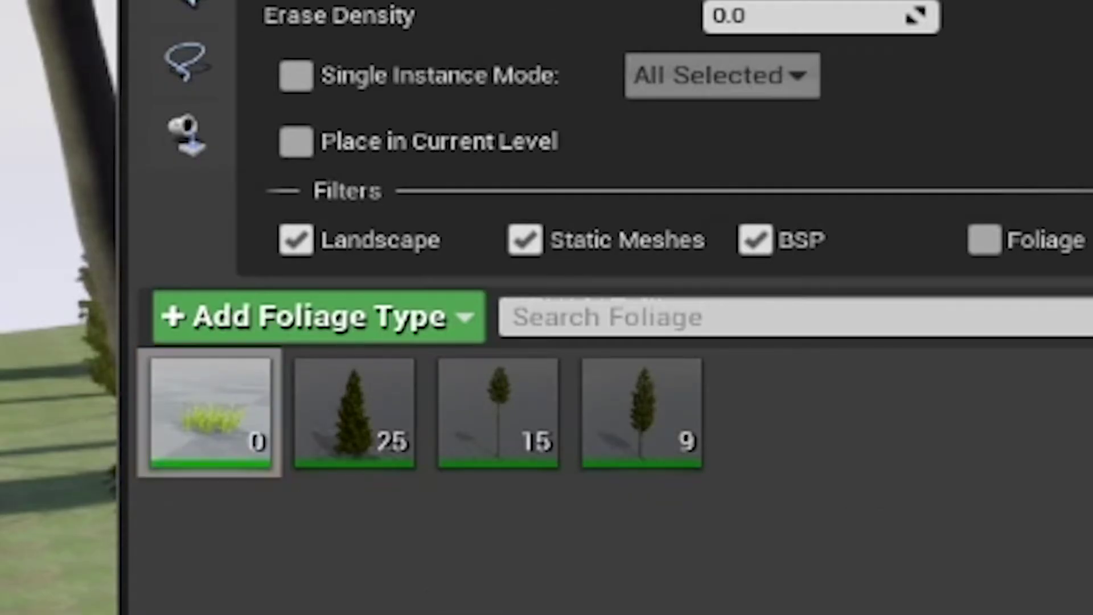
click(654, 196)
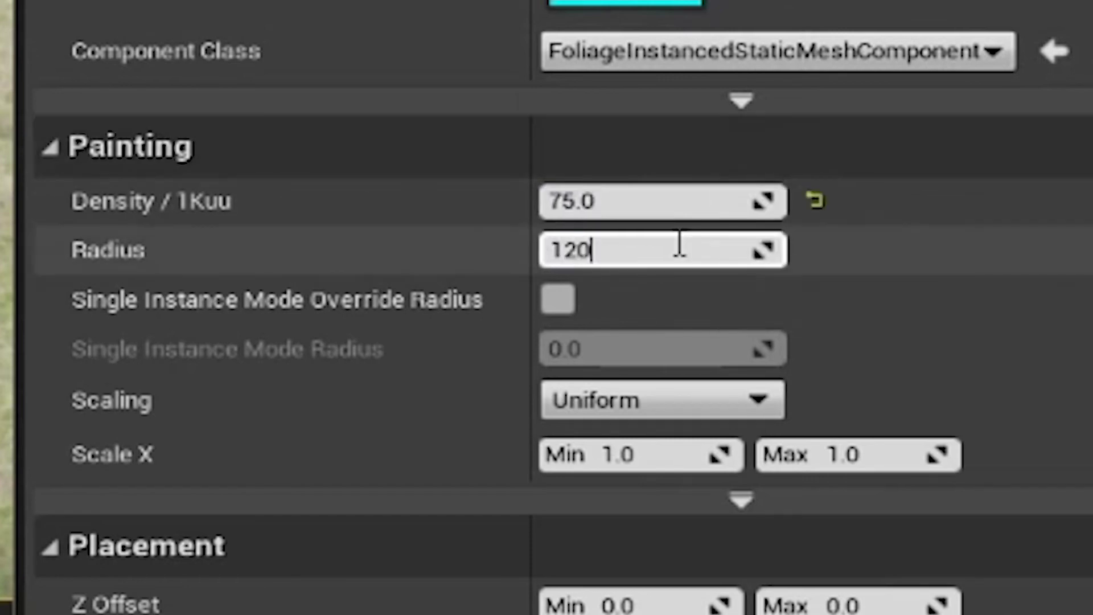
click(621, 454)
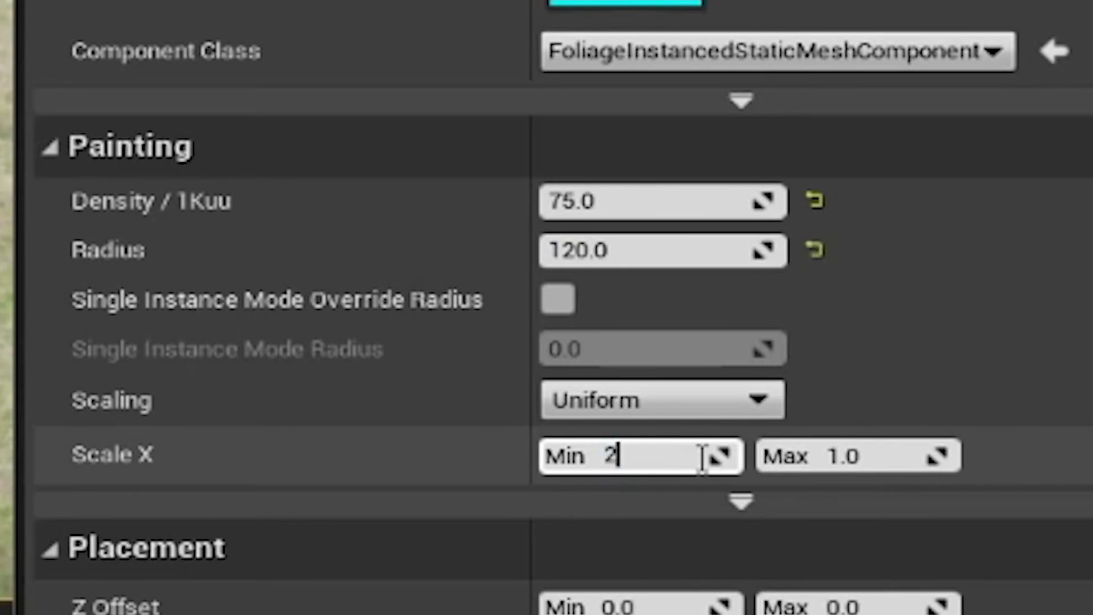
key(Tab)
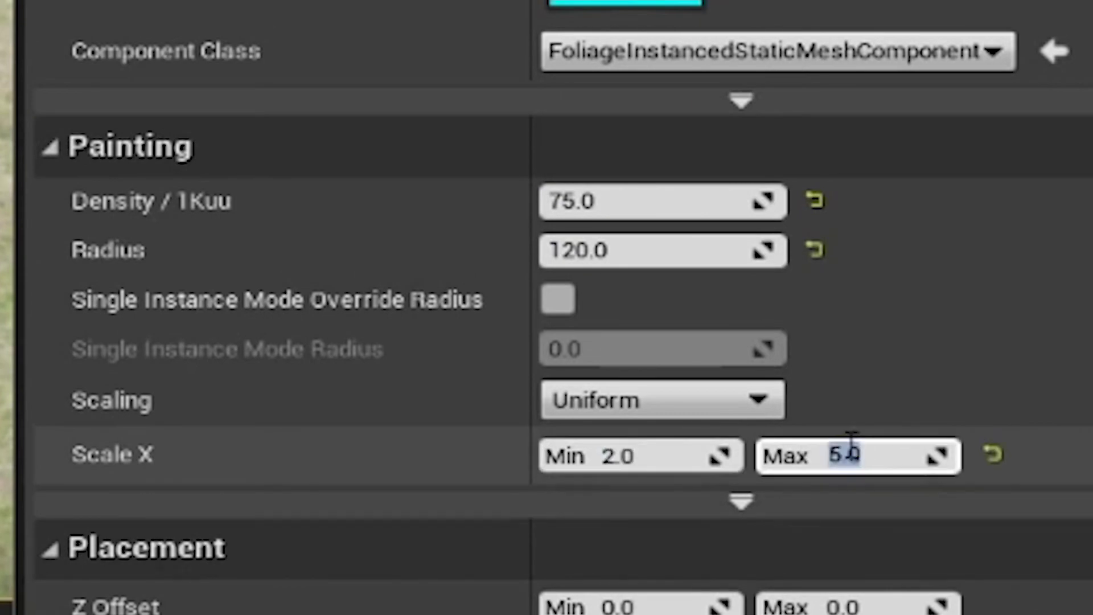
scroll(578, 225, down, 5)
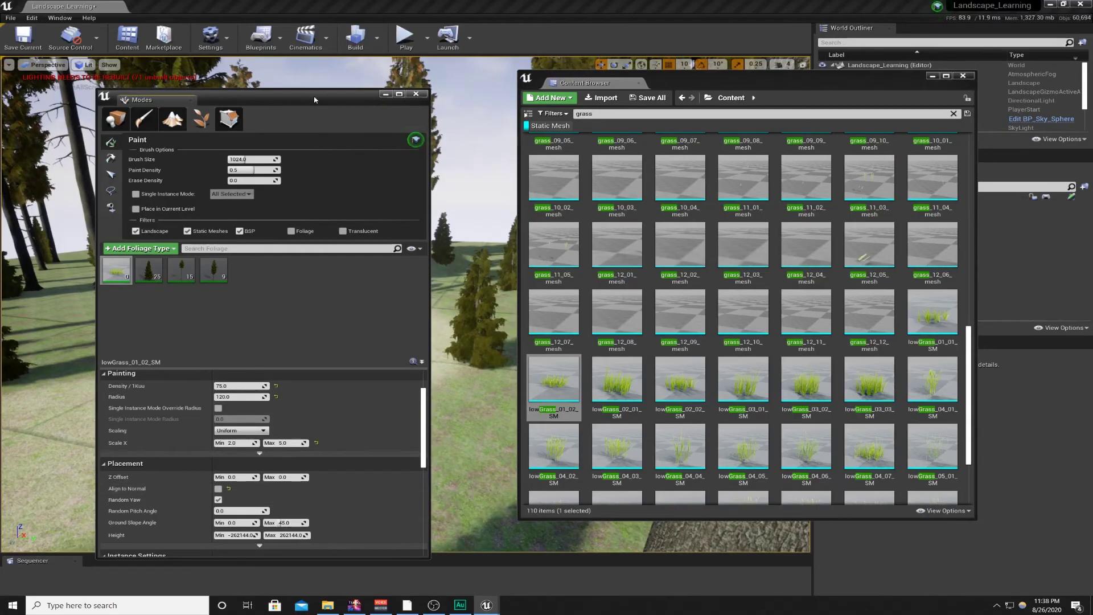
Test-paint lowGrass_01_02_SM on the ground between the spruces, and erase the test patch
drag(312, 98, 721, 107)
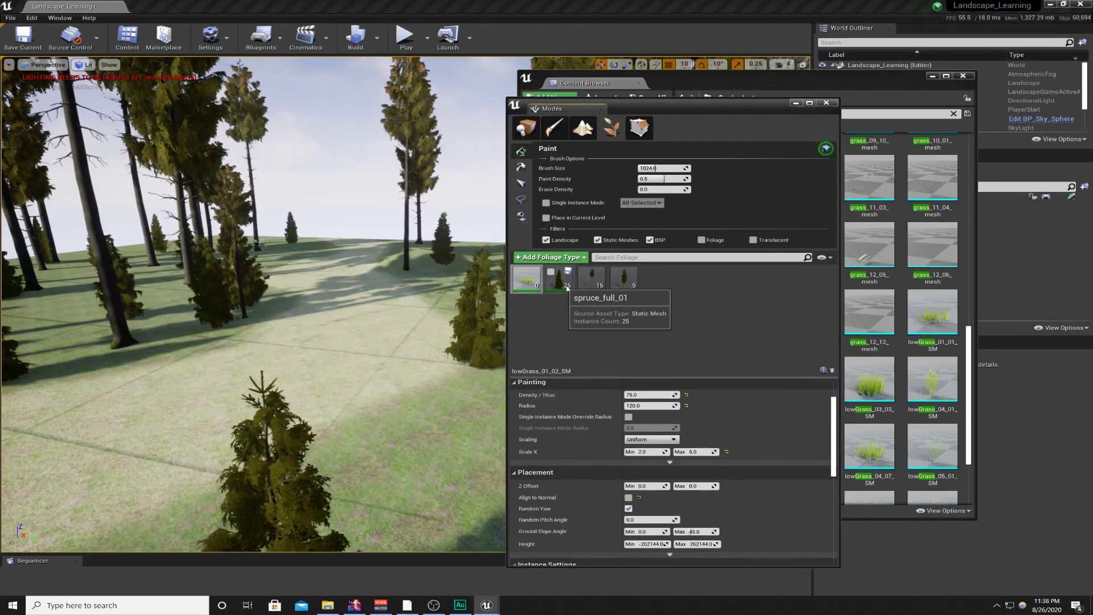
click(206, 322)
mouse_move(194, 330)
mouse_down()
mouse_move(137, 329)
mouse_move(367, 353)
mouse_move(336, 354)
mouse_up()
mouse_move(336, 354)
right_down()
mouse_move(307, 354)
mouse_move(342, 364)
right_up()
mouse_move(359, 398)
shift+mouse_down()
mouse_move(289, 345)
mouse_move(256, 404)
shift+mouse_up()
right_drag(256, 405, 296, 422)
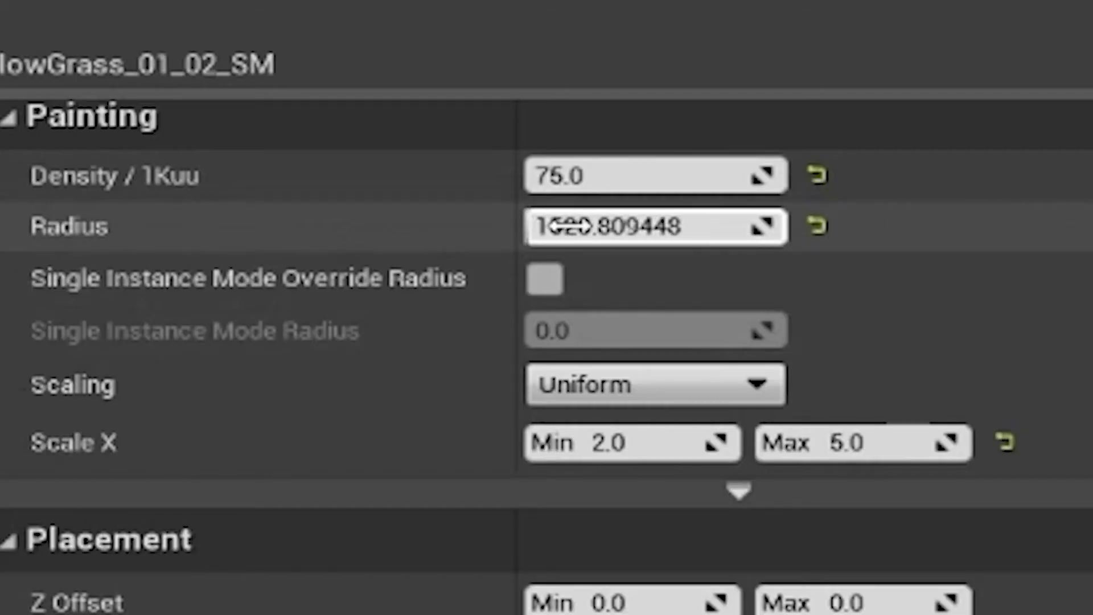
Set lowGrass_01_02_SM's Radius to 15, Density / 1Kuu to 250 and Scale X maximum to 7
click(628, 226)
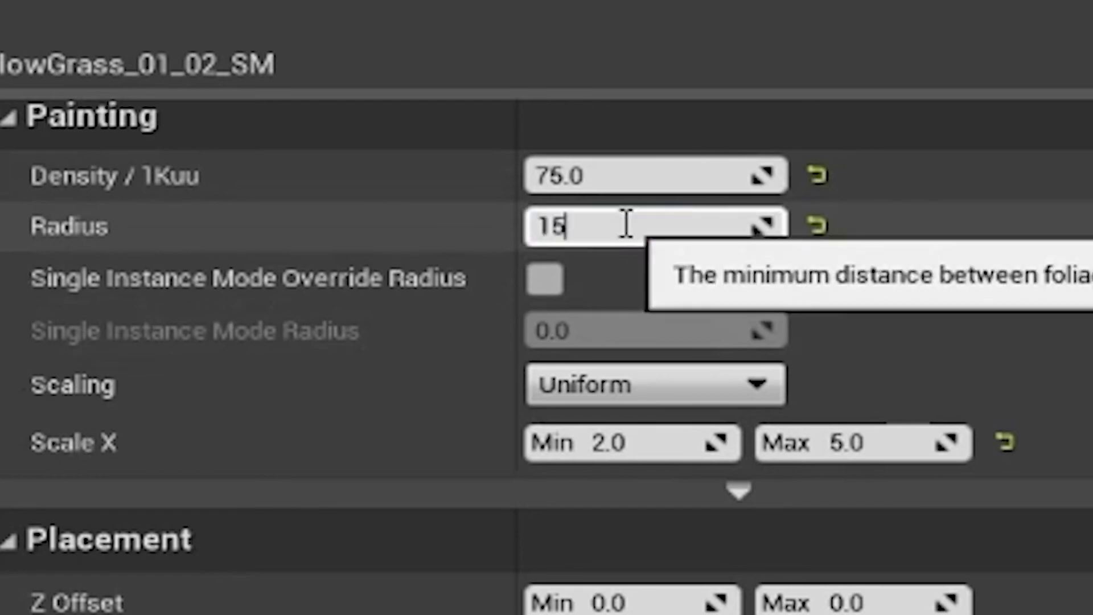
key(Return)
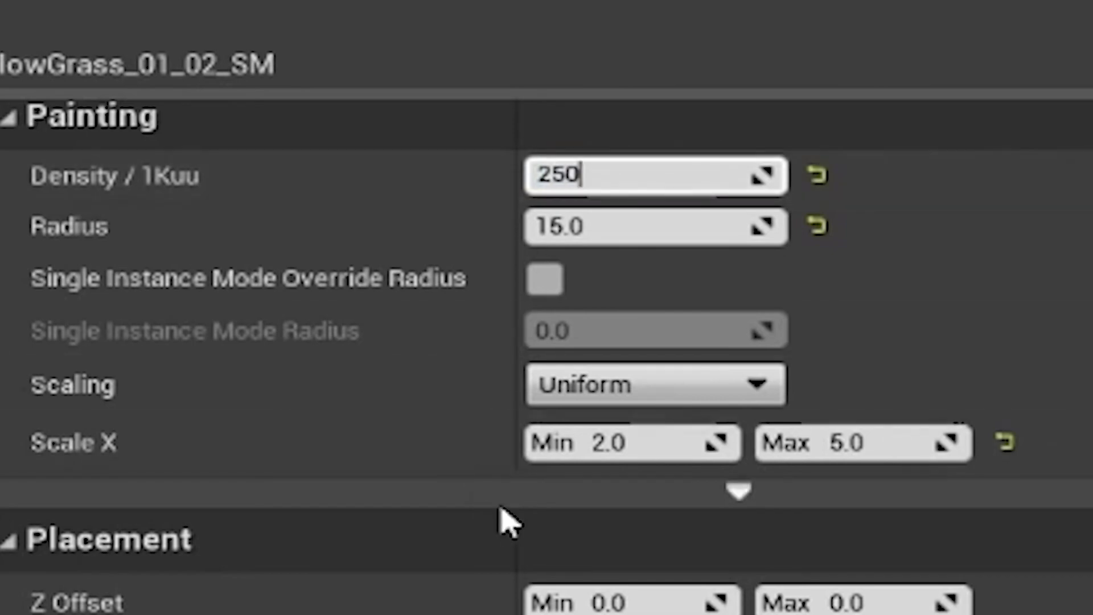
click(861, 443)
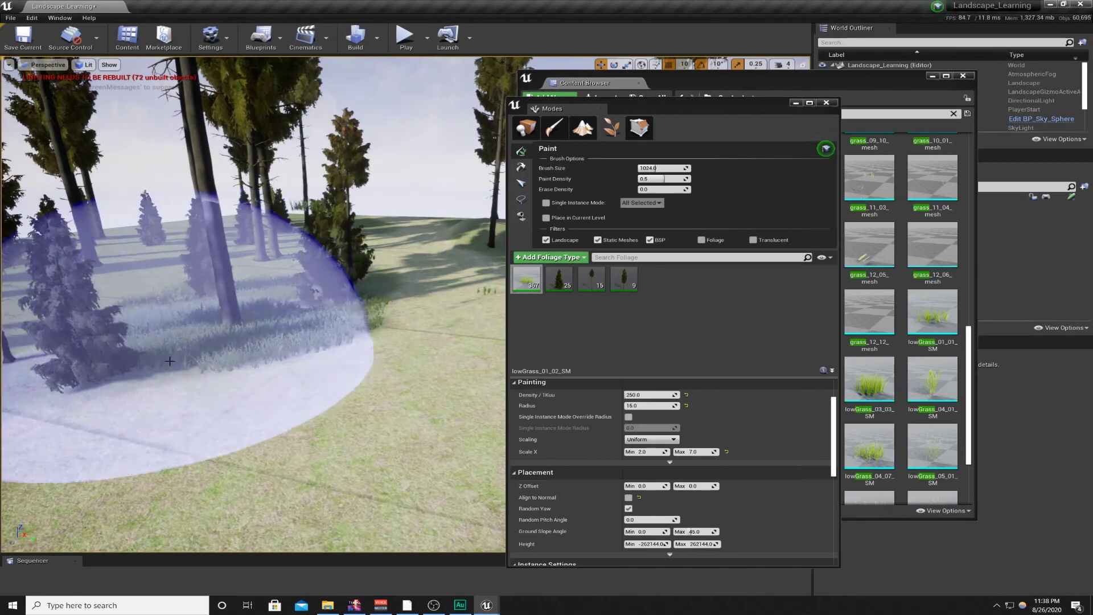
Paint a dense patch of lowGrass_01_02_SM around the base of the tall spruces and inspect its coverage
mouse_move(146, 354)
right_down()
mouse_move(267, 356)
mouse_move(161, 362)
right_up()
key(w)
key(s)
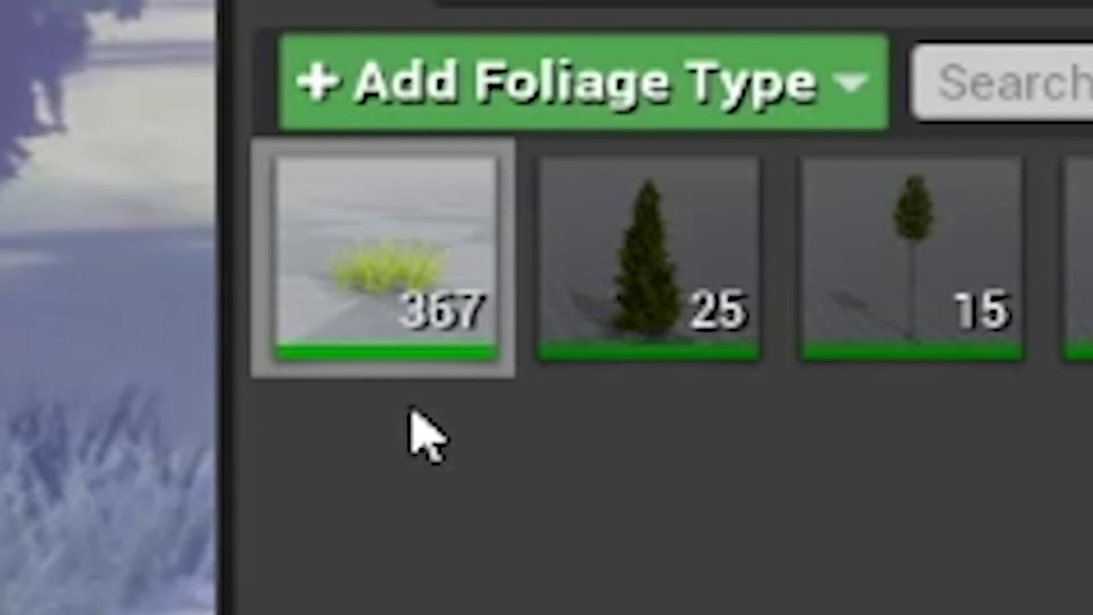
mouse_move(427, 361)
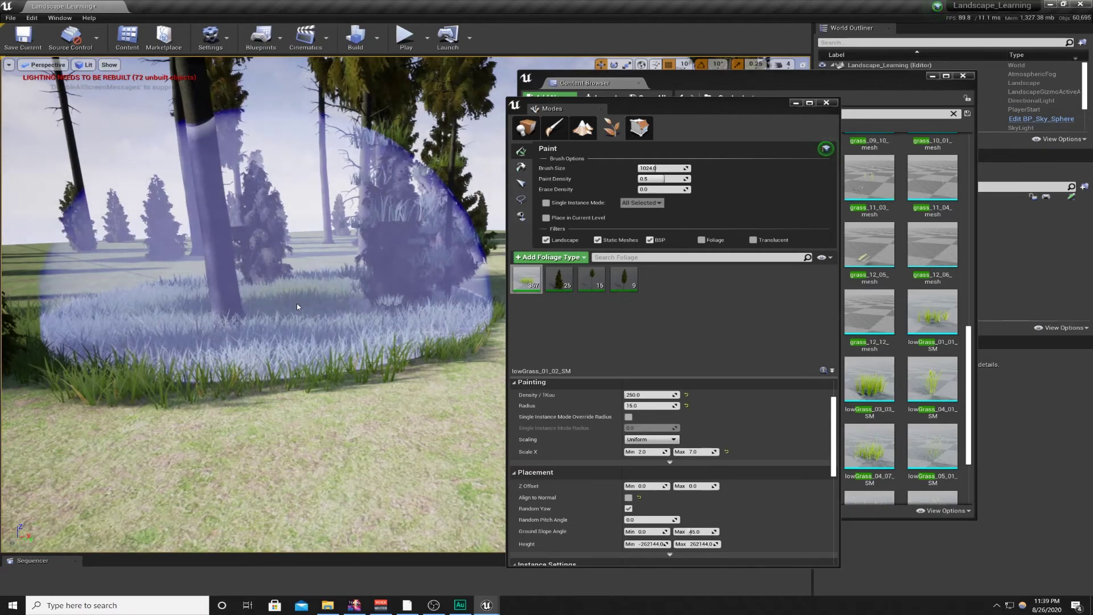
key(s)
right_drag(297, 307, 290, 315)
key(s)
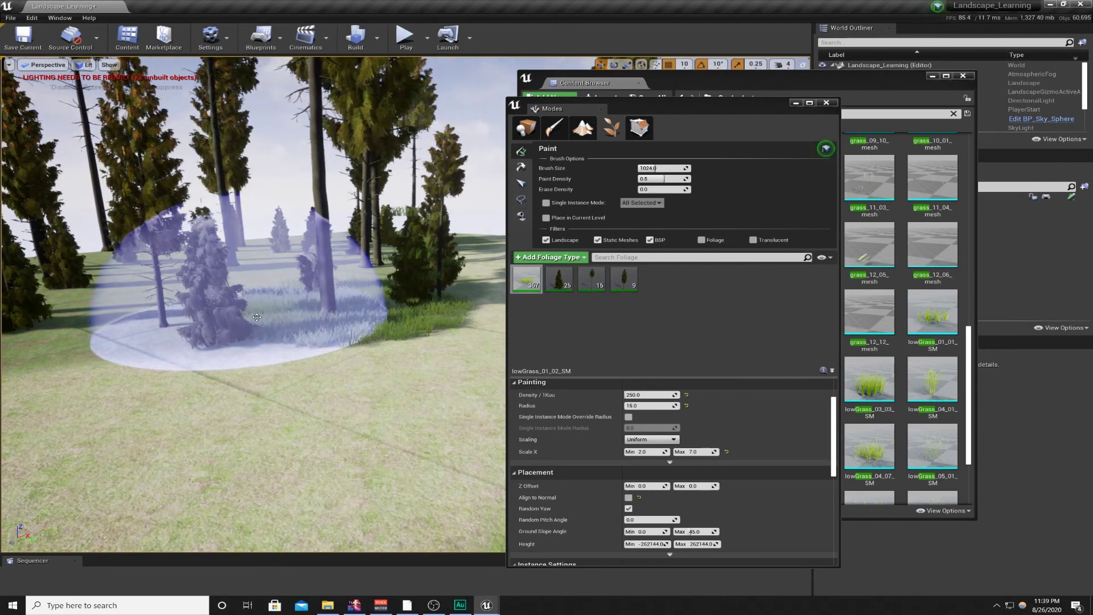
Extend the lowGrass_01_02_SM cover over the ground between the other spruces and across the open clearing
right_drag(257, 314, 228, 314)
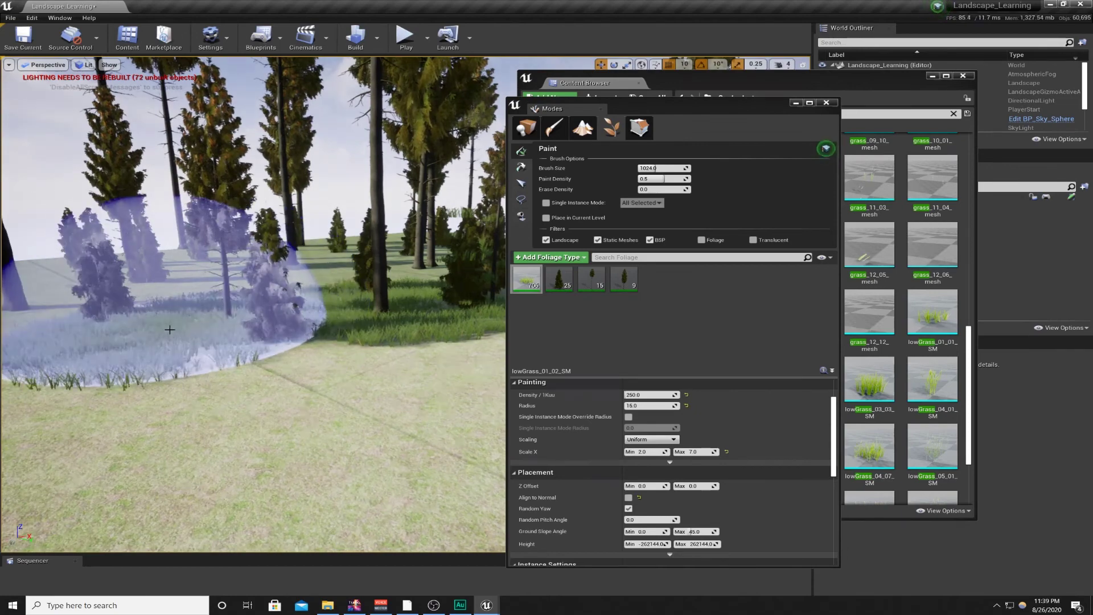
mouse_move(155, 333)
right_down()
mouse_move(102, 335)
mouse_move(205, 336)
mouse_move(237, 316)
right_up()
click(102, 335)
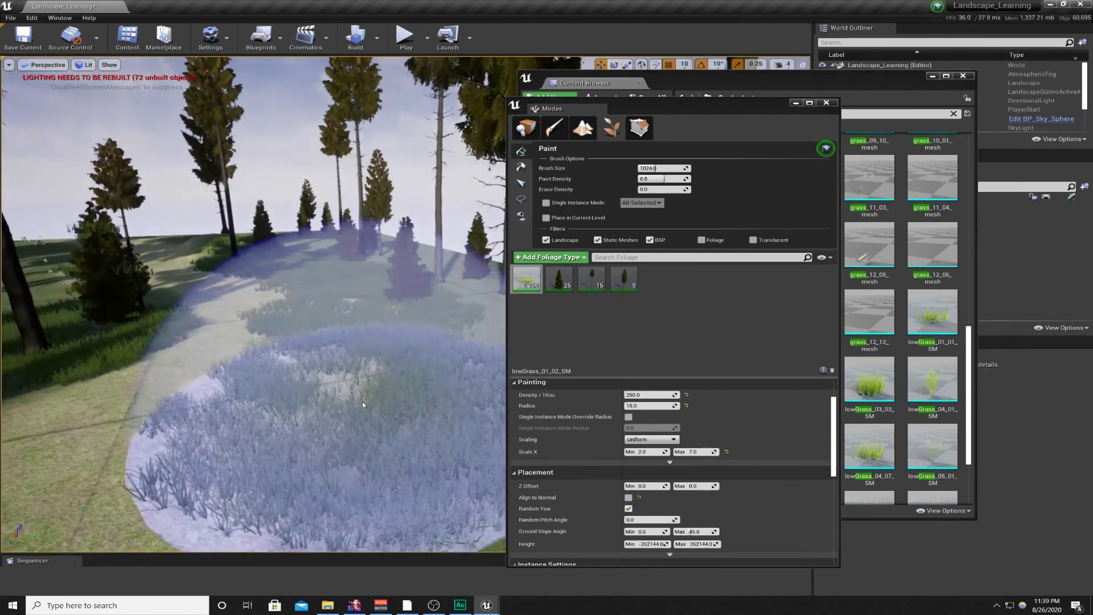
Paint more lowGrass_01_02_SM over the open ground beside the dirt path
right_drag(335, 364, 387, 364)
click(347, 285)
right_drag(348, 284, 216, 279)
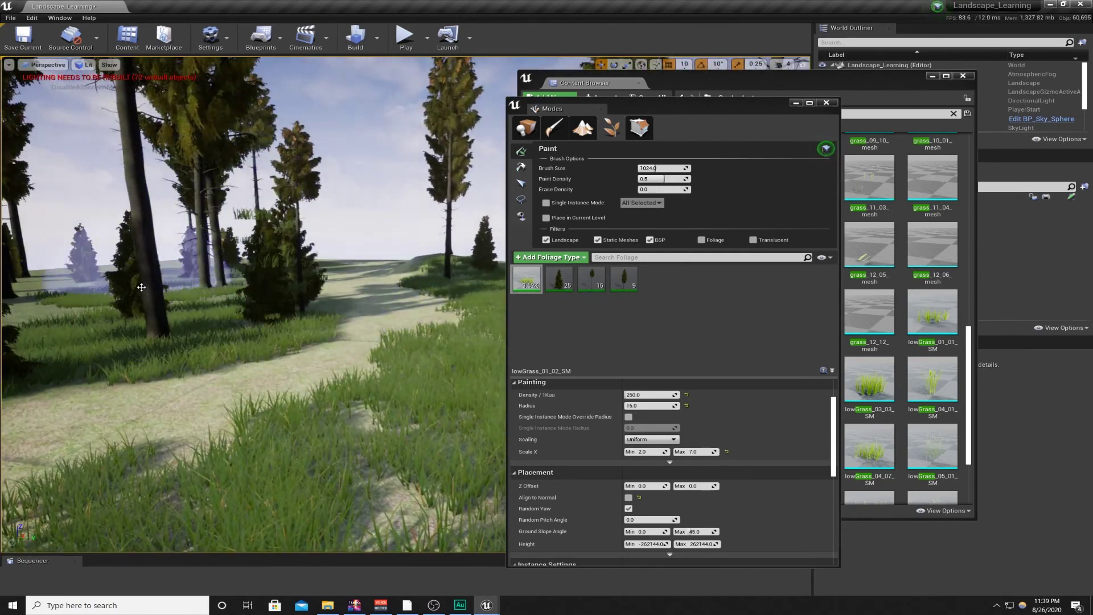
Erase the lowGrass_01_02_SM patch from the mound below the tall spruce and enable Align to Normal for this grass
mouse_move(369, 280)
right_down()
mouse_move(421, 272)
mouse_move(358, 276)
mouse_move(389, 236)
mouse_move(370, 225)
mouse_move(296, 247)
mouse_move(307, 300)
mouse_move(284, 326)
mouse_move(303, 324)
right_up()
click(369, 281)
shift+click(289, 337)
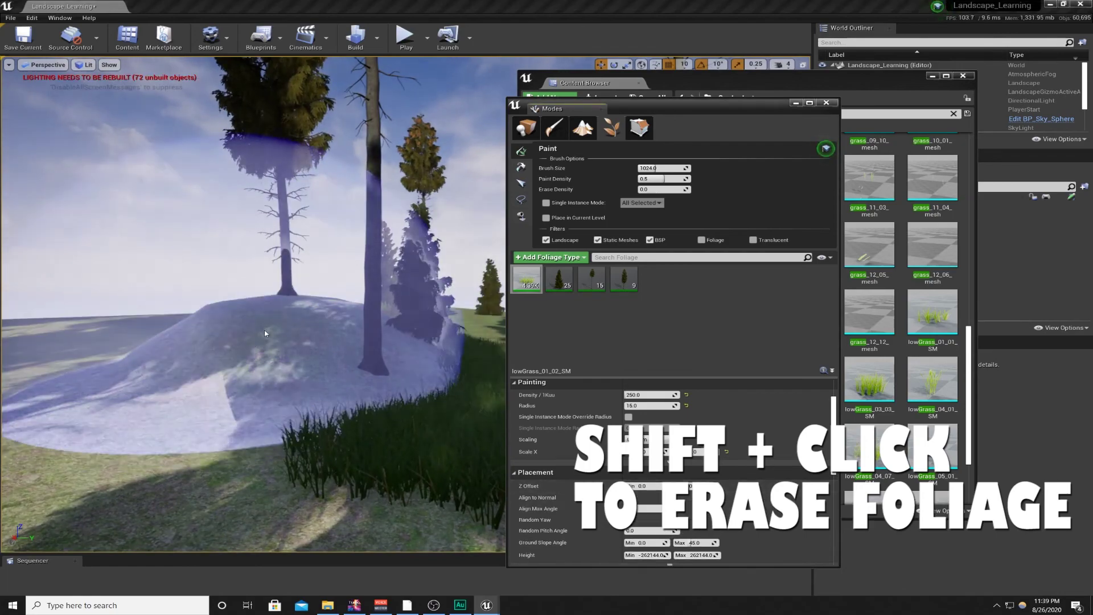
Repaint lowGrass_01_02_SM over the bare mound and along the neighbouring ground beside the path
click(281, 305)
mouse_move(280, 305)
right_down()
mouse_move(271, 295)
mouse_move(296, 293)
right_up()
key(a)
click(218, 345)
key(d)
mouse_move(218, 345)
right_down()
mouse_move(253, 340)
mouse_move(202, 340)
mouse_move(233, 364)
mouse_move(213, 364)
mouse_move(256, 364)
mouse_move(233, 364)
mouse_move(242, 397)
mouse_move(256, 398)
right_up()
key(d)
key(w)
click(299, 394)
key(w)
click(292, 376)
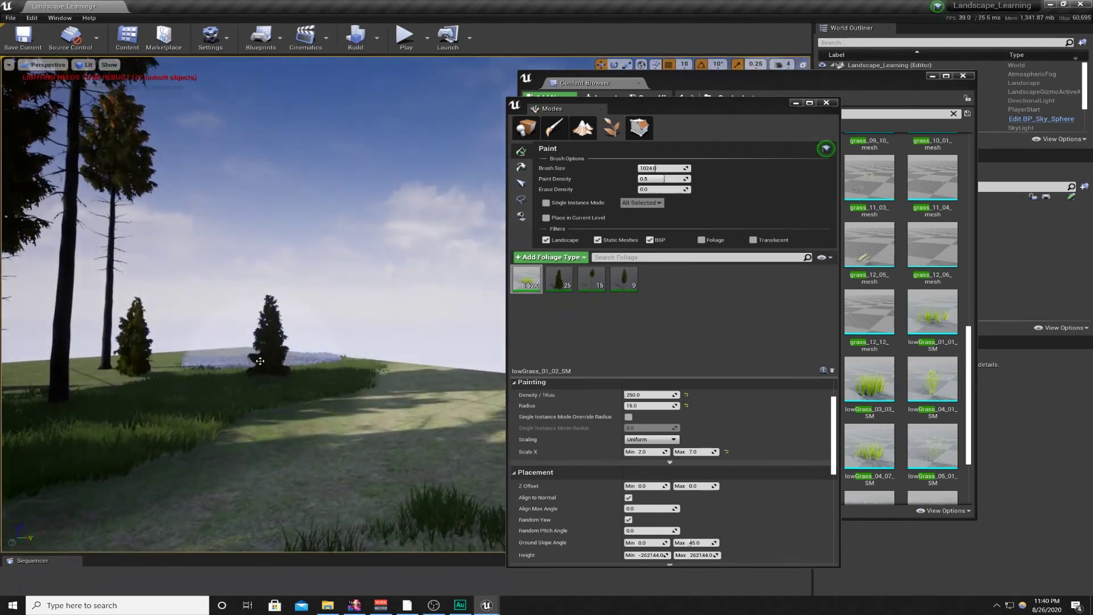
Extend the lowGrass_01_02_SM cover around the spruces farther along the path
right_drag(141, 380, 101, 304)
key(w)
mouse_move(254, 268)
right_down()
mouse_move(242, 256)
mouse_move(248, 279)
mouse_move(254, 268)
mouse_move(216, 270)
right_up()
drag(255, 264, 210, 349)
right_drag(210, 348, 341, 318)
Erase stray lowGrass_01_02_SM from the ground to keep the path clear between the grass areas
shift+drag(430, 354, 363, 394)
mouse_move(370, 394)
right_down()
mouse_move(319, 384)
mouse_move(336, 384)
right_up()
shift+drag(370, 394, 267, 393)
mouse_move(267, 393)
right_down()
mouse_move(273, 382)
mouse_move(300, 406)
right_up()
shift+drag(301, 406, 360, 426)
right_drag(360, 426, 378, 398)
Fill in lowGrass_01_02_SM around the spruces and trunks near the landscape's outer edge
drag(378, 398, 325, 427)
right_drag(325, 426, 341, 426)
drag(342, 427, 347, 389)
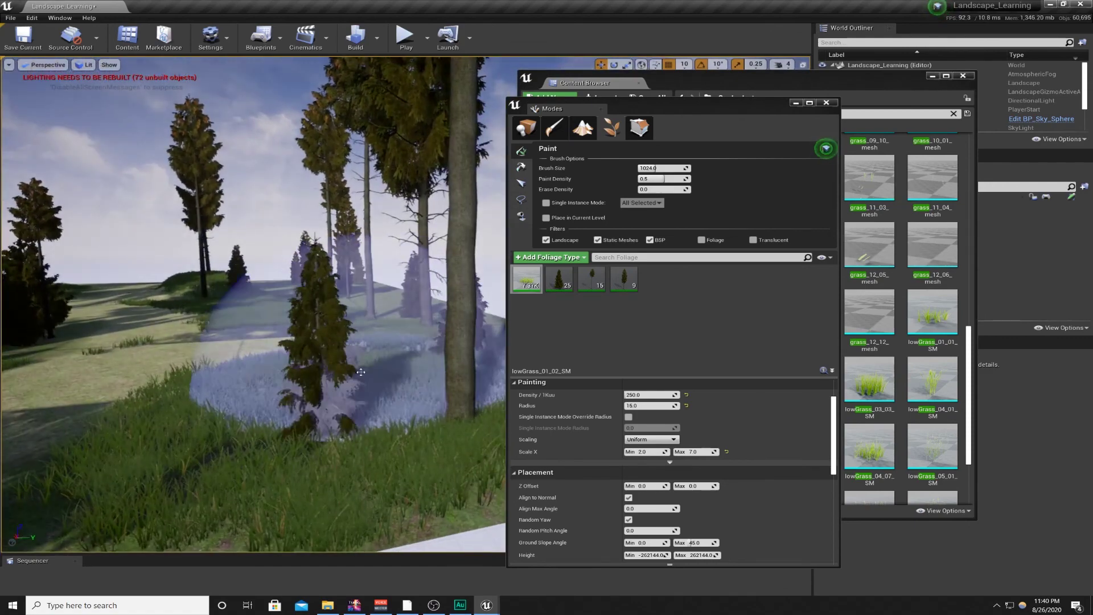
right_drag(347, 390, 370, 398)
drag(370, 398, 400, 332)
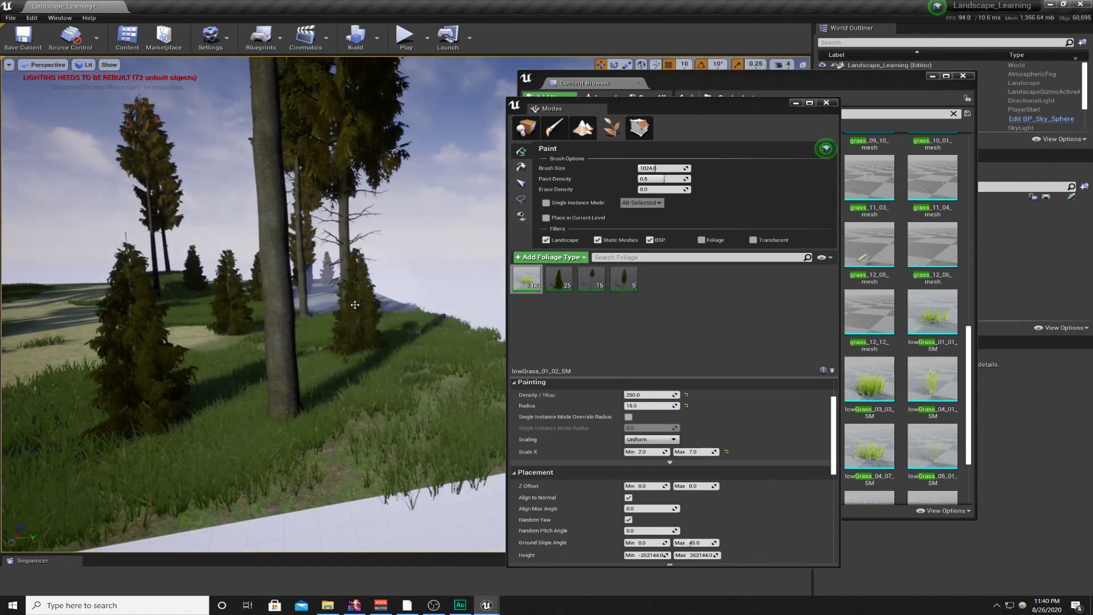
drag(355, 305, 347, 305)
Examine the grass coverage and the spruce spacing along the length of the dirt path
right_drag(347, 304, 205, 296)
key(w)
key(w)
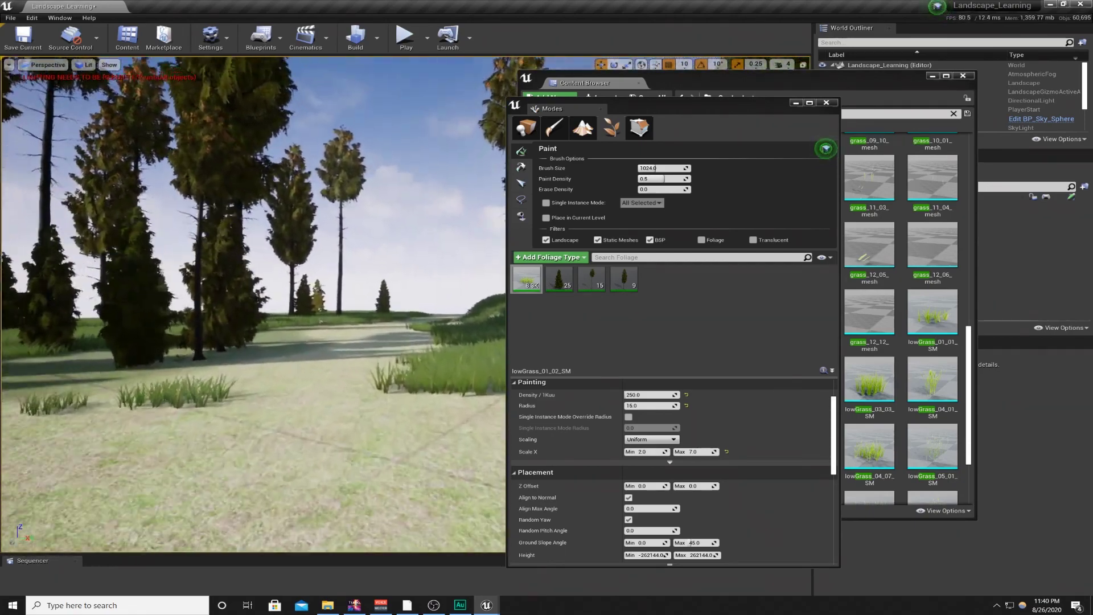
key(w)
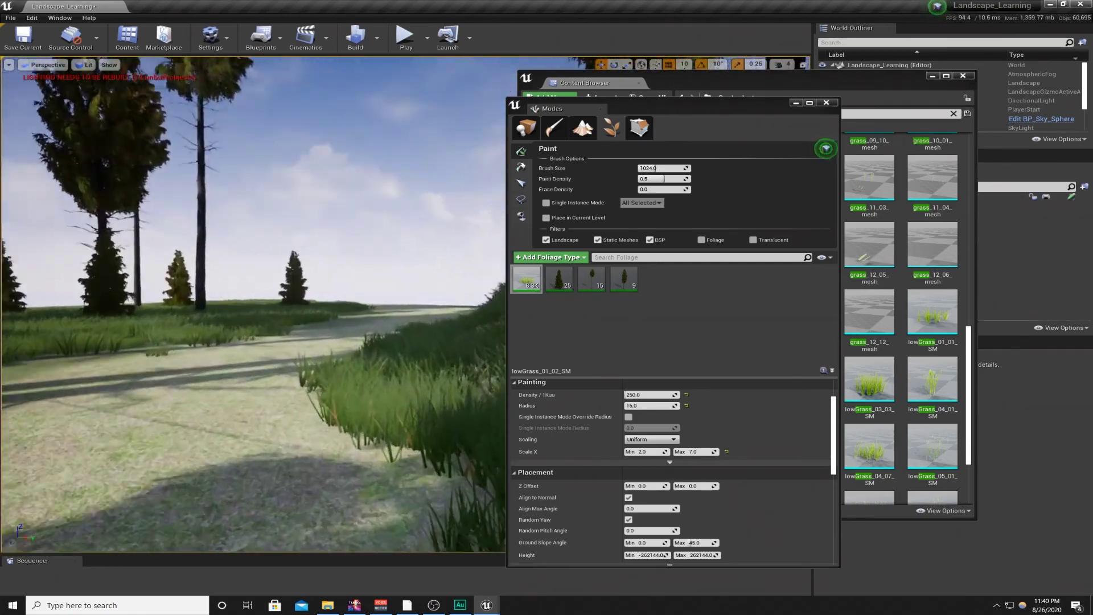
key(w)
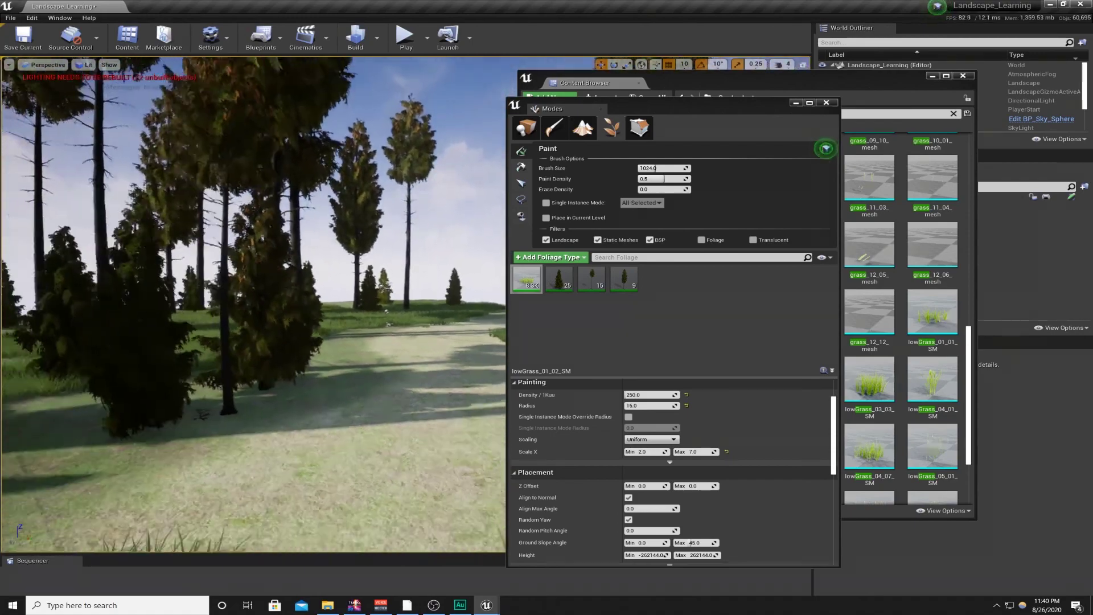
key(w)
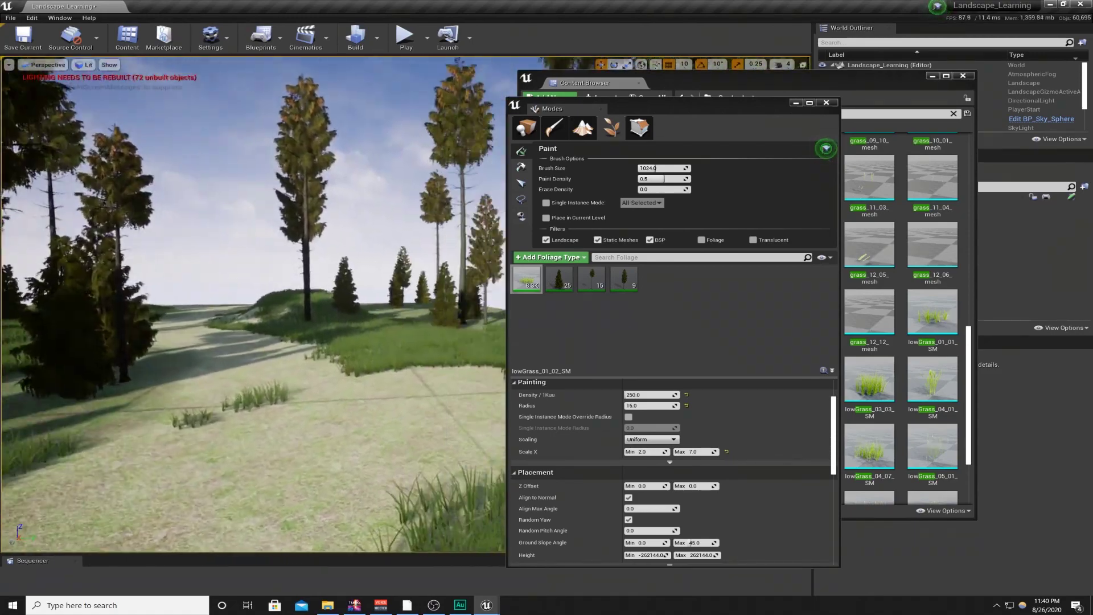
key(s)
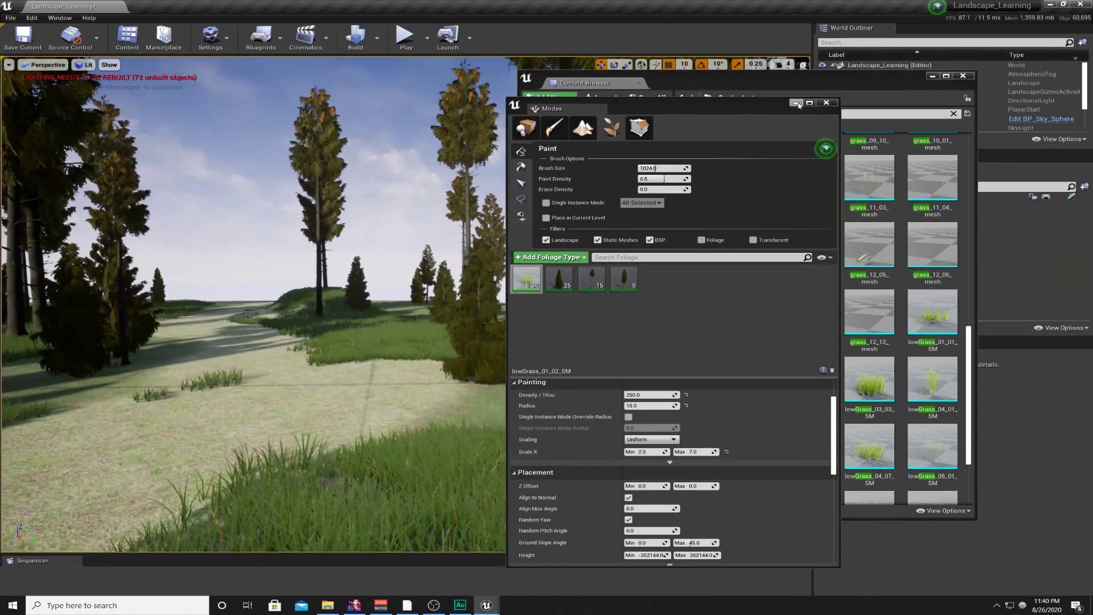
Minimize the Modes and Content Browser windows and review the finished forest and path in the unobstructed viewport
click(797, 103)
click(931, 76)
right_drag(536, 285, 479, 296)
key(s)
key(a)
key(s)
key(w)
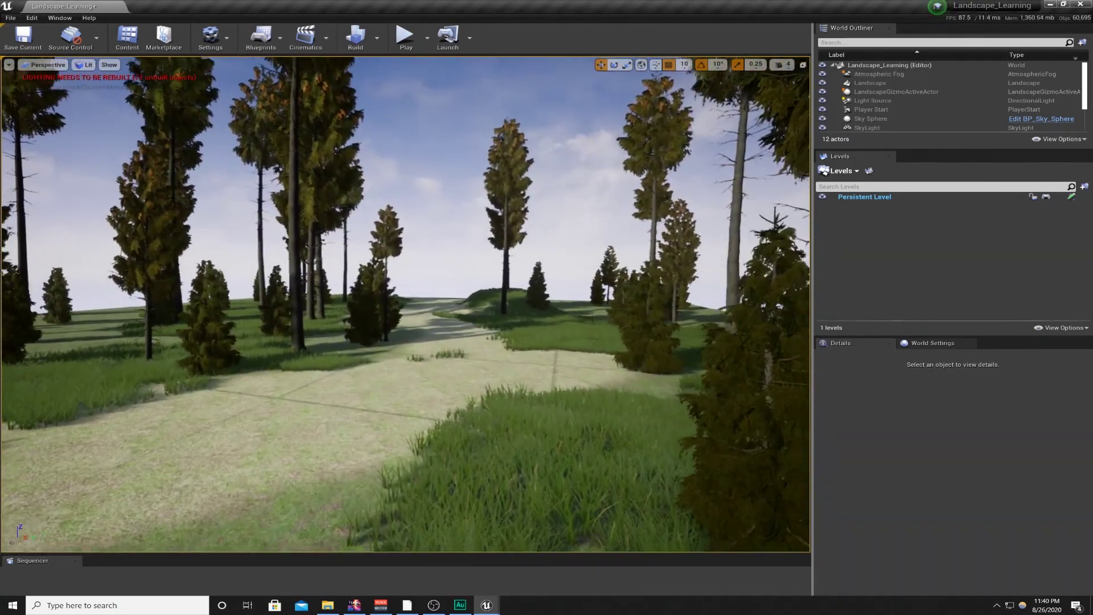
key(w)
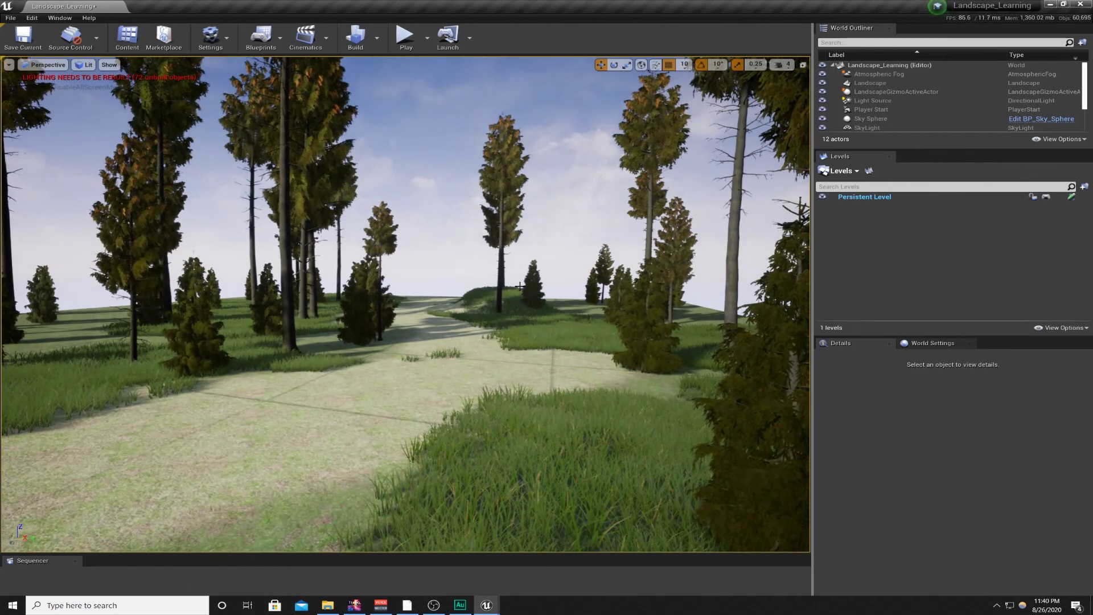